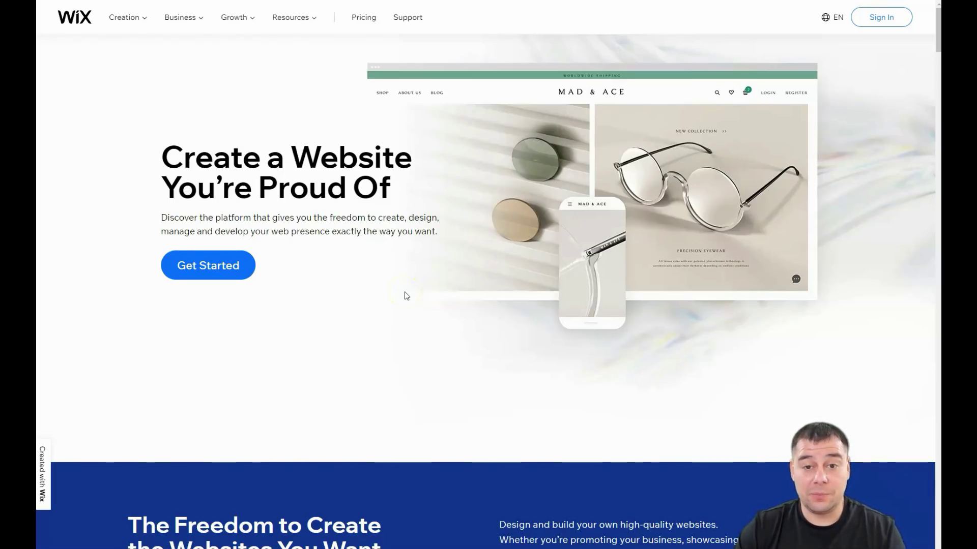
- Look through the Wix homepage's business tools, website creation steps, blog articles and FAQ
{"action": "scroll", "coordinate": [407, 296], "scroll_direction": "down", "scroll_amount": 2}
{"action": "scroll", "coordinate": [404, 294], "scroll_direction": "up", "scroll_amount": 1}
{"action": "middle_click", "coordinate": [404, 292]}
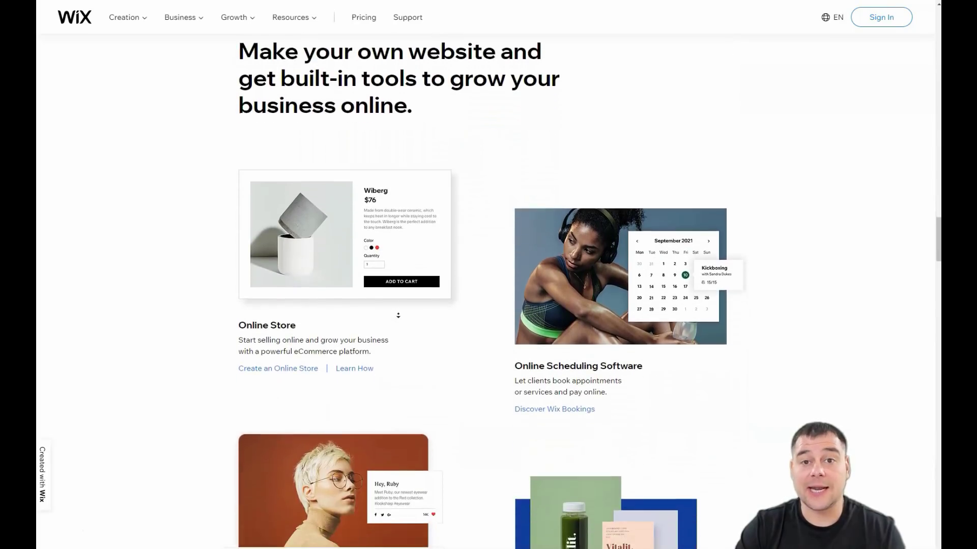
{"action": "scroll", "coordinate": [398, 316], "scroll_direction": "down", "scroll_amount": 4}
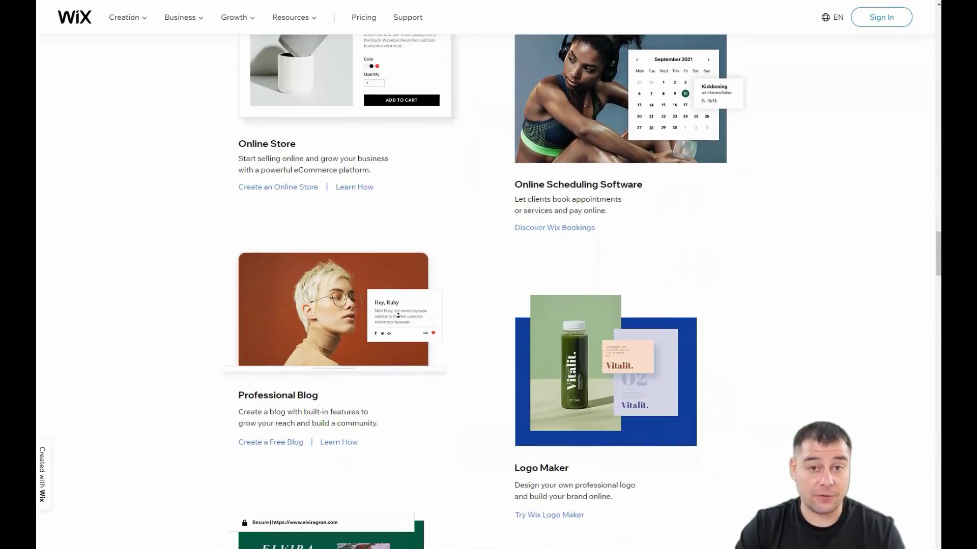
{"action": "scroll", "coordinate": [398, 316], "scroll_direction": "down", "scroll_amount": 4}
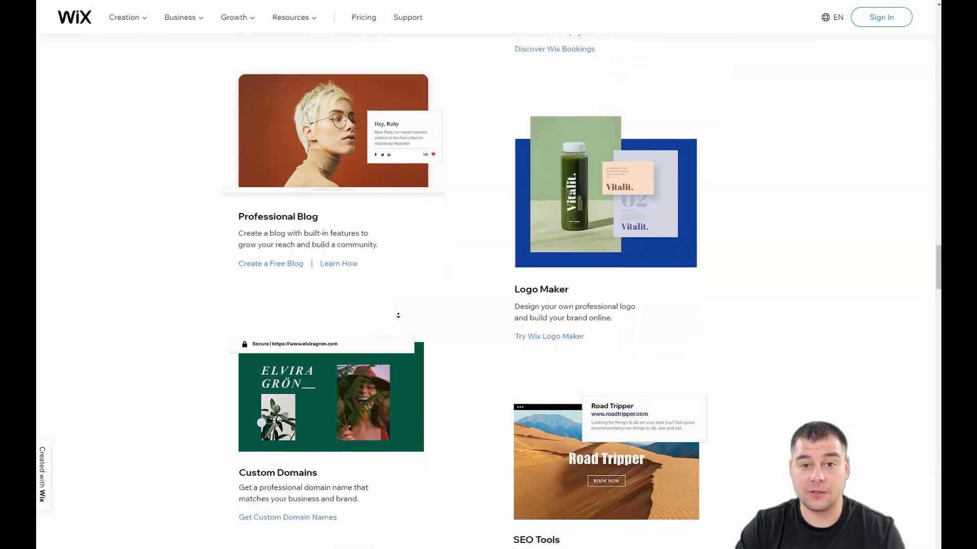
{"action": "scroll", "coordinate": [398, 316], "scroll_direction": "down", "scroll_amount": 4}
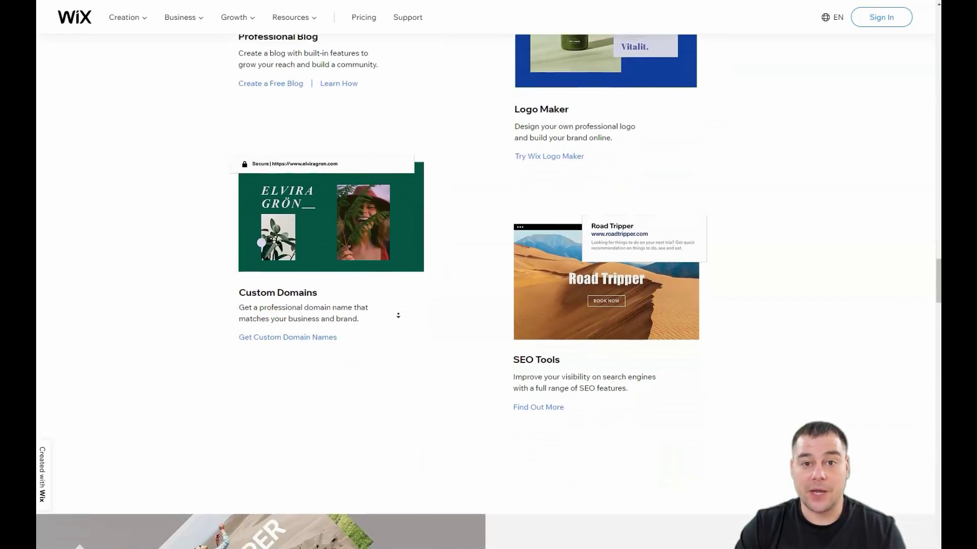
{"action": "scroll", "coordinate": [399, 315], "scroll_direction": "down", "scroll_amount": 4}
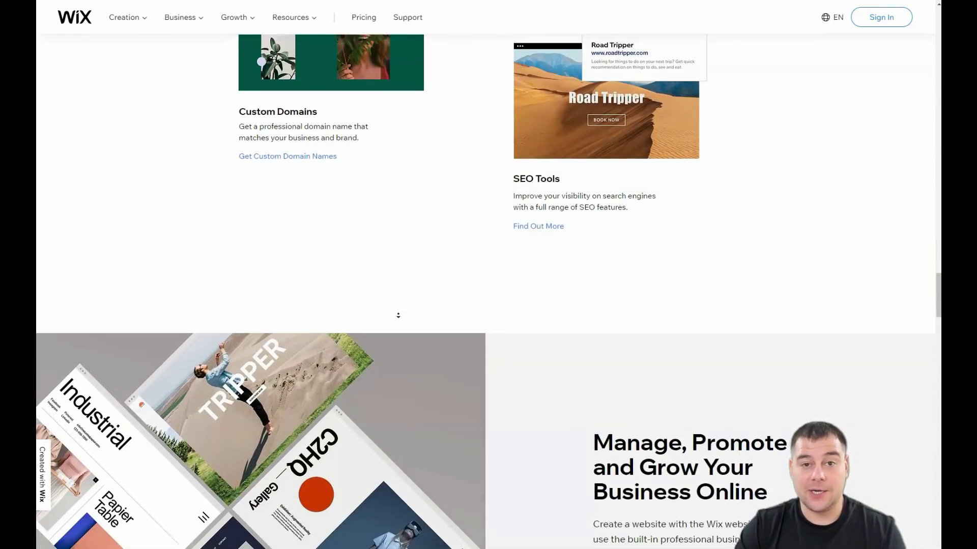
{"action": "scroll", "coordinate": [399, 315], "scroll_direction": "down", "scroll_amount": 4}
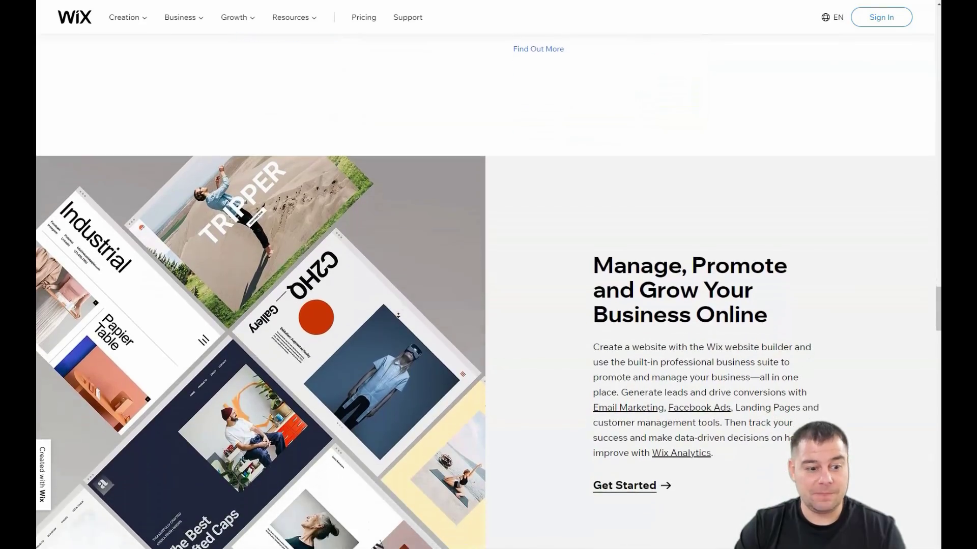
{"action": "scroll", "coordinate": [398, 315], "scroll_direction": "down", "scroll_amount": 4}
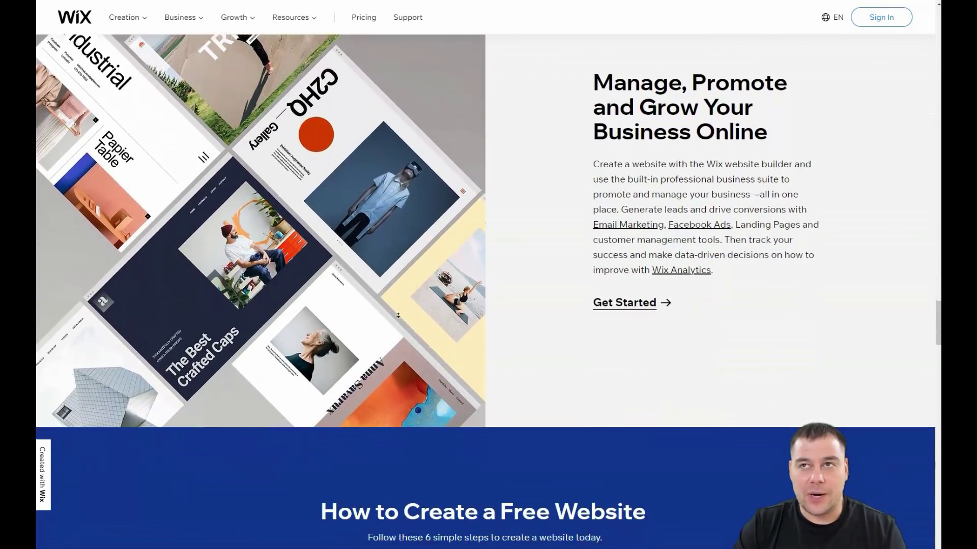
{"action": "scroll", "coordinate": [398, 316], "scroll_direction": "down", "scroll_amount": 4}
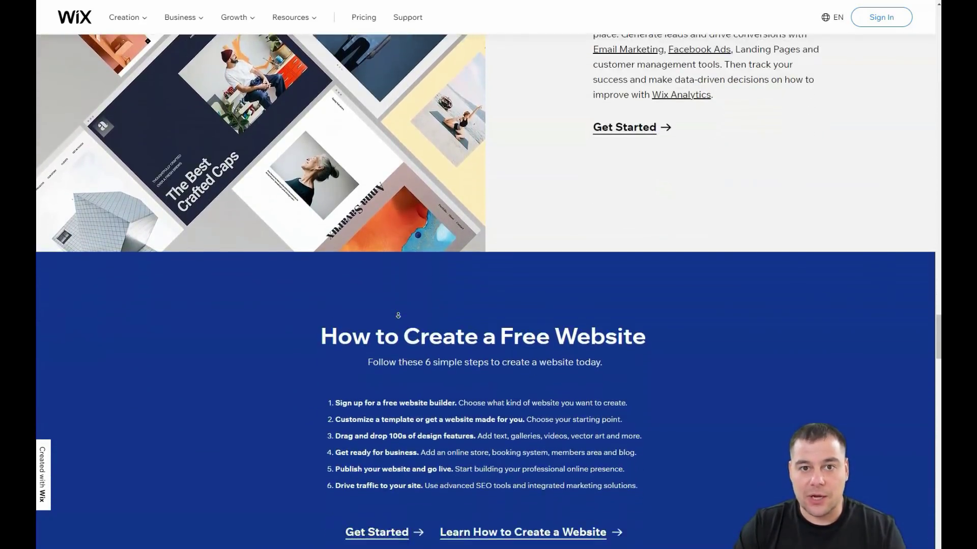
{"action": "scroll", "coordinate": [398, 315], "scroll_direction": "down", "scroll_amount": 4}
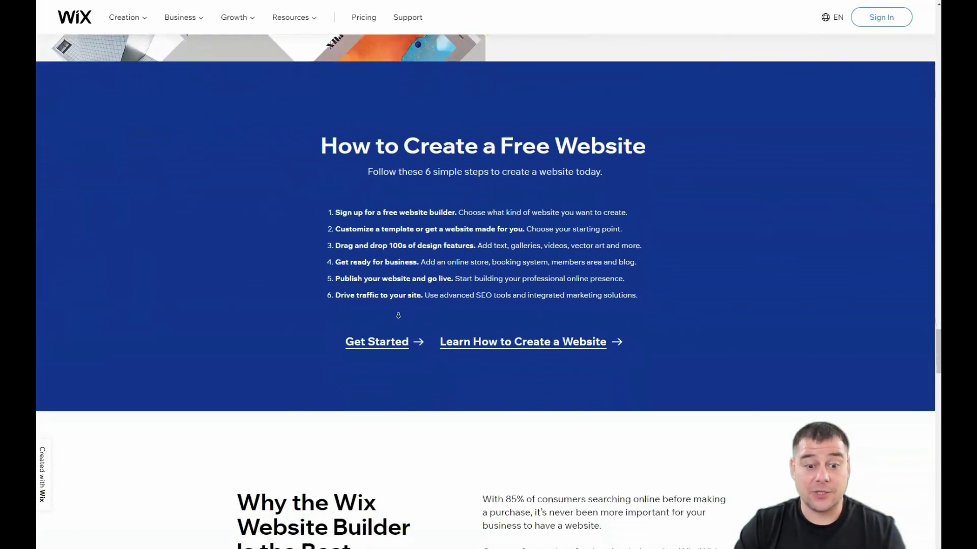
{"action": "scroll", "coordinate": [398, 315], "scroll_direction": "down", "scroll_amount": 4}
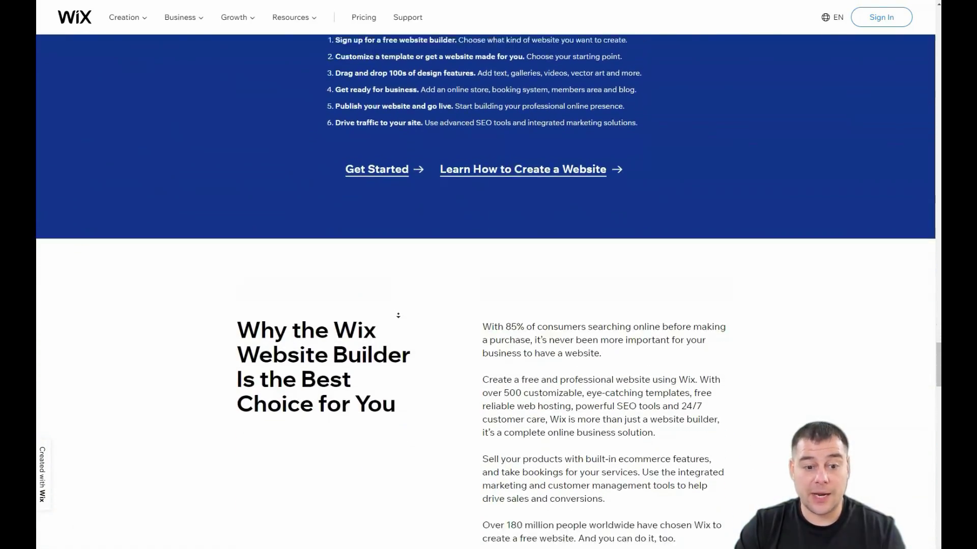
{"action": "scroll", "coordinate": [398, 315], "scroll_direction": "down", "scroll_amount": 4}
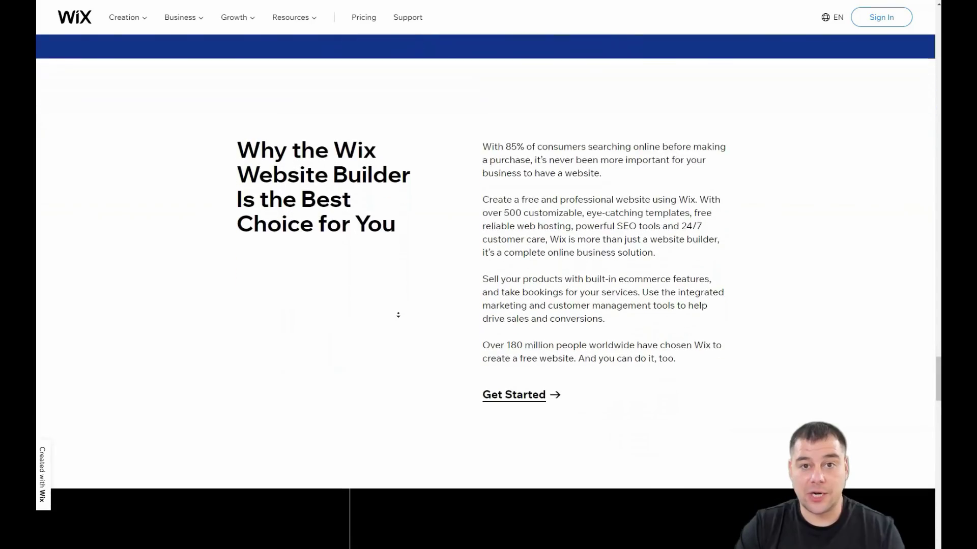
{"action": "scroll", "coordinate": [398, 315], "scroll_direction": "down", "scroll_amount": 3}
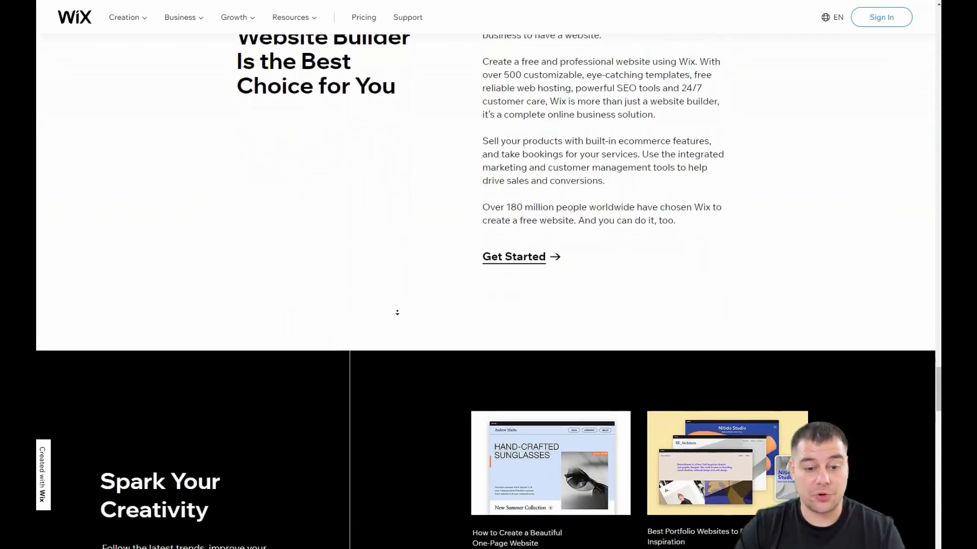
{"action": "scroll", "coordinate": [397, 312], "scroll_direction": "down", "scroll_amount": 3}
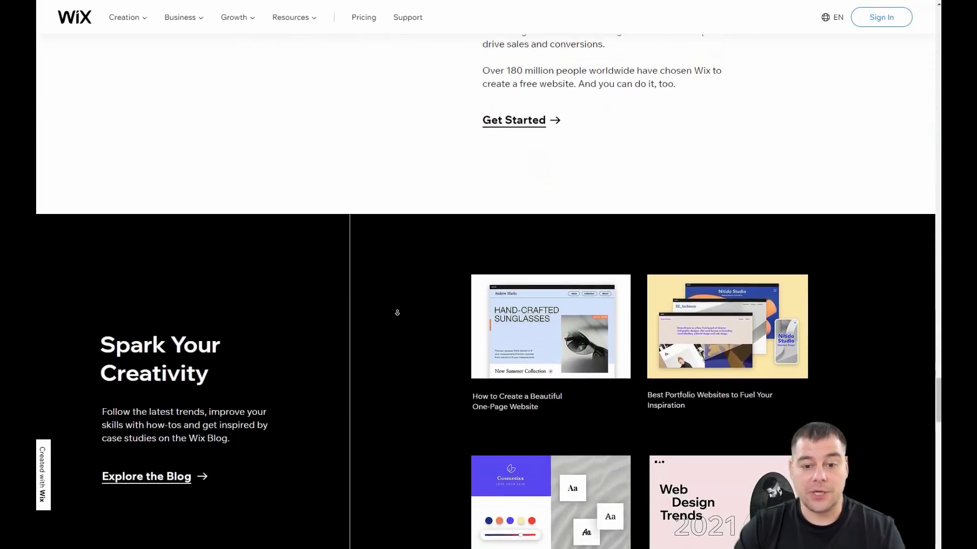
{"action": "scroll", "coordinate": [397, 313], "scroll_direction": "down", "scroll_amount": 3}
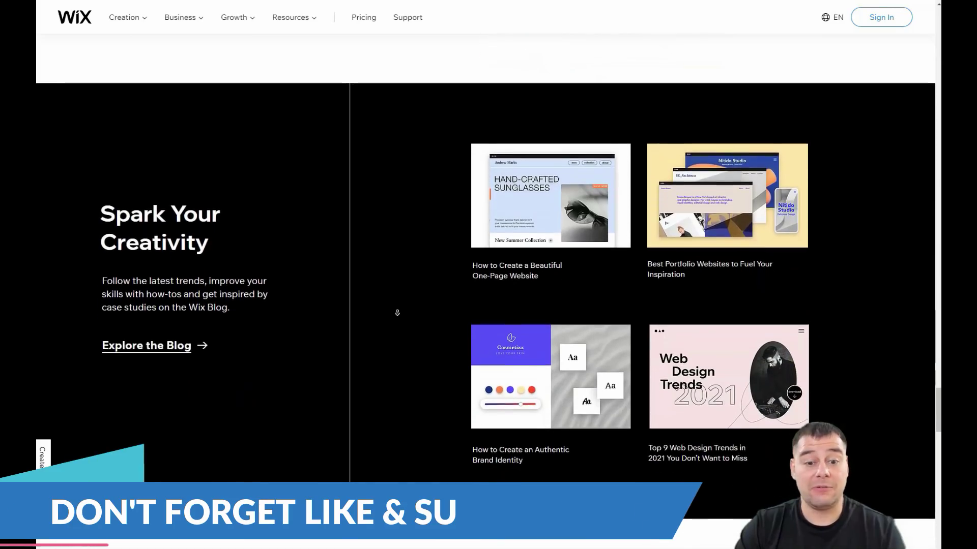
{"action": "scroll", "coordinate": [397, 313], "scroll_direction": "down", "scroll_amount": 3}
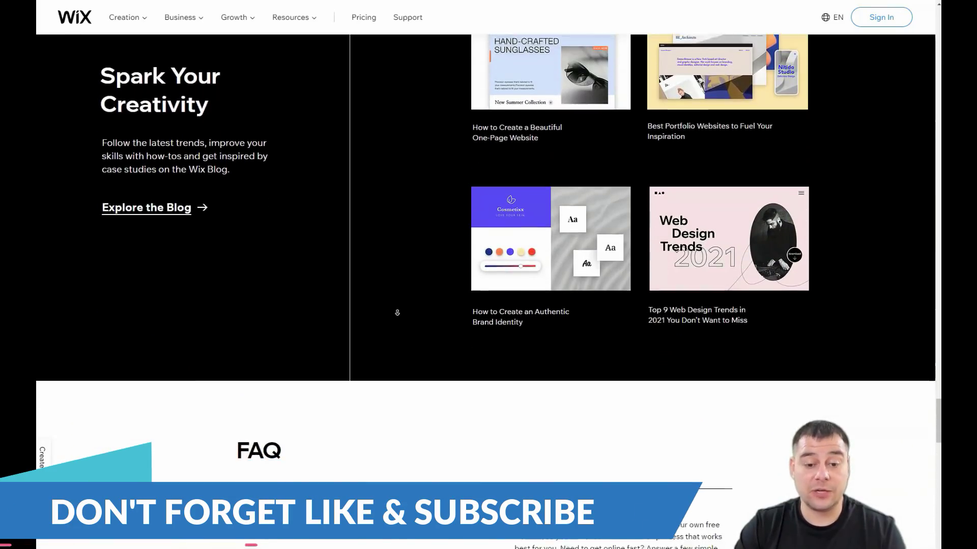
{"action": "scroll", "coordinate": [398, 313], "scroll_direction": "down", "scroll_amount": 3}
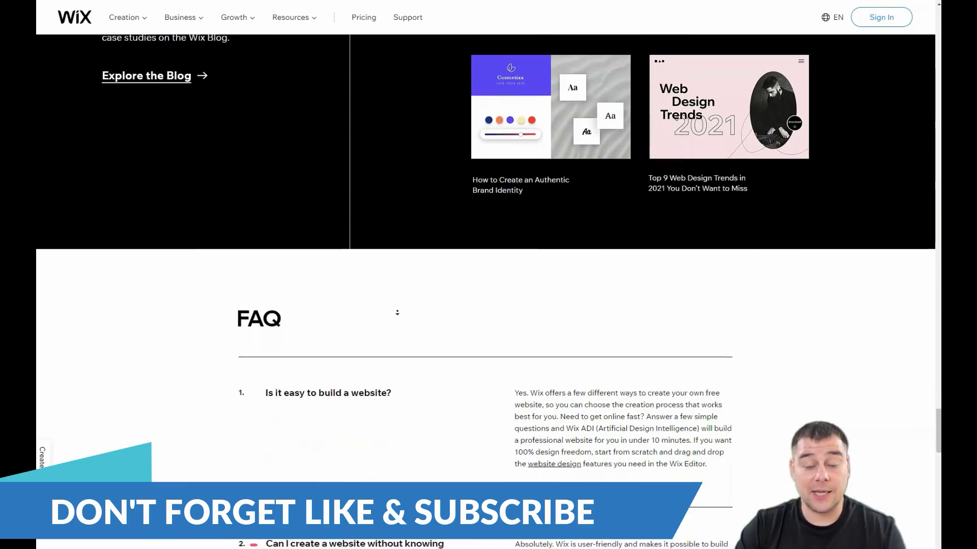
{"action": "scroll", "coordinate": [398, 313], "scroll_direction": "down", "scroll_amount": 3}
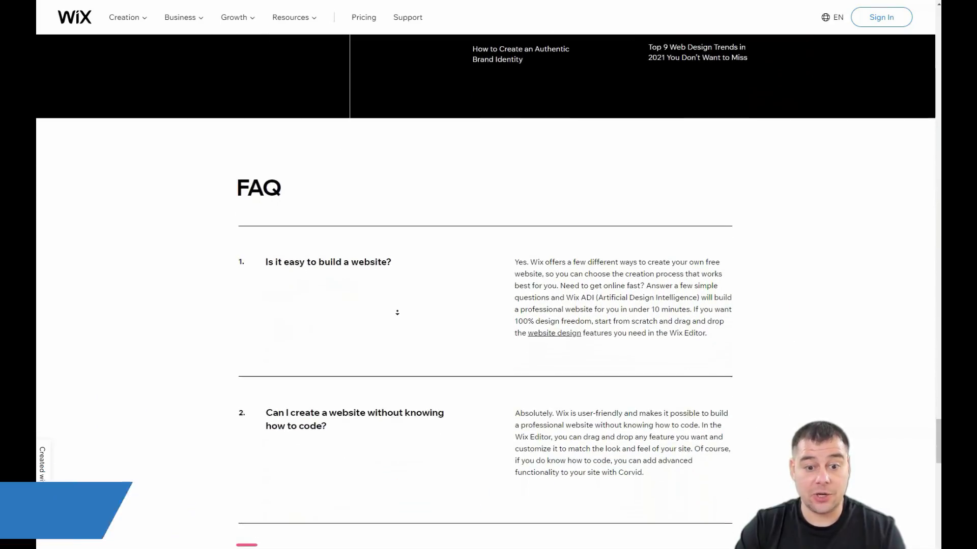
{"action": "scroll", "coordinate": [397, 313], "scroll_direction": "down", "scroll_amount": 1}
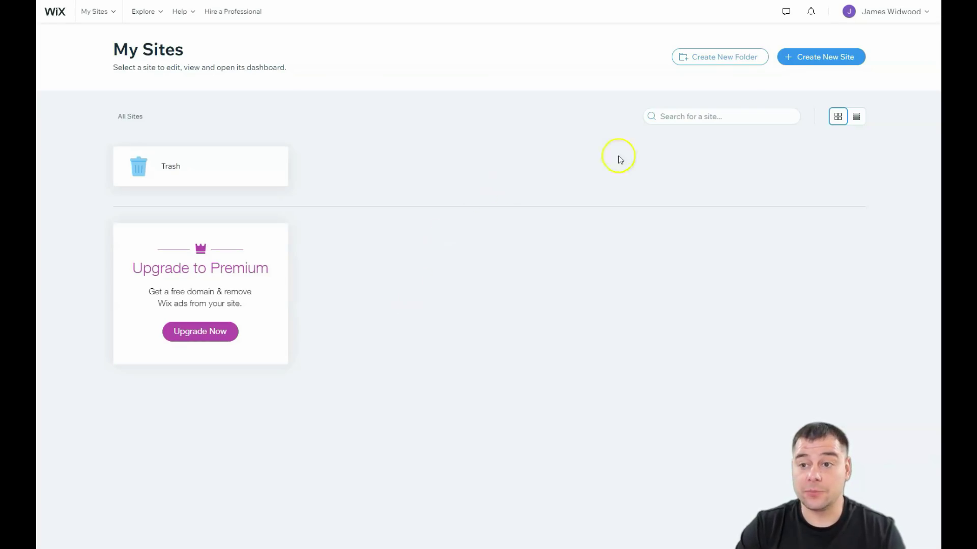
- Start a new site of the kind Other and choose to create it with the Editor from a template
{"action": "left_click", "coordinate": [806, 57]}
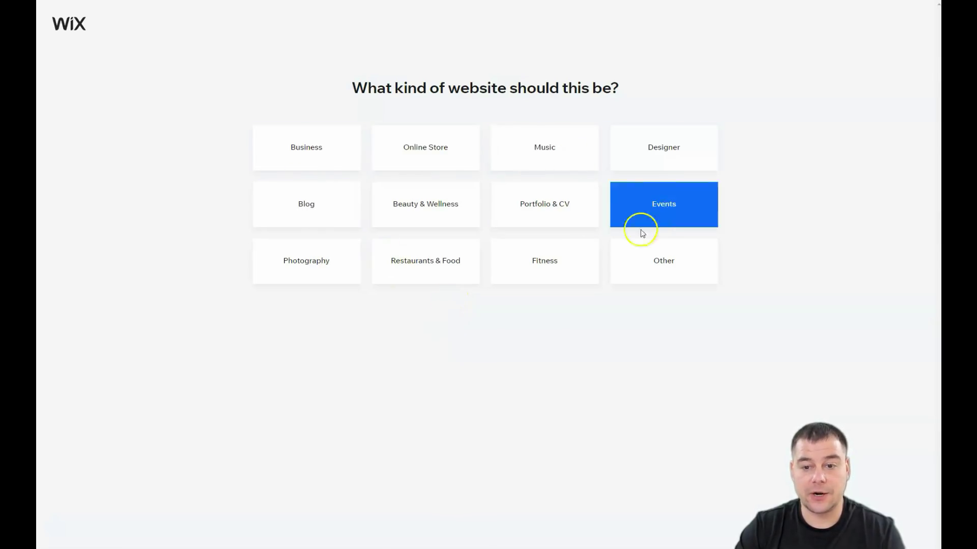
{"action": "left_click", "coordinate": [665, 267]}
{"action": "left_click", "coordinate": [647, 263]}
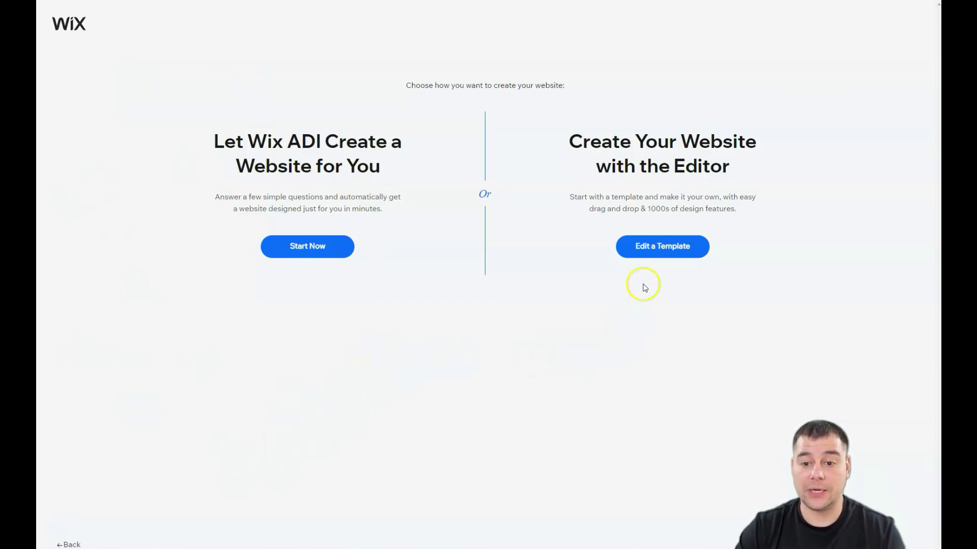
{"action": "left_click", "coordinate": [649, 255]}
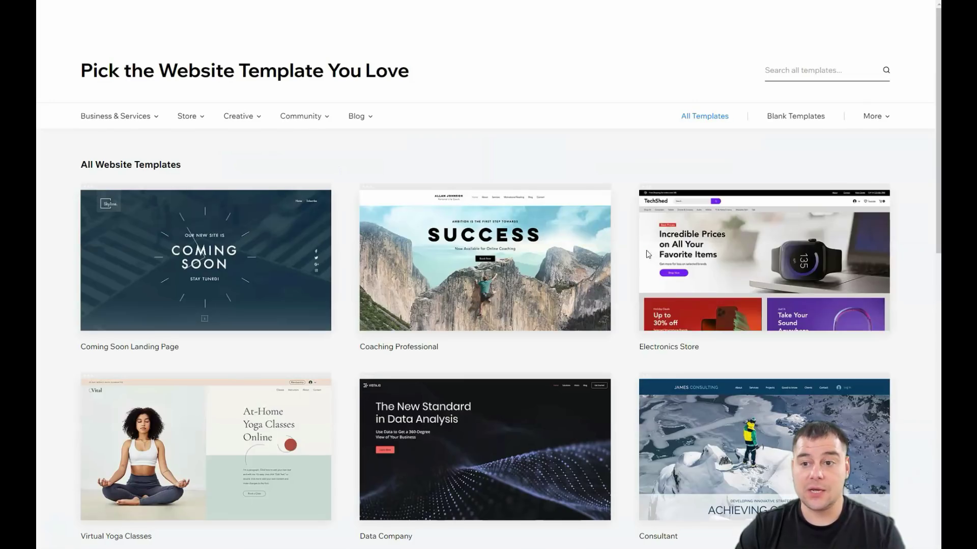
- Browse the first three pages of all website templates for a suitable design
{"action": "scroll", "coordinate": [543, 342], "scroll_direction": "down", "scroll_amount": 3}
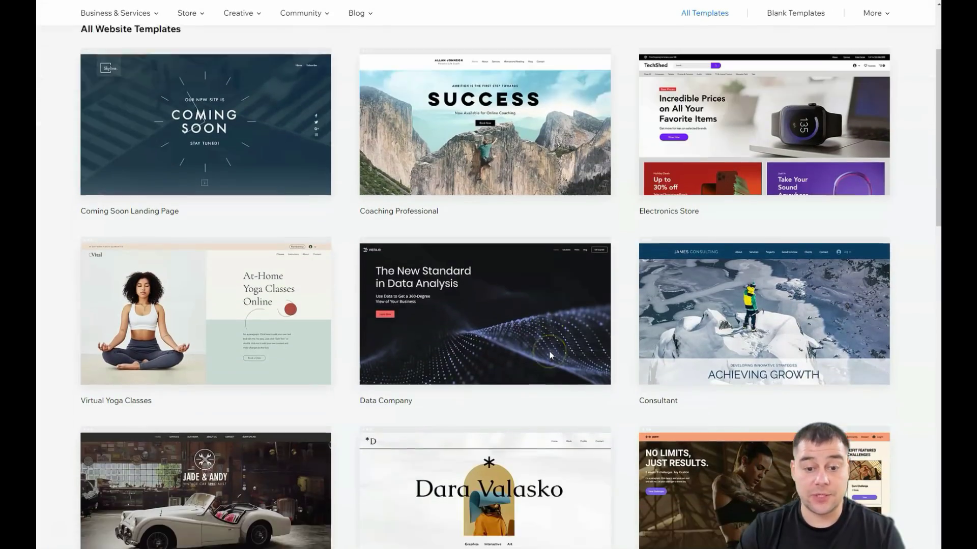
{"action": "scroll", "coordinate": [476, 312], "scroll_direction": "down", "scroll_amount": 6}
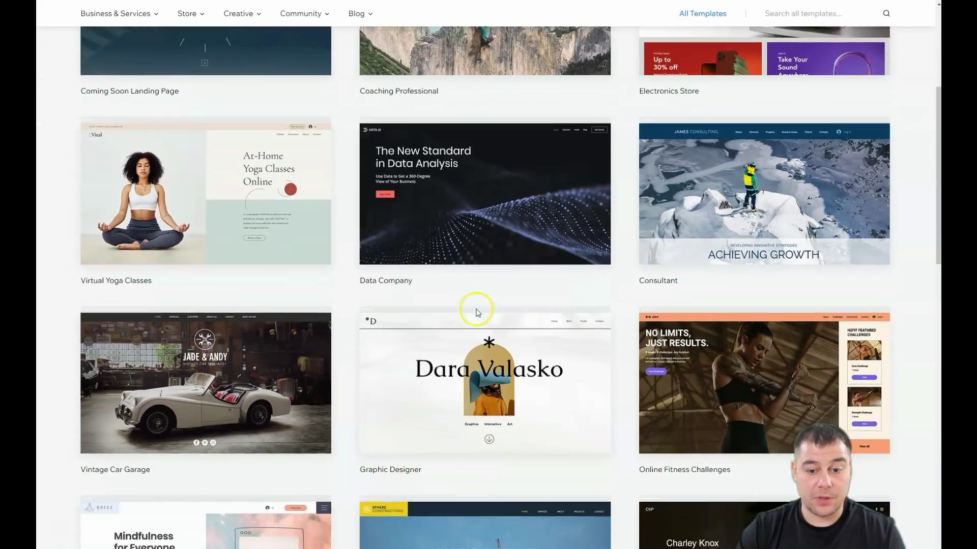
{"action": "scroll", "coordinate": [478, 313], "scroll_direction": "down", "scroll_amount": 2}
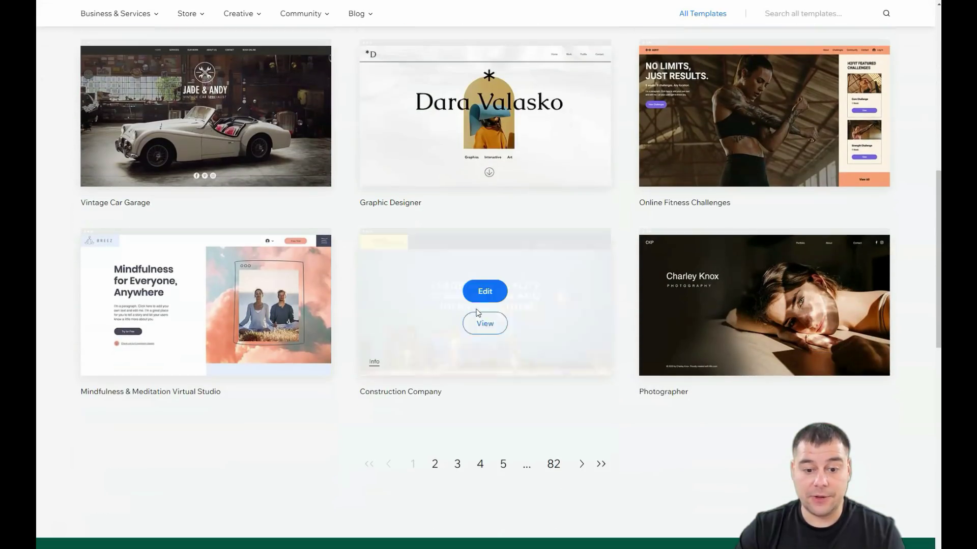
{"action": "left_click", "coordinate": [435, 464]}
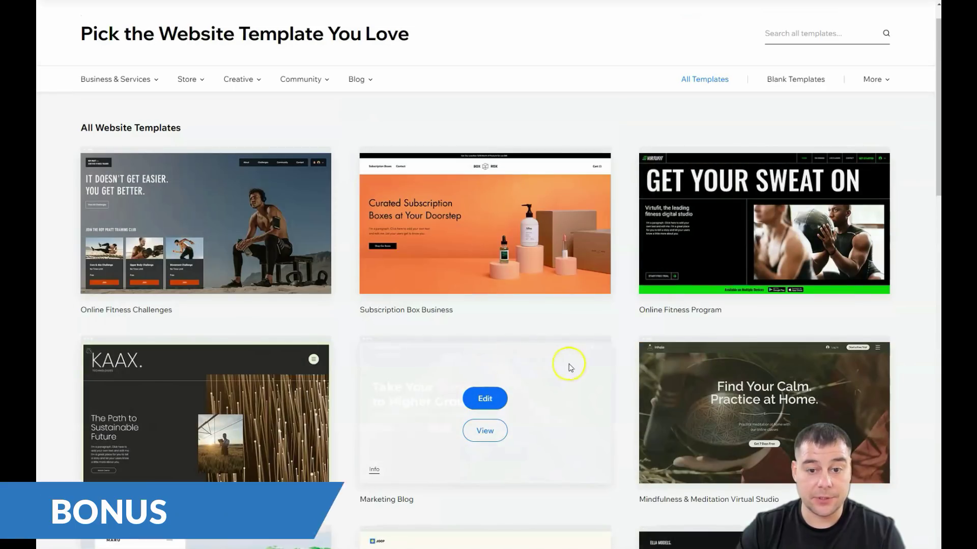
{"action": "scroll", "coordinate": [548, 370], "scroll_direction": "down", "scroll_amount": 3}
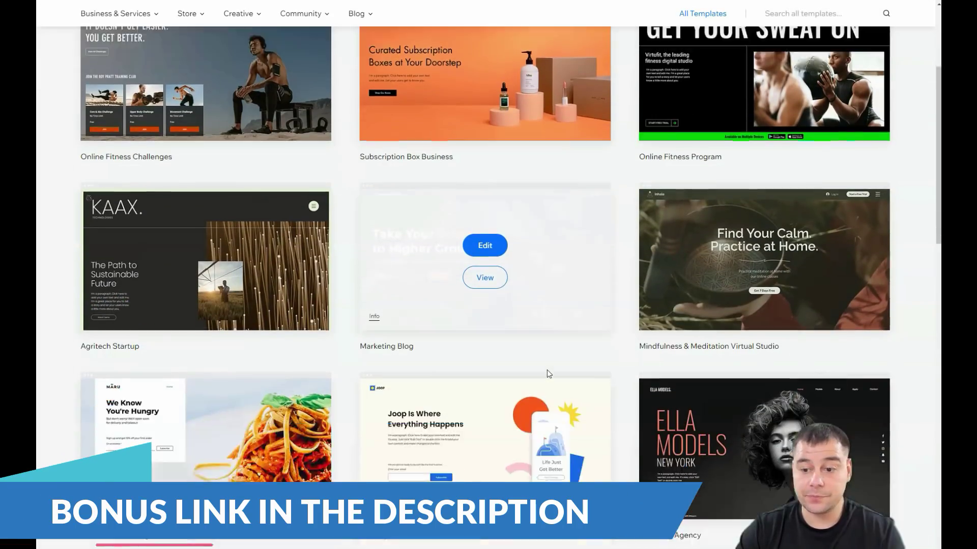
{"action": "scroll", "coordinate": [547, 370], "scroll_direction": "down", "scroll_amount": 5}
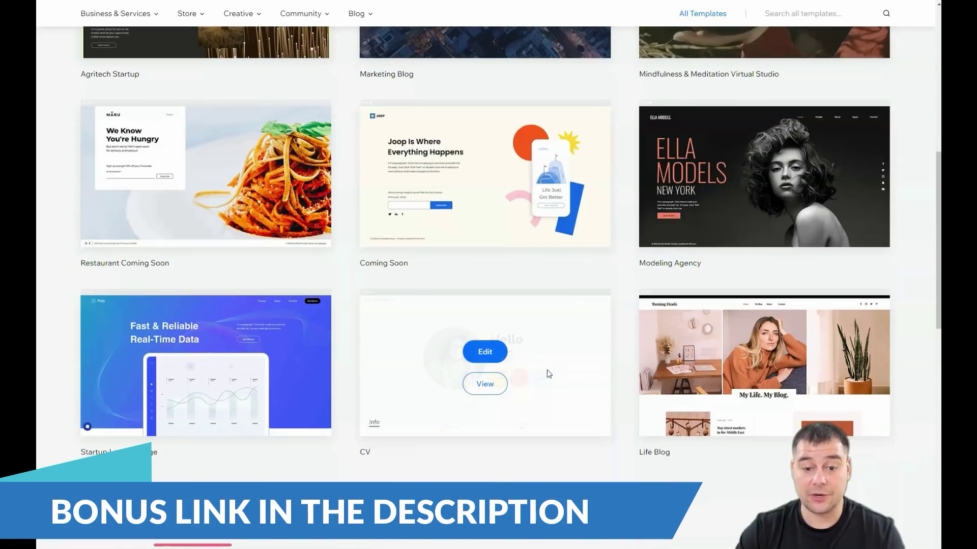
{"action": "scroll", "coordinate": [547, 370], "scroll_direction": "down", "scroll_amount": 1}
{"action": "left_click", "coordinate": [458, 477]}
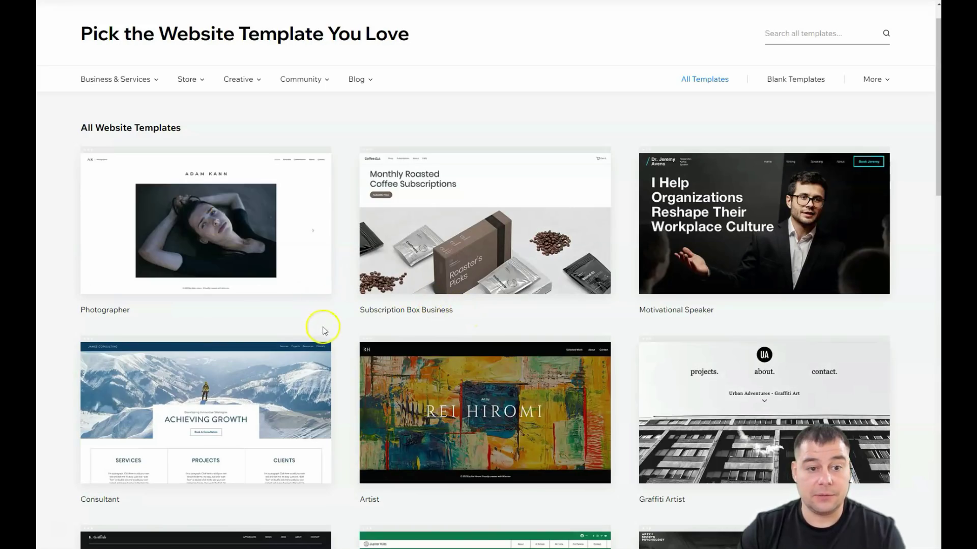
{"action": "scroll", "coordinate": [322, 329], "scroll_direction": "down", "scroll_amount": 5}
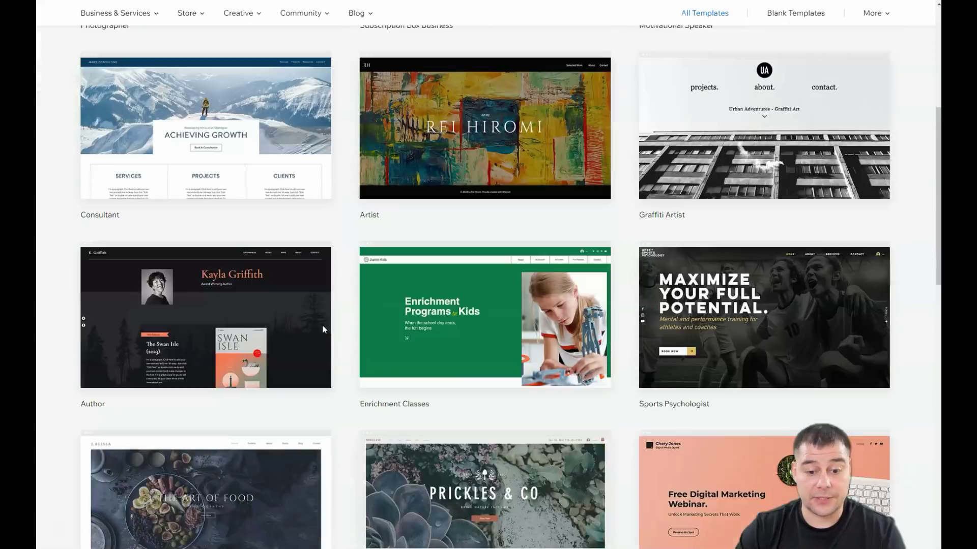
{"action": "scroll", "coordinate": [322, 331], "scroll_direction": "down", "scroll_amount": 5}
{"action": "left_click", "coordinate": [410, 411]}
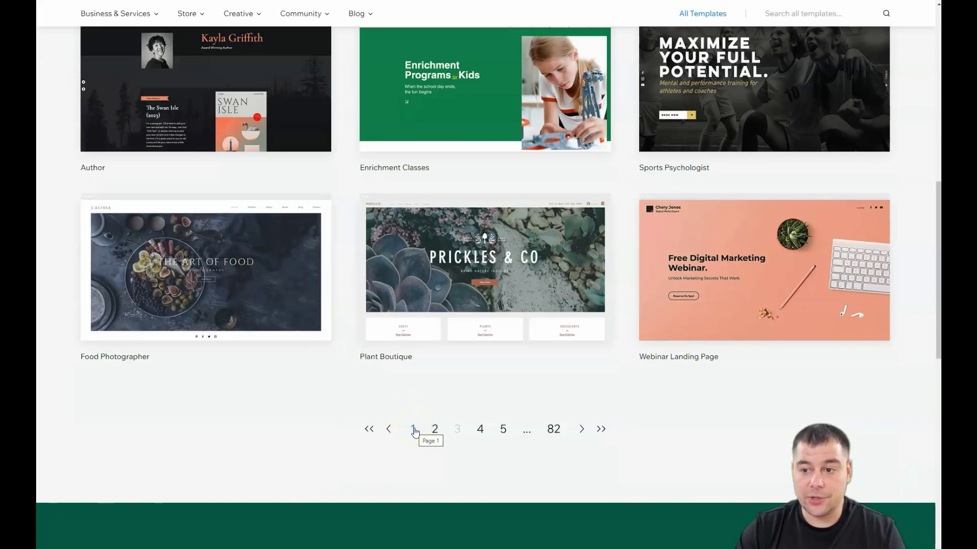
- Open the Webinar Landing Page template for editing and review its home page down to the footer
{"action": "left_click", "coordinate": [714, 291]}
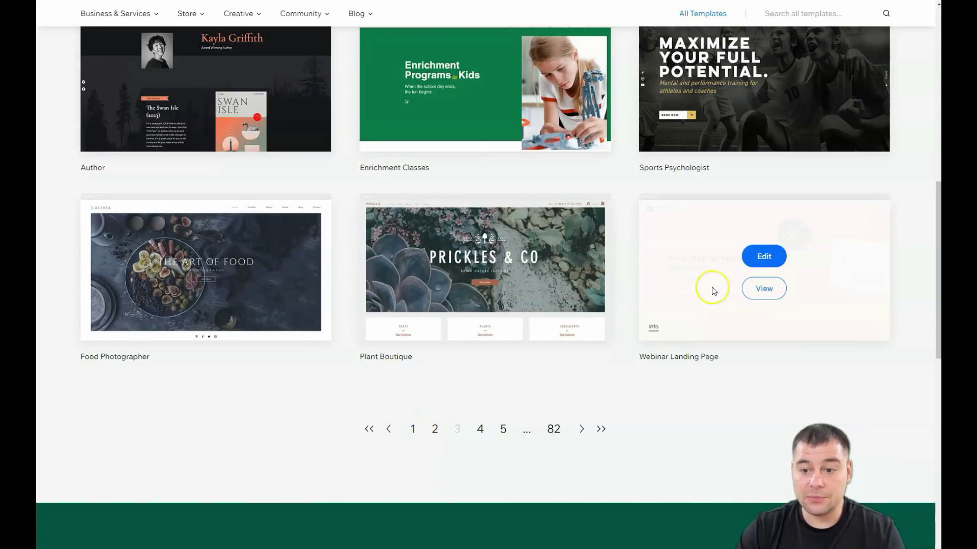
{"action": "left_click", "coordinate": [762, 270]}
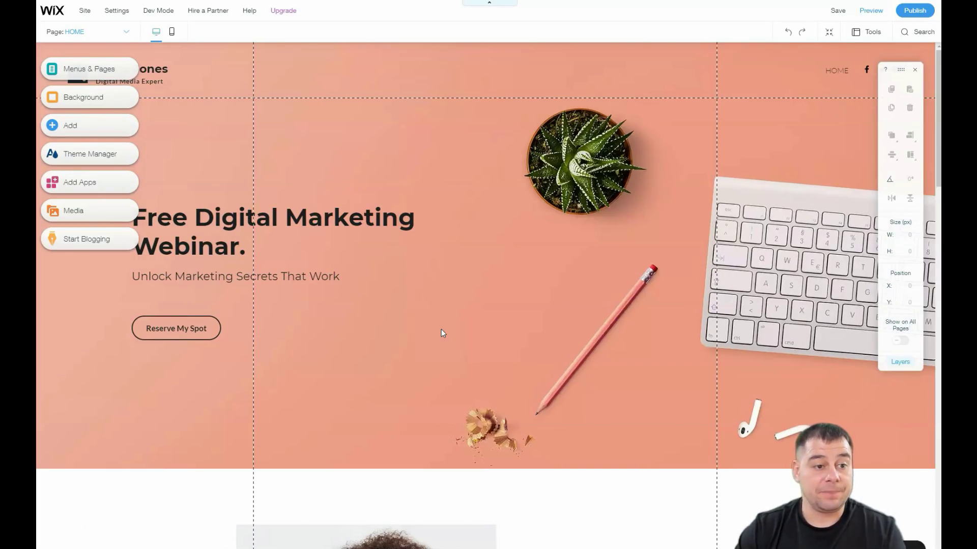
{"action": "scroll", "coordinate": [441, 331], "scroll_direction": "down", "scroll_amount": 12}
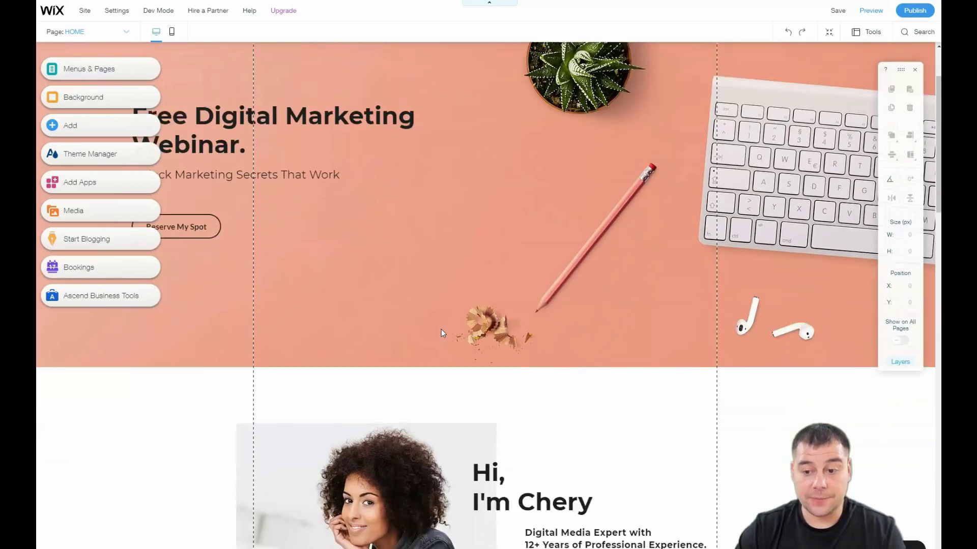
{"action": "scroll", "coordinate": [441, 333], "scroll_direction": "down", "scroll_amount": 12}
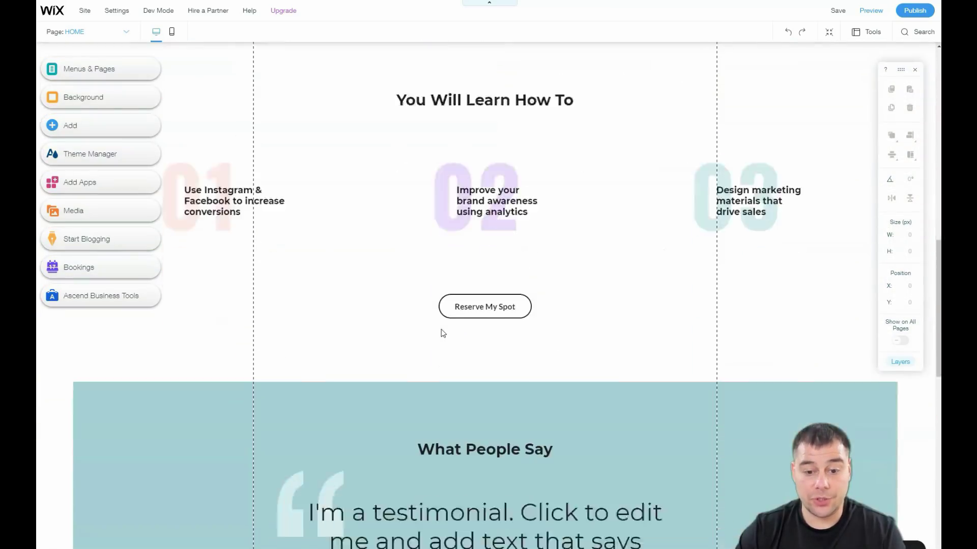
{"action": "scroll", "coordinate": [442, 334], "scroll_direction": "down", "scroll_amount": 3}
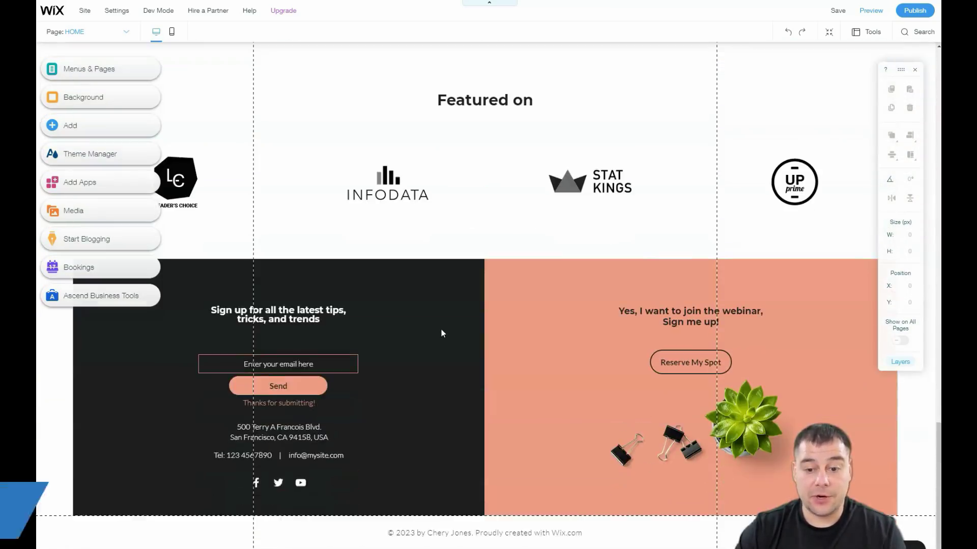
- Look through the home page's sections down to the footer in Zoom Out mode
{"action": "scroll", "coordinate": [442, 333], "scroll_direction": "up", "scroll_amount": 5}
{"action": "scroll", "coordinate": [443, 333], "scroll_direction": "up", "scroll_amount": 12}
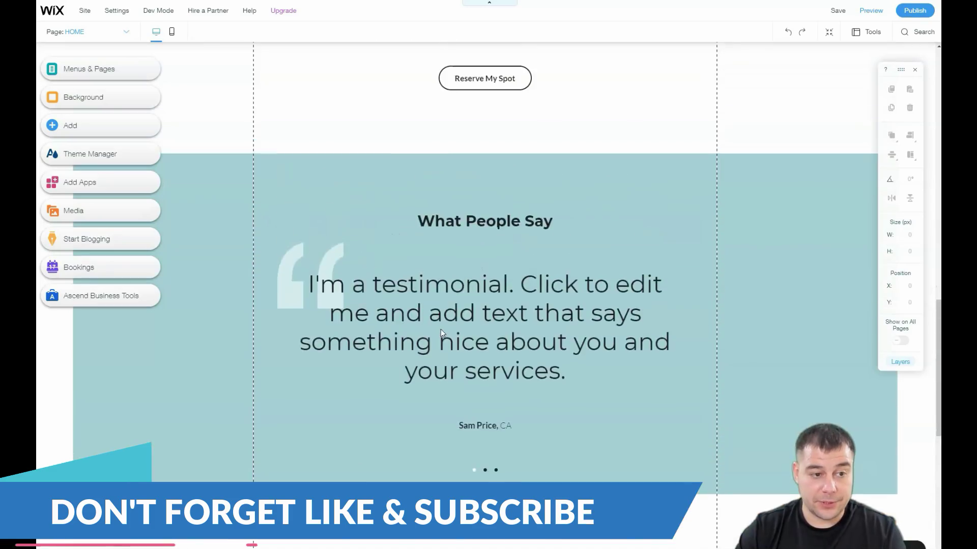
{"action": "scroll", "coordinate": [441, 332], "scroll_direction": "up", "scroll_amount": 5}
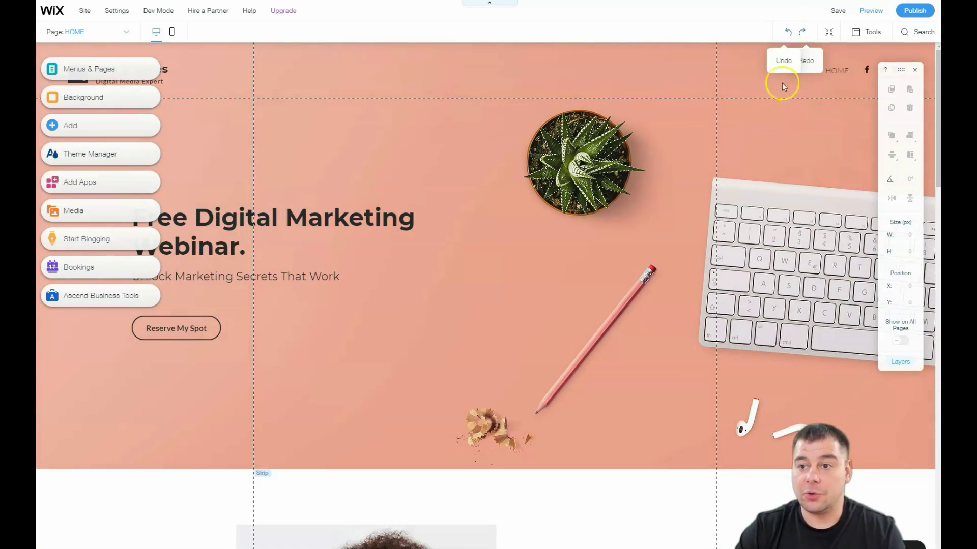
{"action": "left_click", "coordinate": [828, 35]}
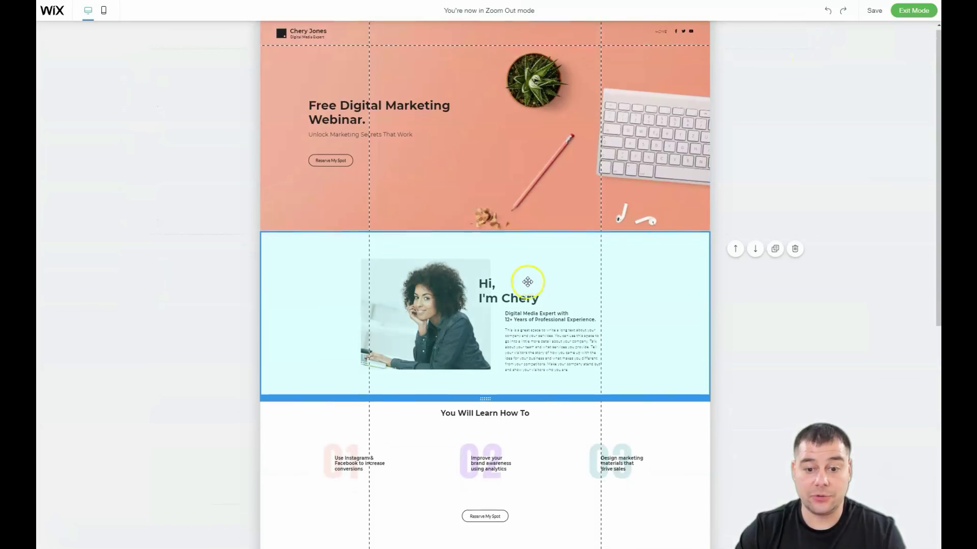
{"action": "scroll", "coordinate": [529, 279], "scroll_direction": "down", "scroll_amount": 3}
{"action": "scroll", "coordinate": [531, 281], "scroll_direction": "down", "scroll_amount": 2}
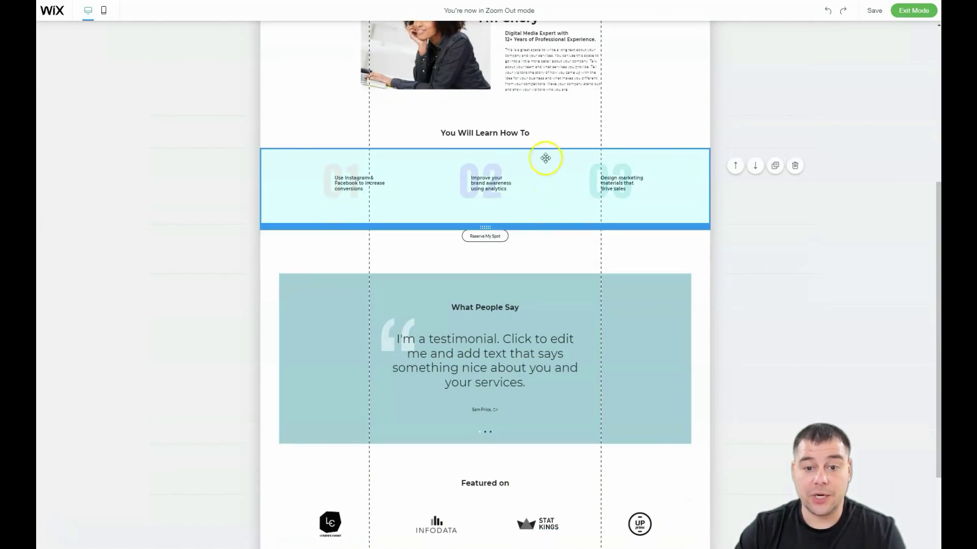
{"action": "scroll", "coordinate": [550, 301], "scroll_direction": "down", "scroll_amount": 1}
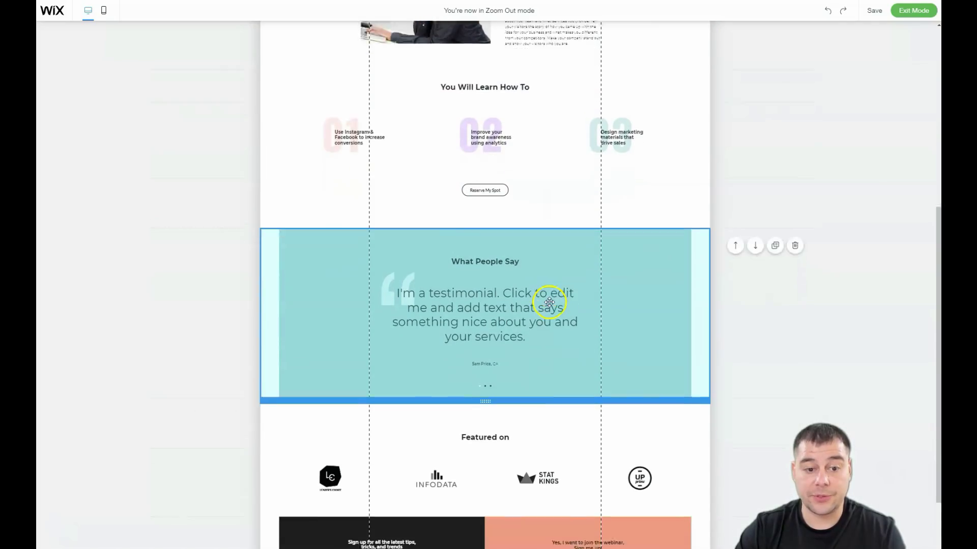
{"action": "scroll", "coordinate": [549, 301], "scroll_direction": "down", "scroll_amount": 2}
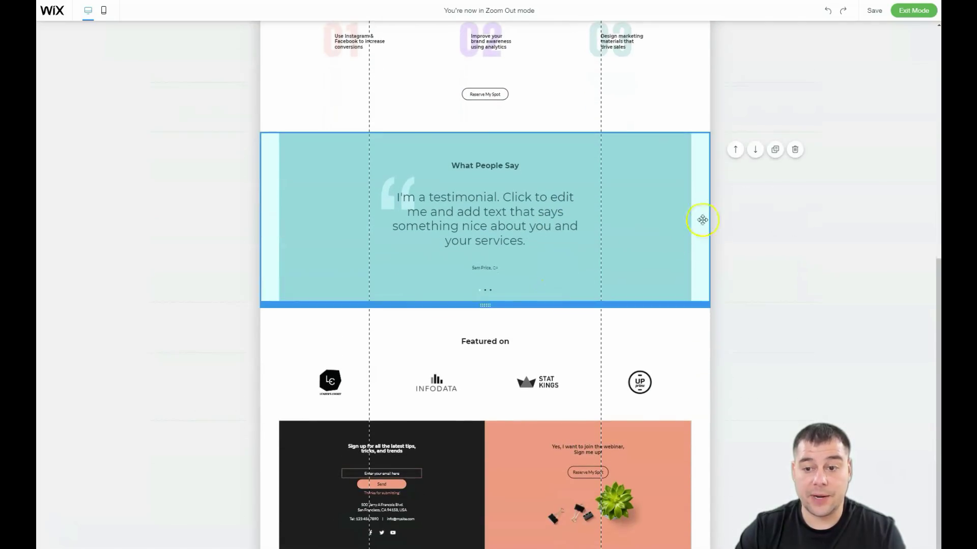
- Move the What People Say section up one place and back down, and leave Zoom Out mode
{"action": "left_click", "coordinate": [735, 153]}
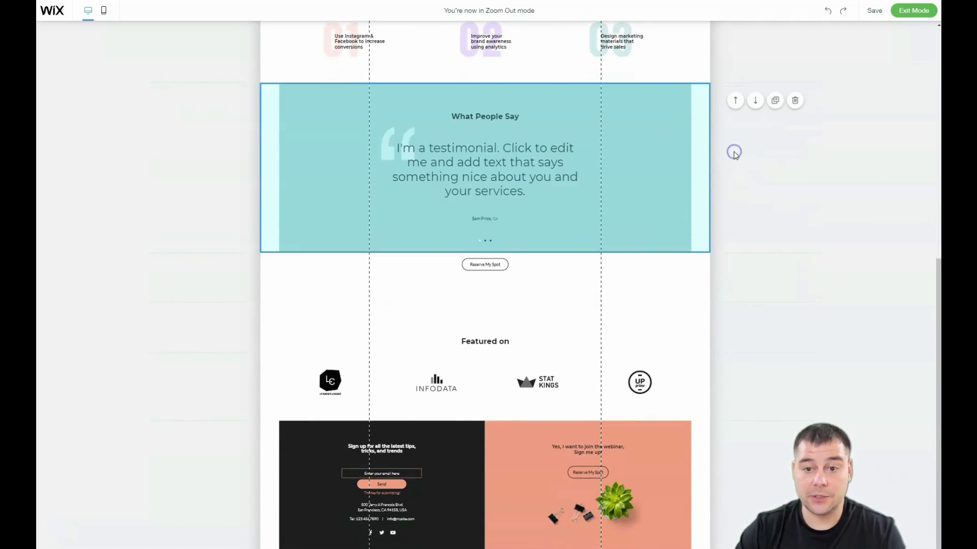
{"action": "left_click", "coordinate": [755, 102]}
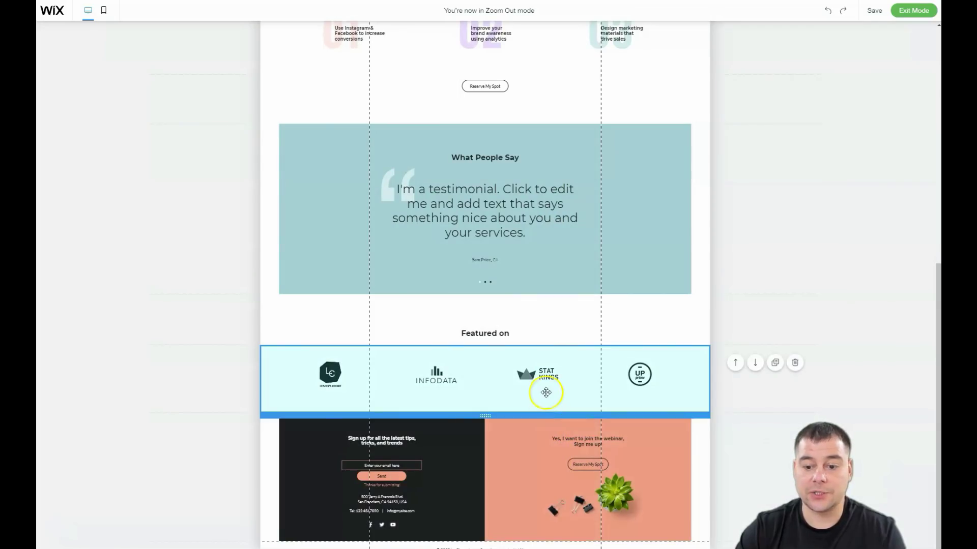
{"action": "scroll", "coordinate": [547, 387], "scroll_direction": "up", "scroll_amount": 8}
{"action": "scroll", "coordinate": [548, 374], "scroll_direction": "up", "scroll_amount": 2}
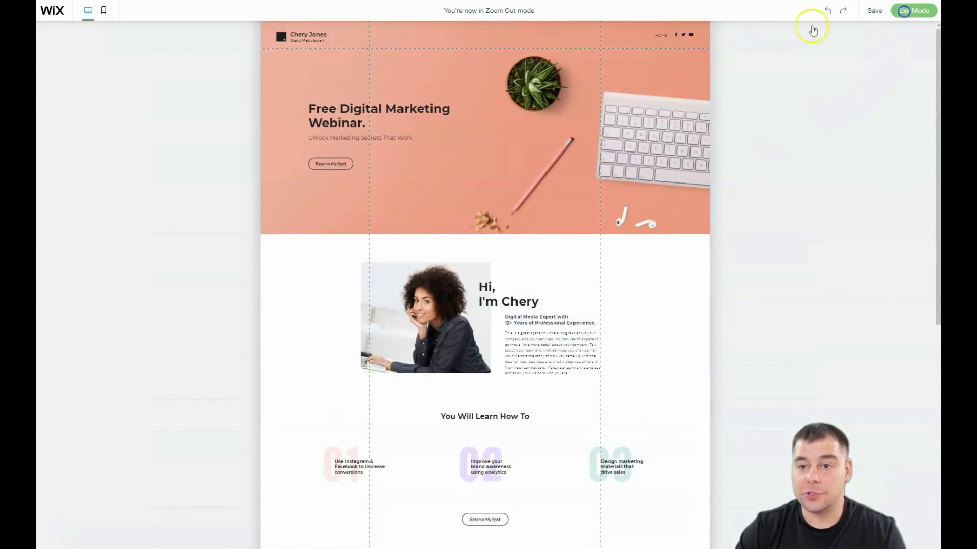
{"action": "left_click", "coordinate": [910, 11]}
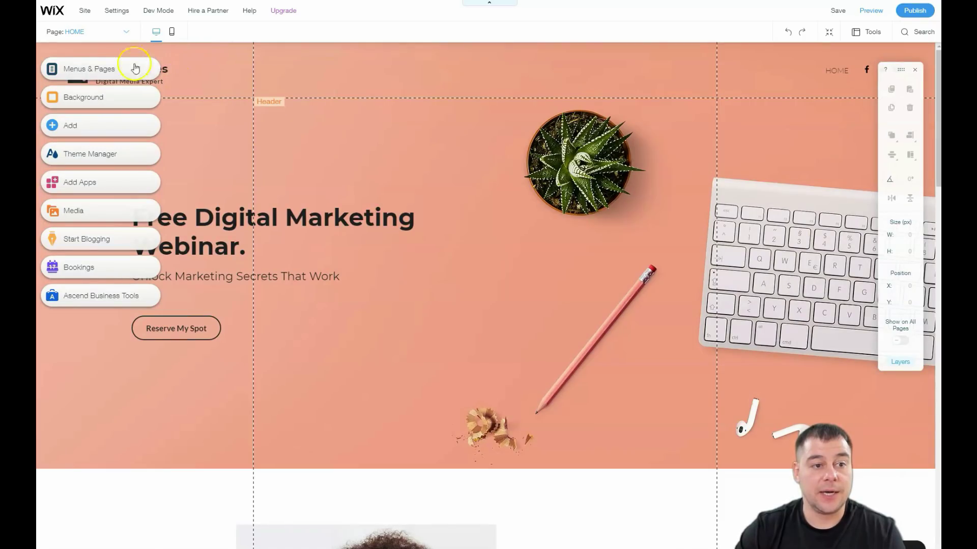
- Open the HOME page's settings from the site menu and review its page info, layout and permission options
{"action": "left_click", "coordinate": [90, 74]}
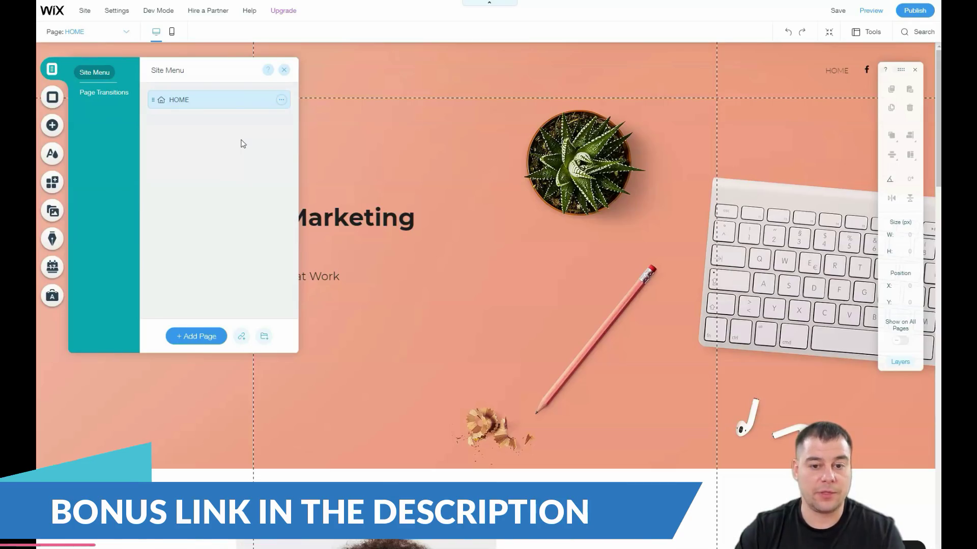
{"action": "left_click", "coordinate": [281, 100]}
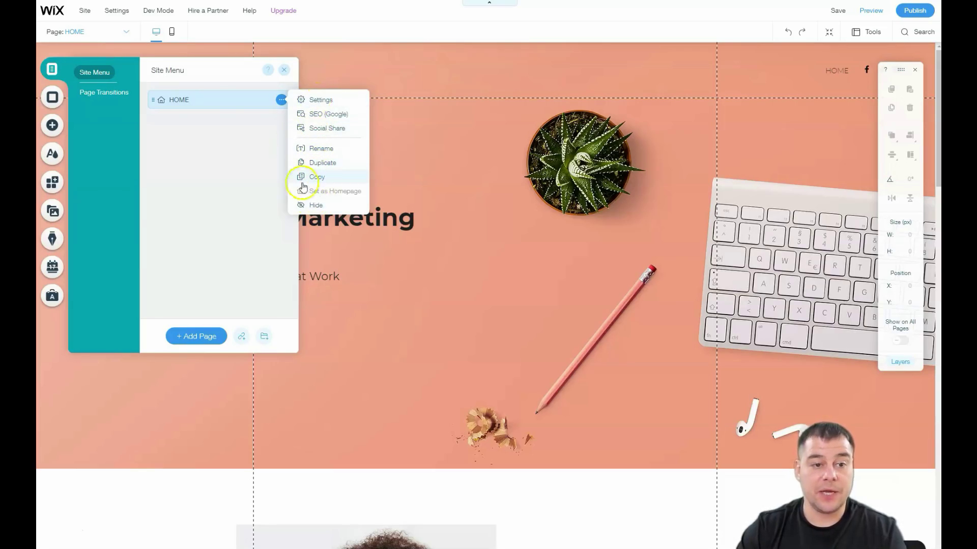
{"action": "left_click", "coordinate": [319, 102]}
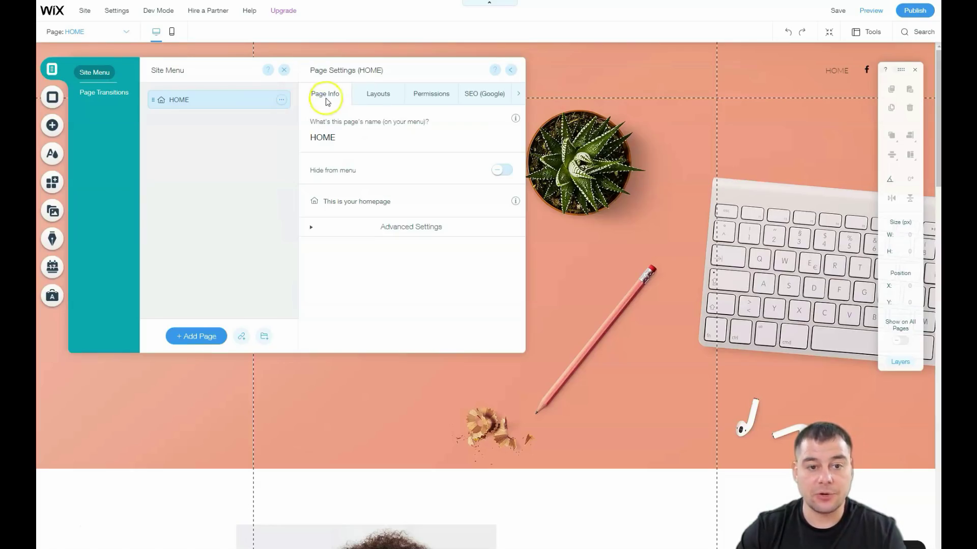
{"action": "left_click", "coordinate": [375, 98]}
{"action": "left_click", "coordinate": [398, 150]}
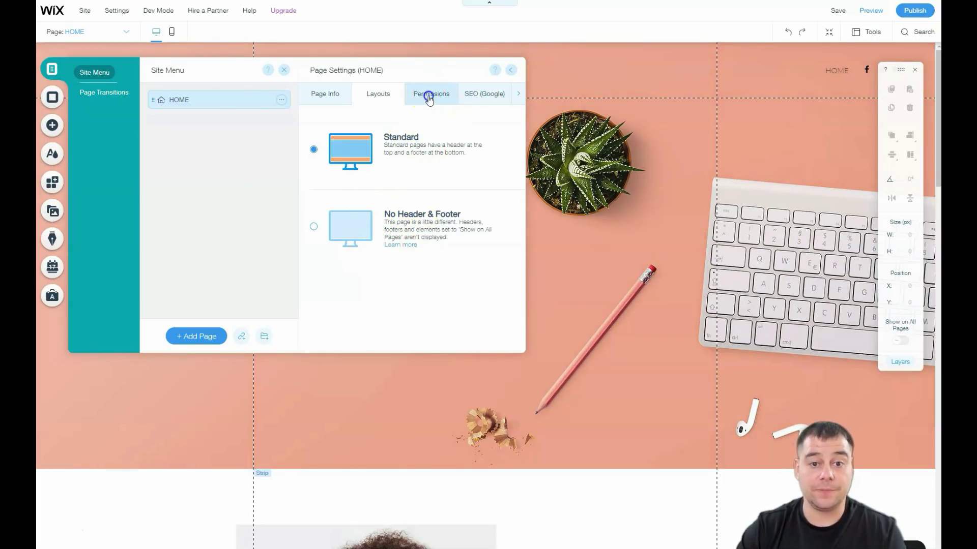
{"action": "left_click", "coordinate": [427, 99]}
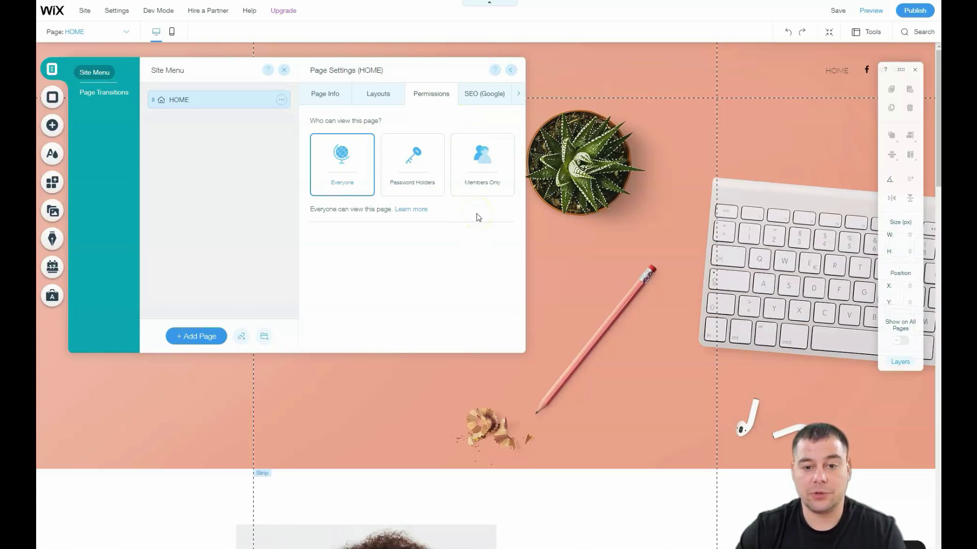
{"action": "left_click", "coordinate": [485, 191]}
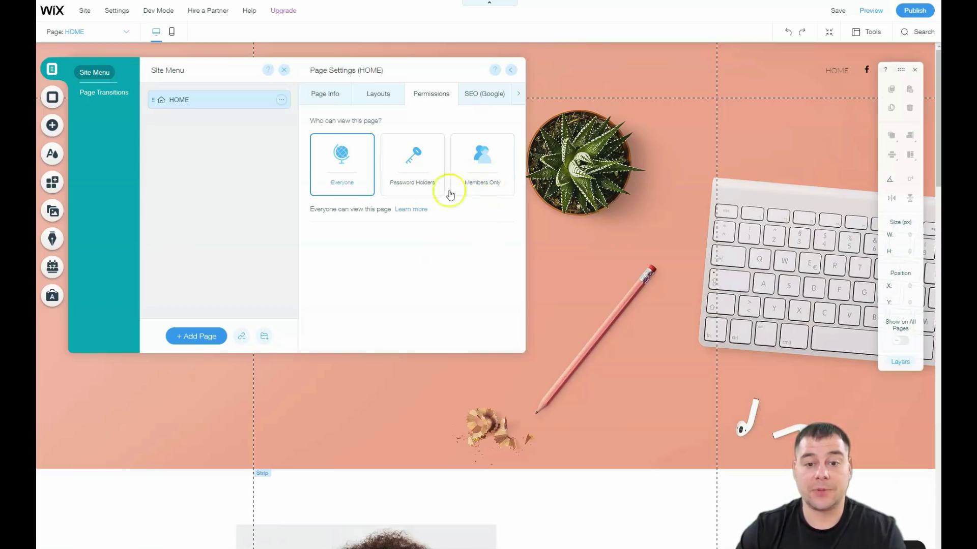
- Examine the HOME page's SEO (Google) settings, including the search preview, URL slug, title and description
{"action": "left_click", "coordinate": [484, 94]}
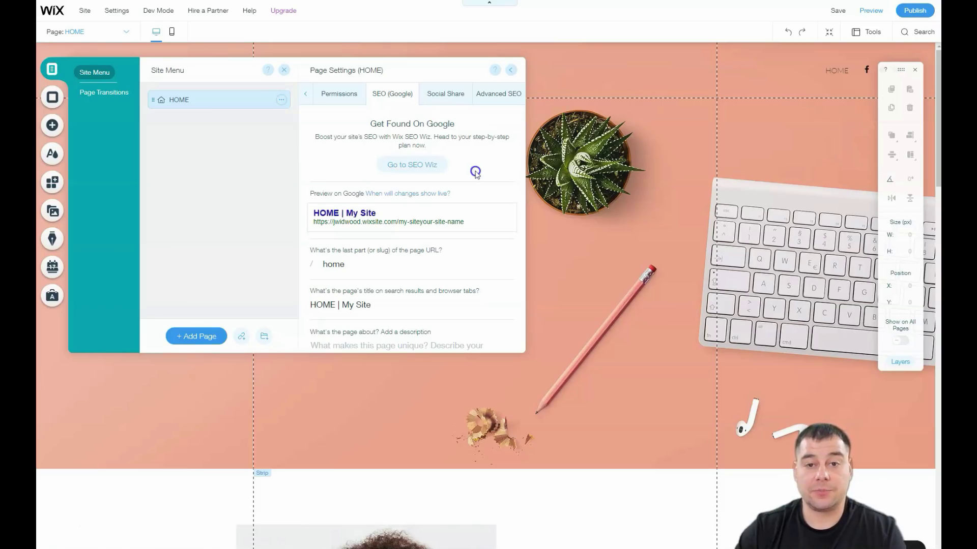
{"action": "scroll", "coordinate": [463, 173], "scroll_direction": "down", "scroll_amount": 3}
{"action": "scroll", "coordinate": [456, 208], "scroll_direction": "up", "scroll_amount": 3}
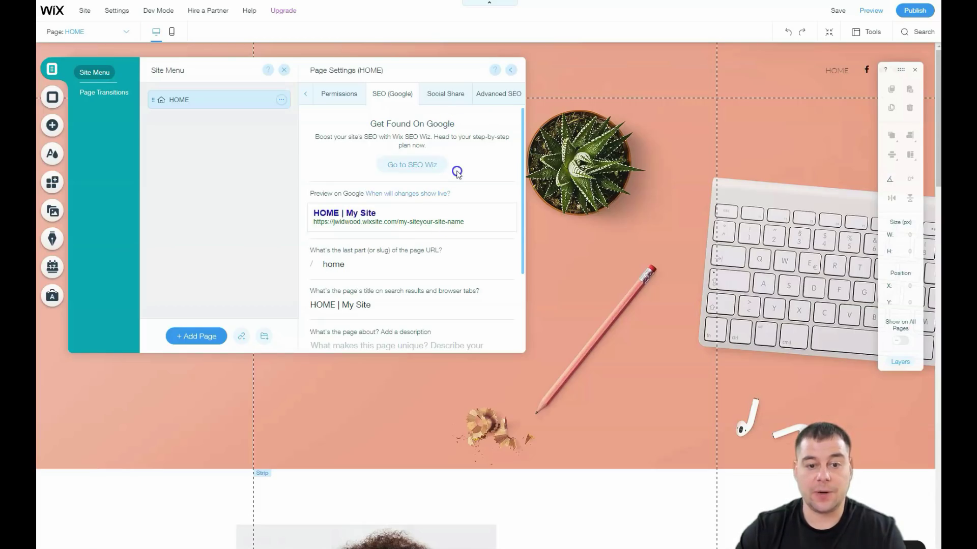
{"action": "scroll", "coordinate": [458, 197], "scroll_direction": "down", "scroll_amount": 2}
{"action": "scroll", "coordinate": [457, 196], "scroll_direction": "up", "scroll_amount": 2}
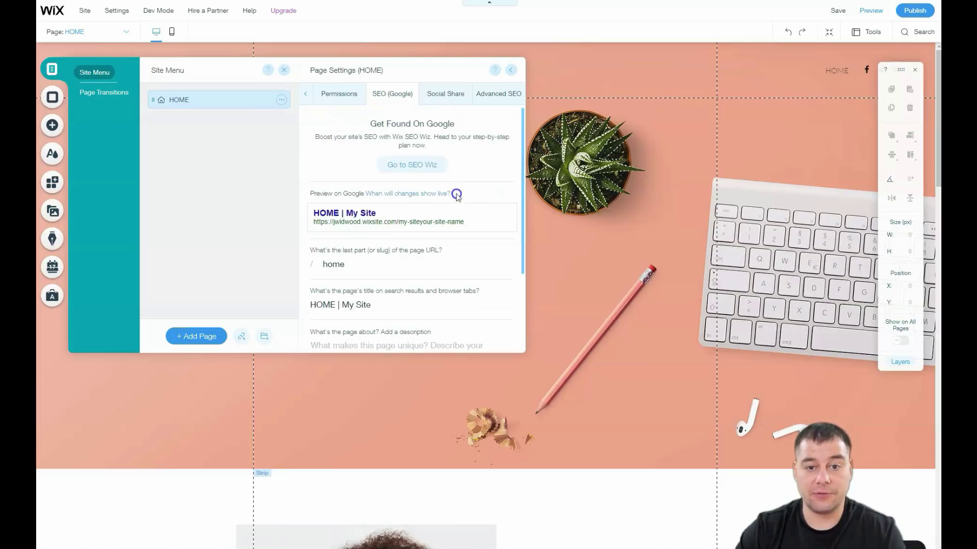
- Check the HOME page's Social Share settings and the site's page transition options
{"action": "left_click", "coordinate": [437, 93]}
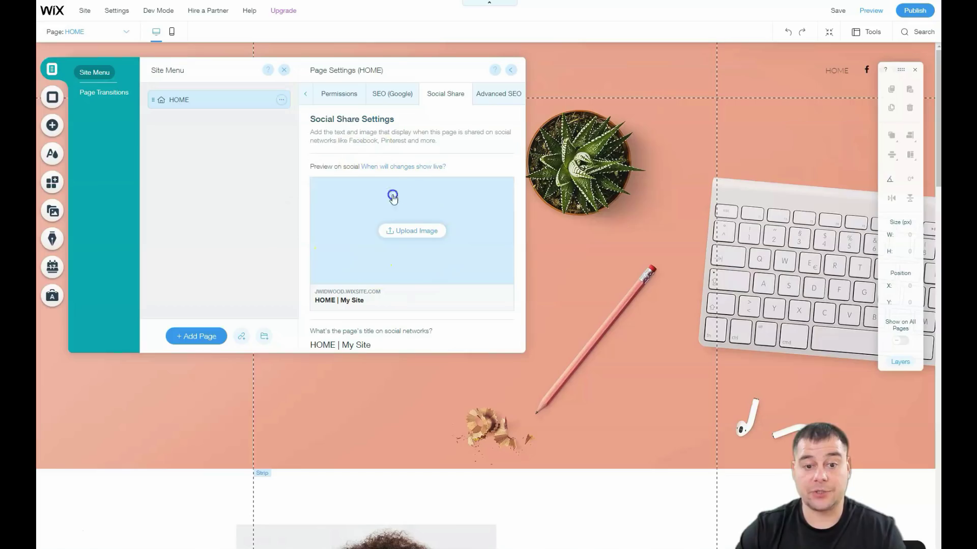
{"action": "left_click", "coordinate": [374, 222]}
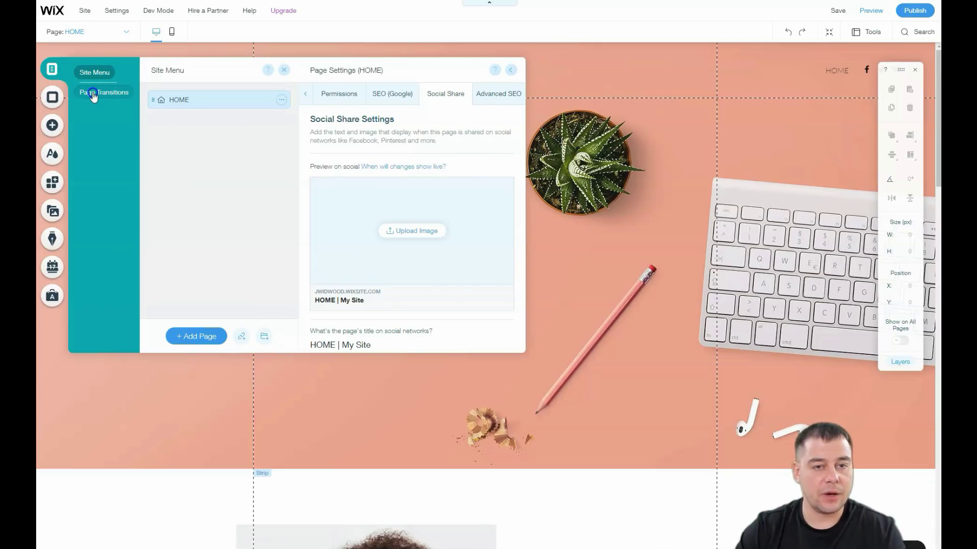
{"action": "left_click", "coordinate": [383, 99]}
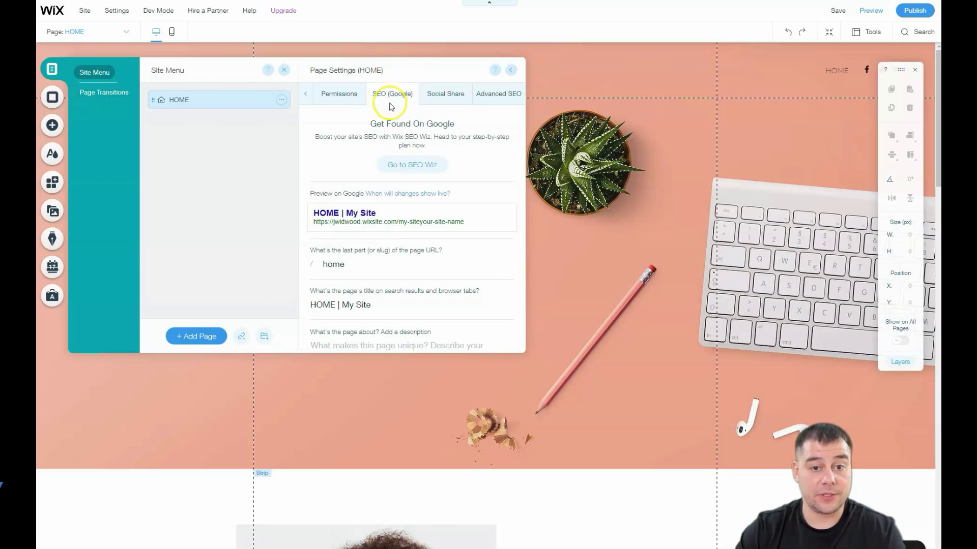
{"action": "left_click", "coordinate": [91, 97]}
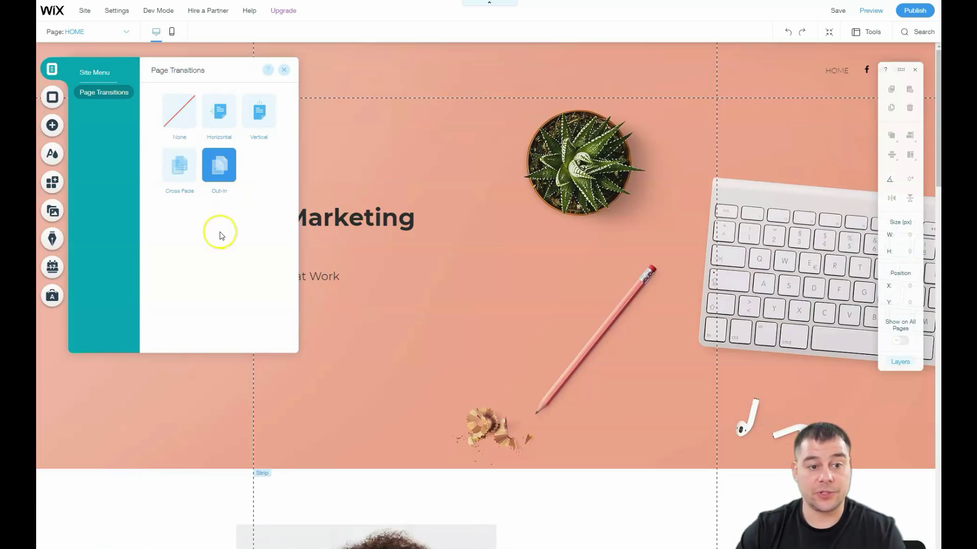
{"action": "left_click", "coordinate": [285, 72]}
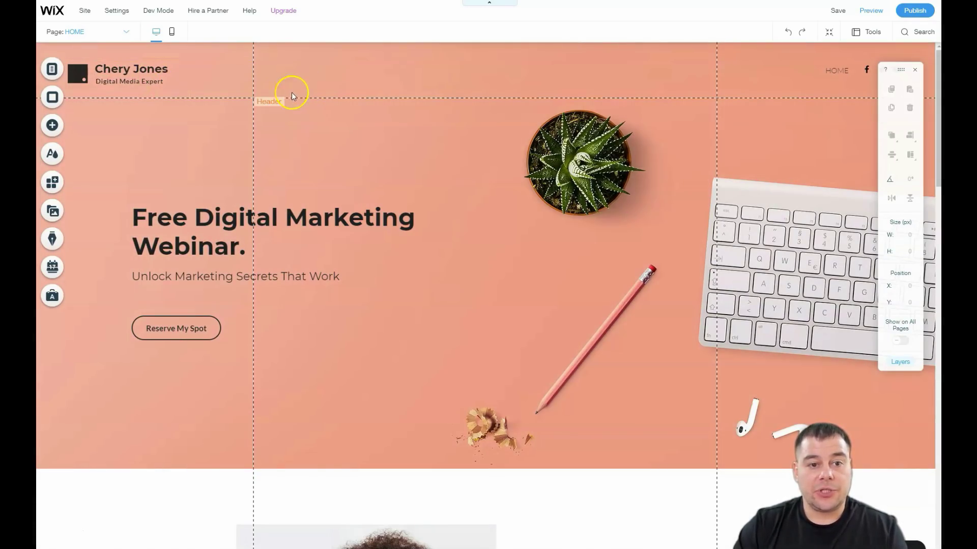
- Browse the available designs for the site header and close the design choices without applying one
{"action": "left_click", "coordinate": [295, 92]}
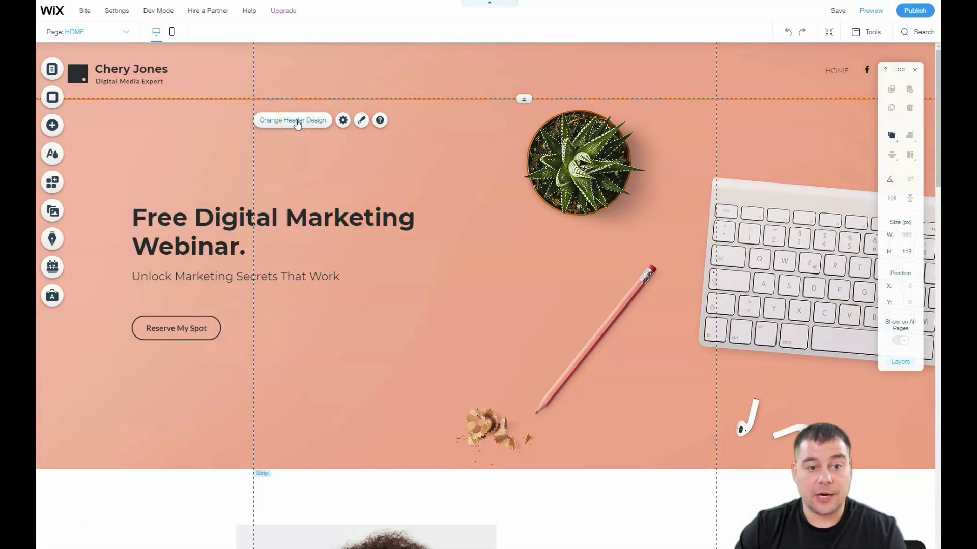
{"action": "left_click", "coordinate": [297, 123]}
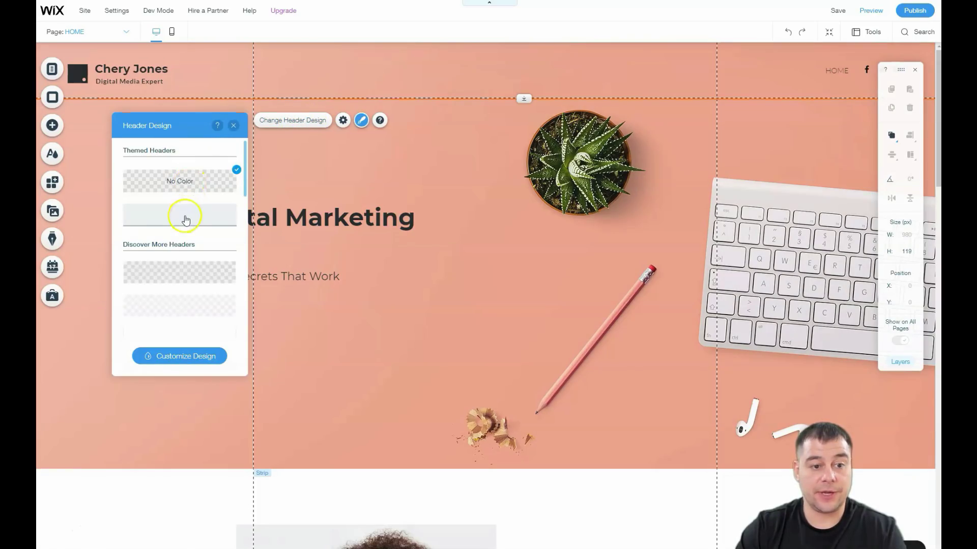
{"action": "left_click", "coordinate": [177, 269]}
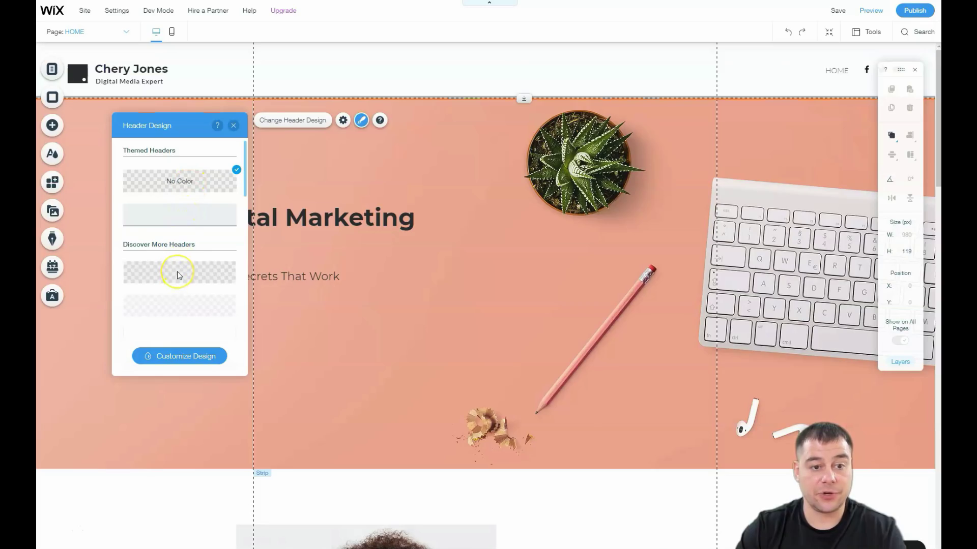
{"action": "scroll", "coordinate": [178, 274], "scroll_direction": "down", "scroll_amount": 2}
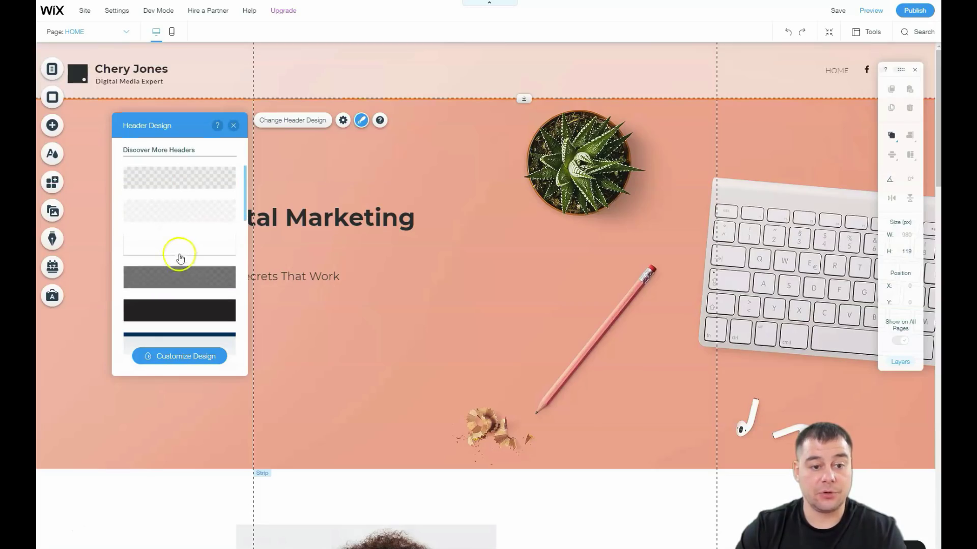
{"action": "scroll", "coordinate": [177, 276], "scroll_direction": "down", "scroll_amount": 1}
{"action": "left_click", "coordinate": [178, 257]}
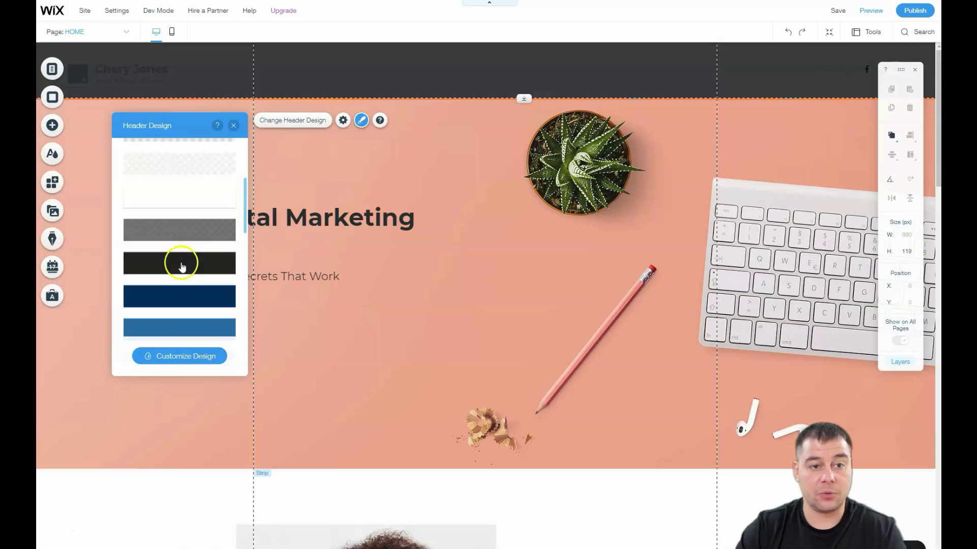
{"action": "scroll", "coordinate": [180, 249], "scroll_direction": "down", "scroll_amount": 2}
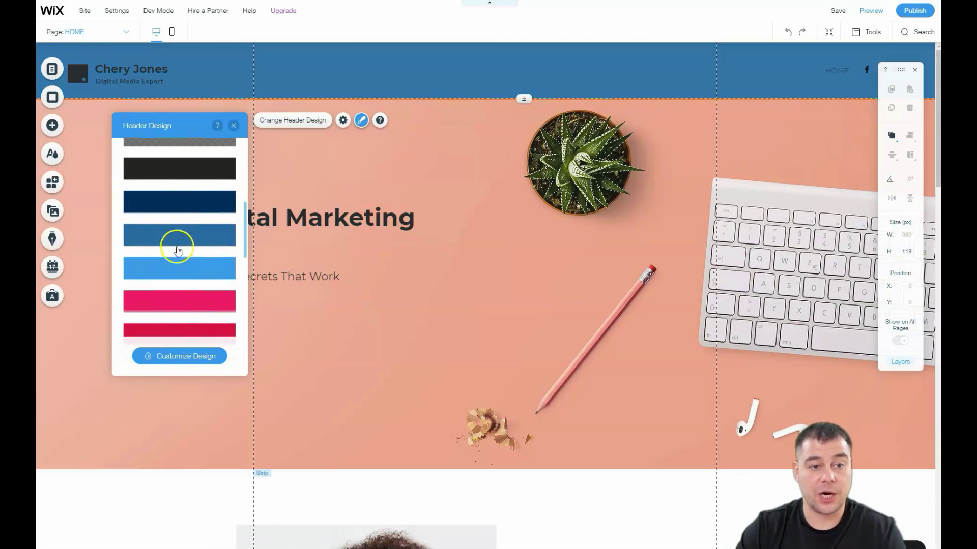
{"action": "scroll", "coordinate": [181, 300], "scroll_direction": "down", "scroll_amount": 3}
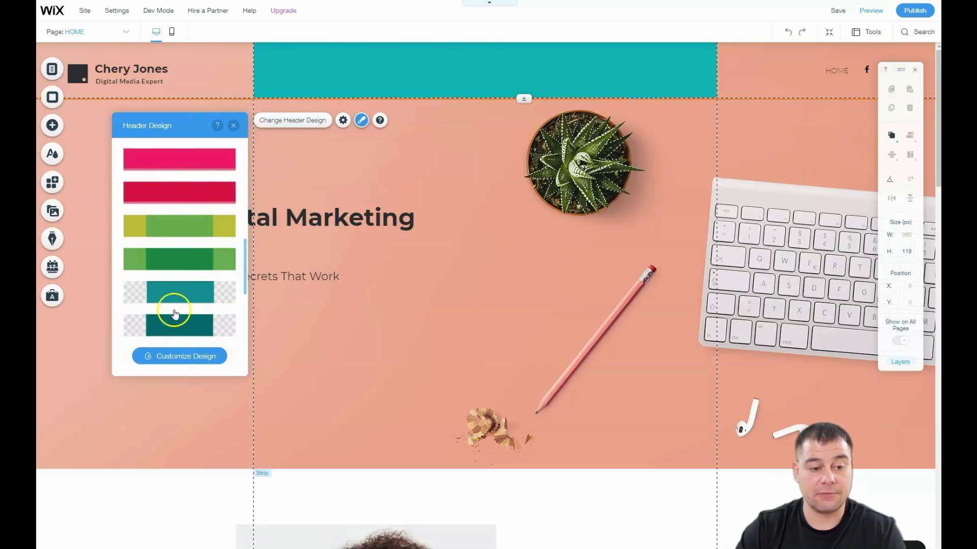
{"action": "scroll", "coordinate": [192, 256], "scroll_direction": "down", "scroll_amount": 2}
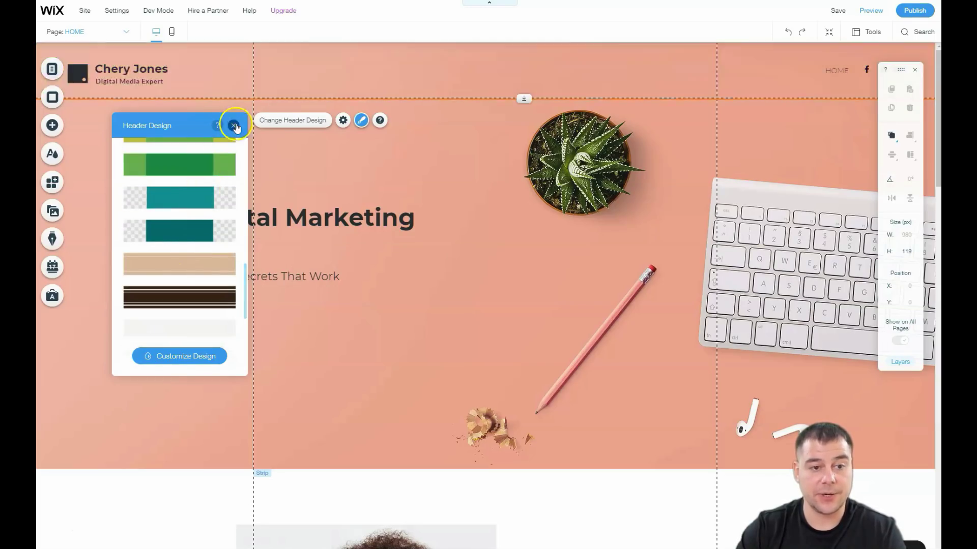
{"action": "left_click", "coordinate": [234, 125]}
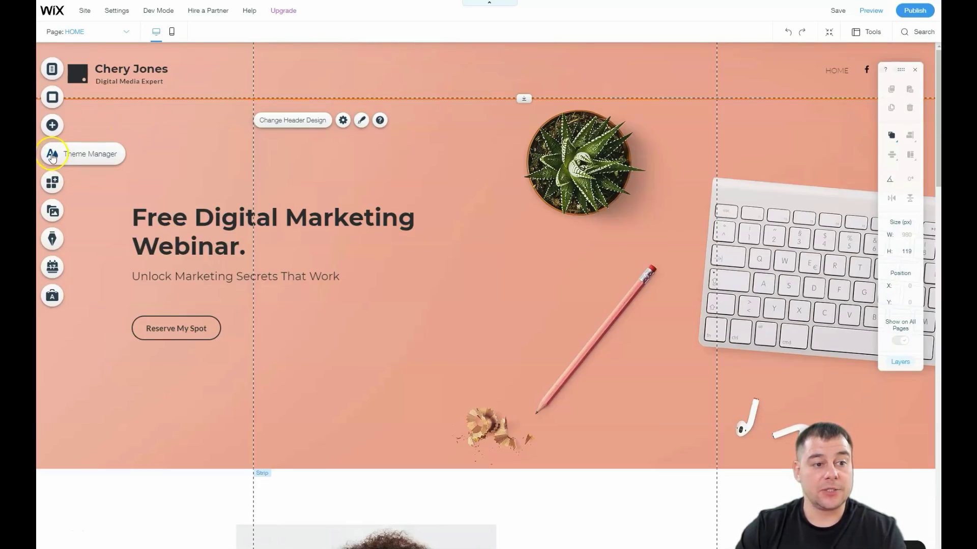
- Open the site's color theme choices and try featured themes on the HOME page, including the dark brown one with pink accents
{"action": "left_click", "coordinate": [52, 155]}
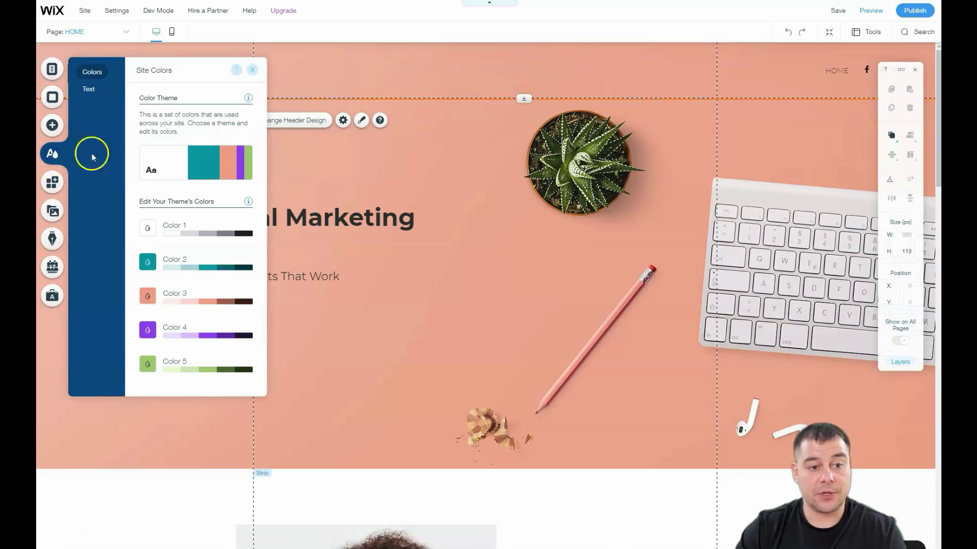
{"action": "left_click", "coordinate": [194, 163]}
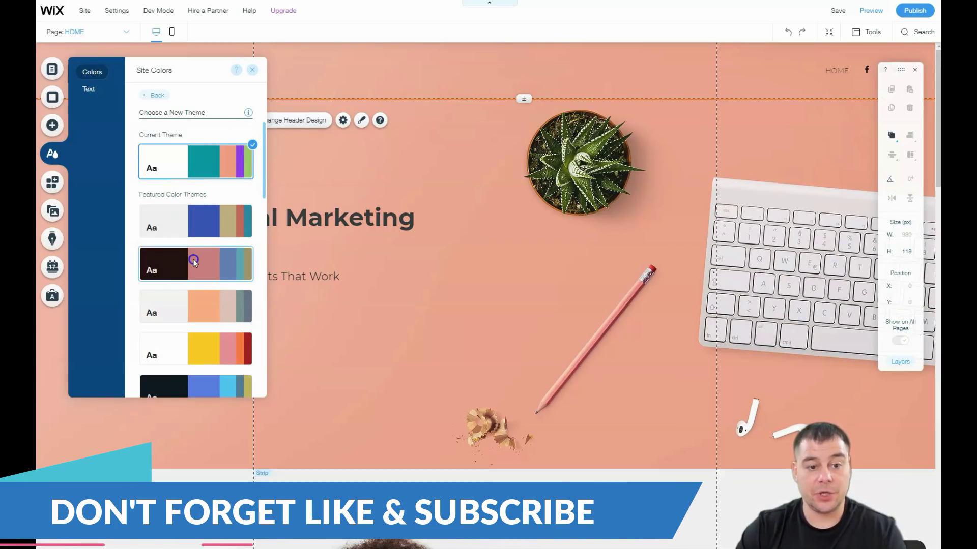
{"action": "scroll", "coordinate": [193, 260], "scroll_direction": "down", "scroll_amount": 2}
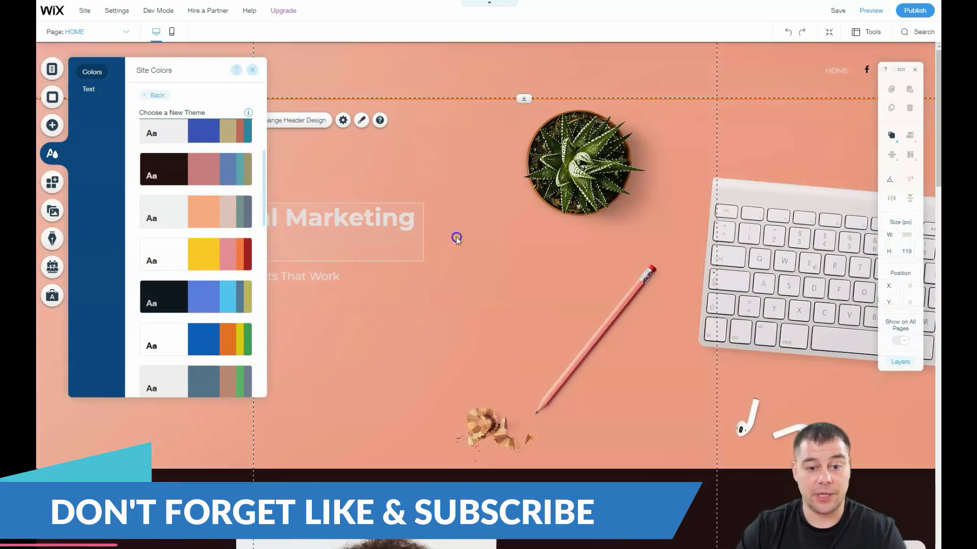
{"action": "scroll", "coordinate": [463, 290], "scroll_direction": "down", "scroll_amount": 3}
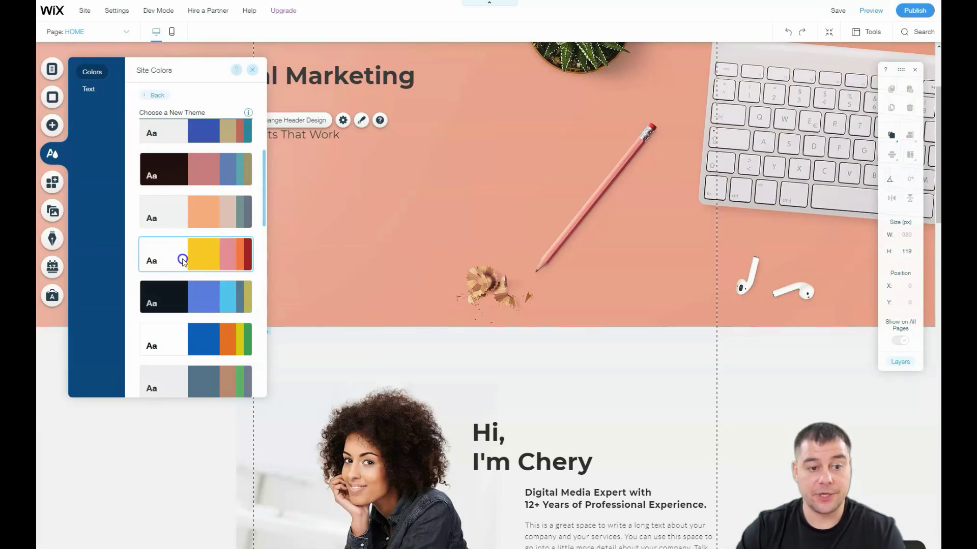
- Apply the featured black theme with blue accents to the site, close the color settings and review the whole HOME page
{"action": "left_click", "coordinate": [181, 304]}
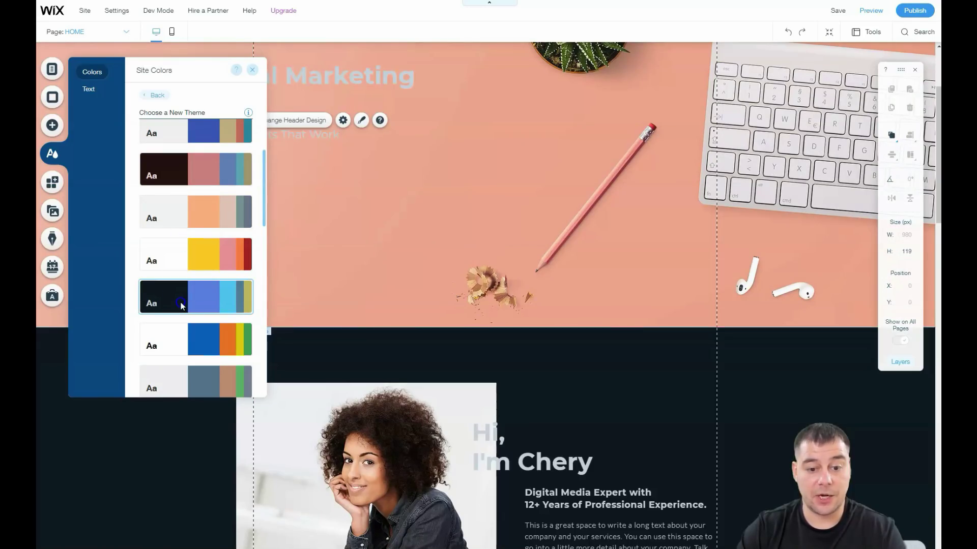
{"action": "left_click", "coordinate": [176, 341]}
{"action": "left_click", "coordinate": [178, 303]}
{"action": "left_click", "coordinate": [177, 301]}
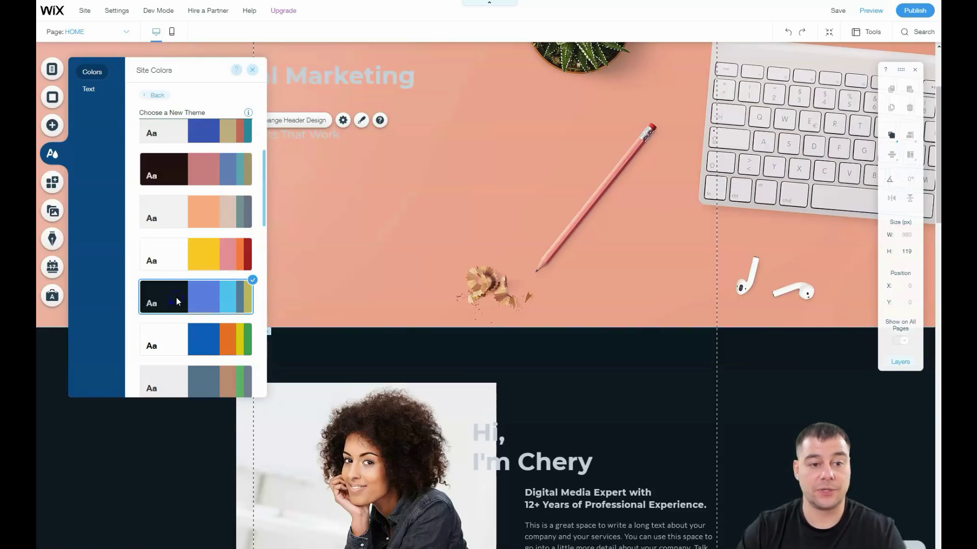
{"action": "left_click", "coordinate": [253, 69]}
{"action": "scroll", "coordinate": [514, 271], "scroll_direction": "down", "scroll_amount": 5}
{"action": "scroll", "coordinate": [514, 273], "scroll_direction": "down", "scroll_amount": 15}
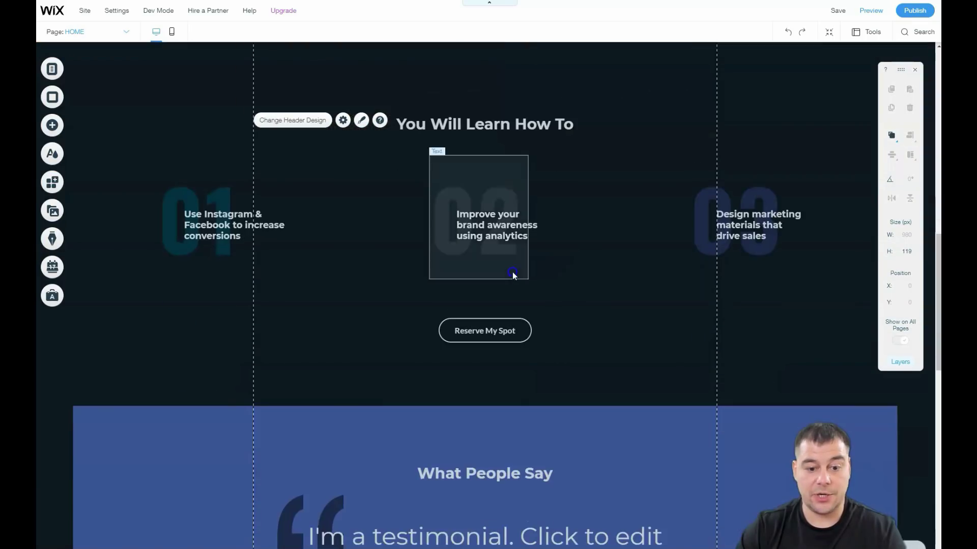
{"action": "scroll", "coordinate": [509, 270], "scroll_direction": "down", "scroll_amount": 2}
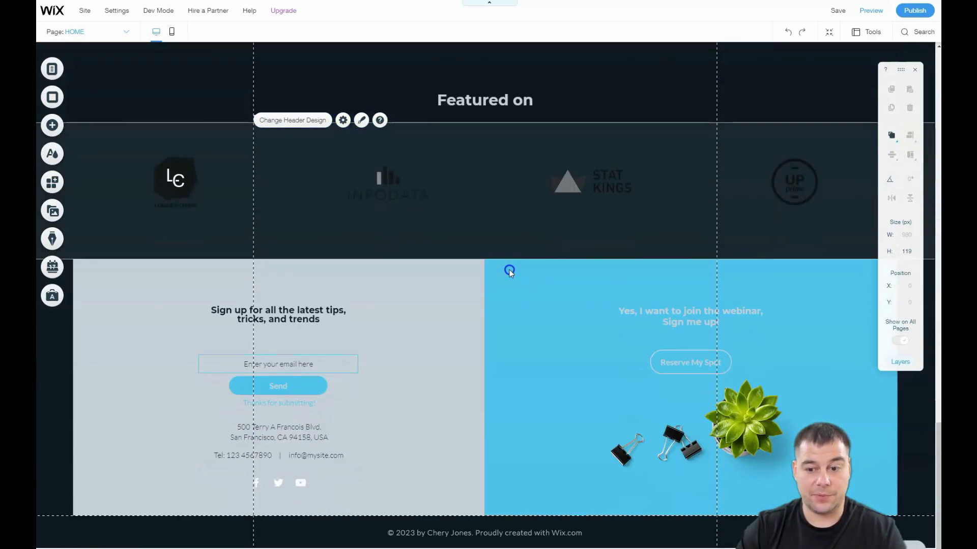
{"action": "scroll", "coordinate": [506, 269], "scroll_direction": "up", "scroll_amount": 12}
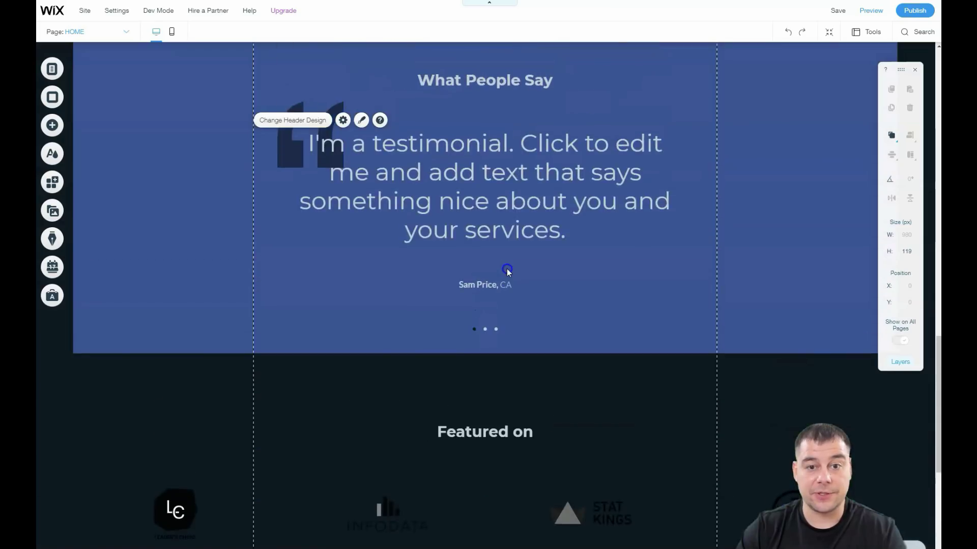
{"action": "scroll", "coordinate": [505, 269], "scroll_direction": "up", "scroll_amount": 8}
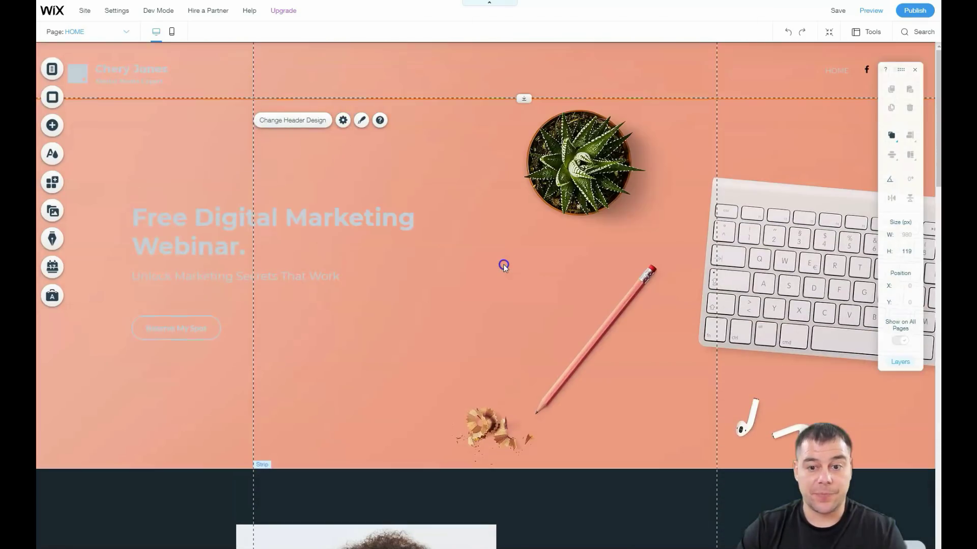
- Set the HOME page's background to the white orchid image from the selected backgrounds and check it down the page
{"action": "left_click", "coordinate": [52, 99]}
{"action": "left_click", "coordinate": [161, 120]}
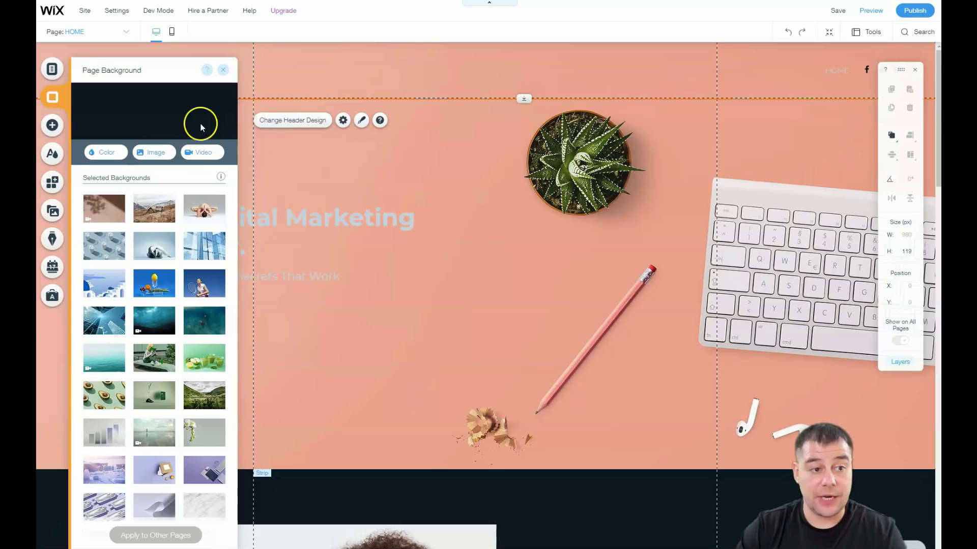
{"action": "scroll", "coordinate": [168, 274], "scroll_direction": "down", "scroll_amount": 4}
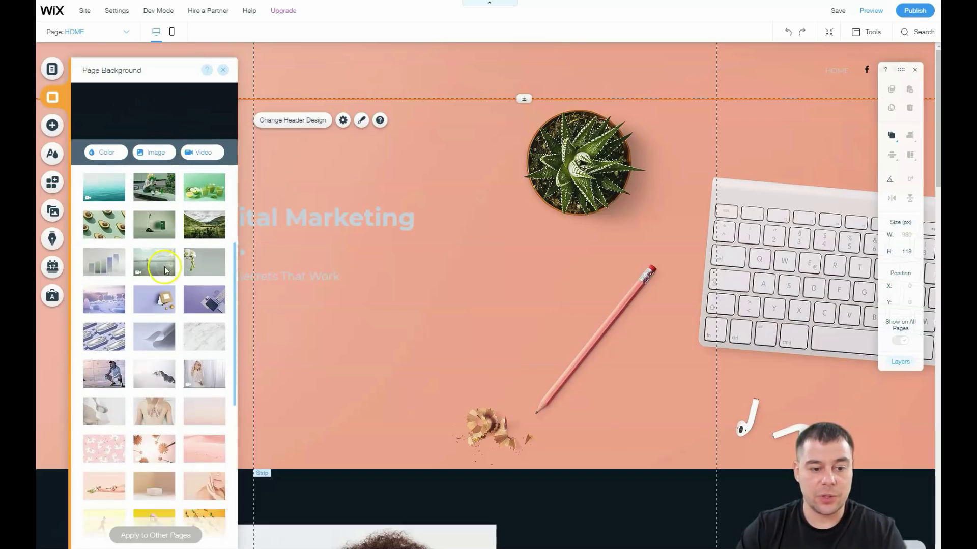
{"action": "left_click", "coordinate": [194, 248]}
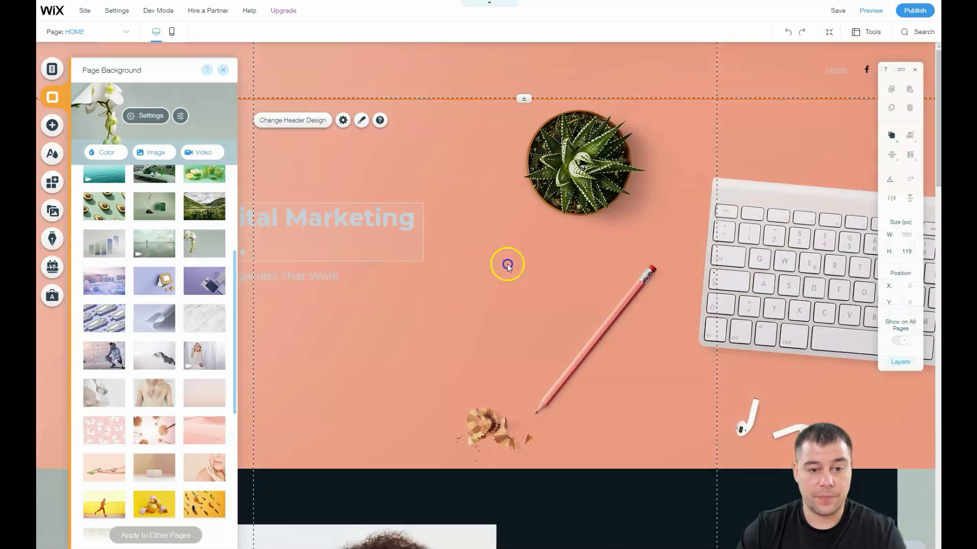
{"action": "scroll", "coordinate": [484, 255], "scroll_direction": "down", "scroll_amount": 15}
{"action": "scroll", "coordinate": [483, 254], "scroll_direction": "down", "scroll_amount": 12}
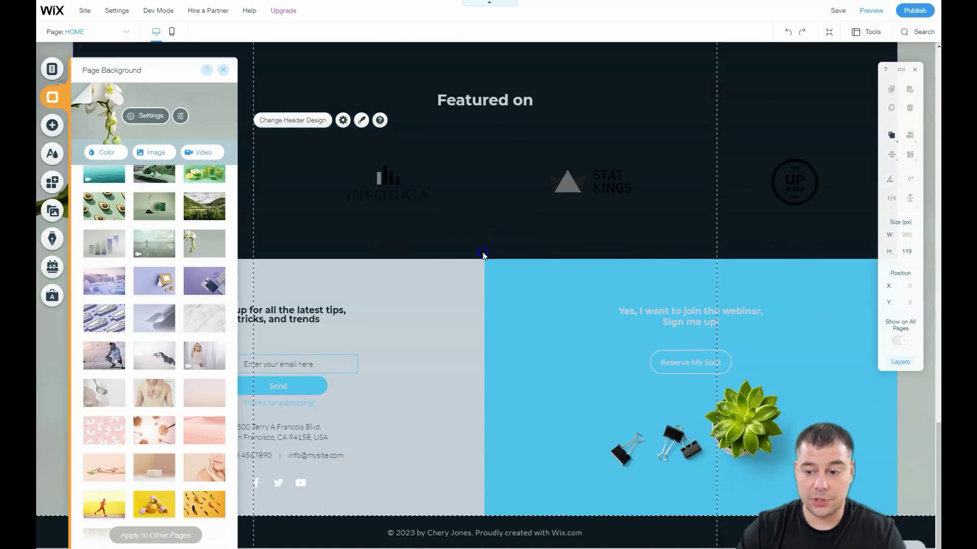
{"action": "scroll", "coordinate": [483, 255], "scroll_direction": "up", "scroll_amount": 20}
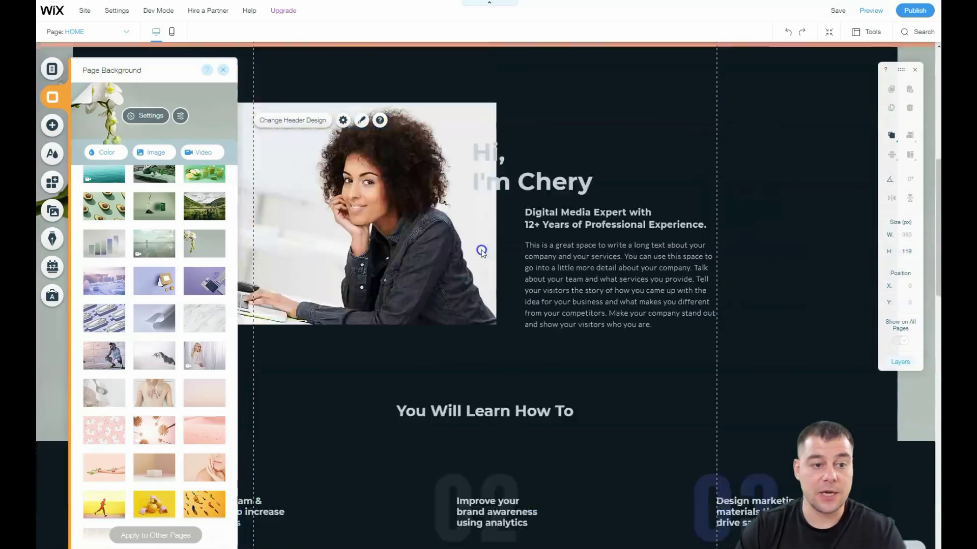
{"action": "scroll", "coordinate": [481, 253], "scroll_direction": "up", "scroll_amount": 2}
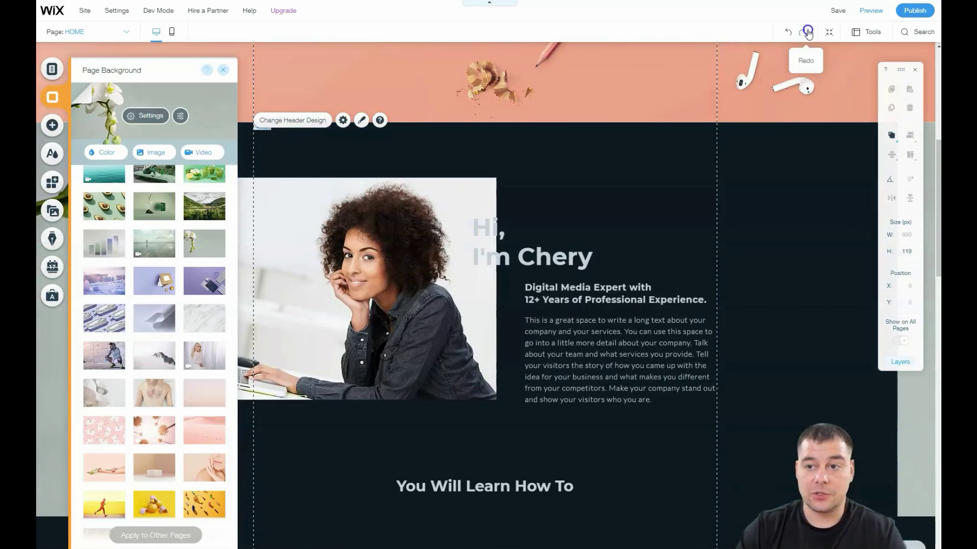
- Undo the page background change, apply the white orchid image again and close the background choices
{"action": "left_click", "coordinate": [787, 32]}
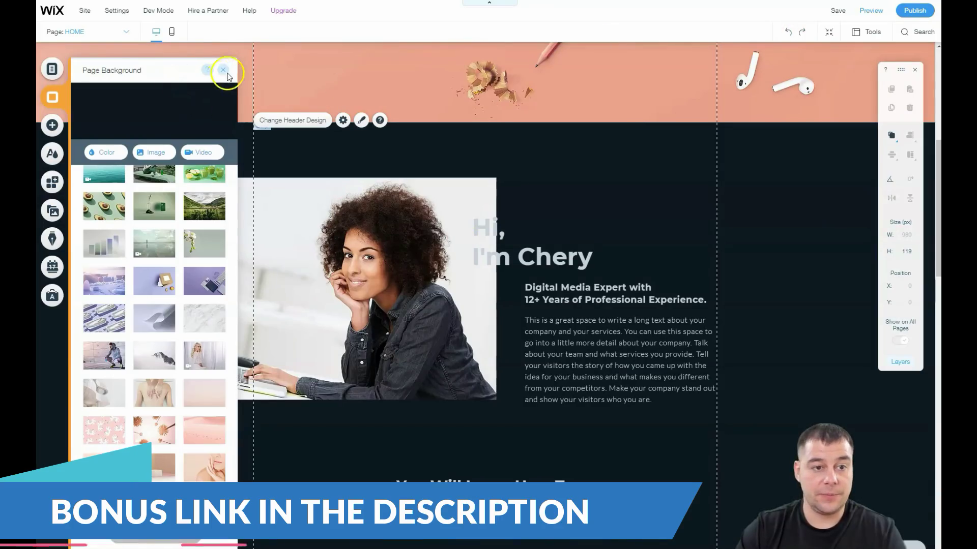
{"action": "left_click", "coordinate": [200, 244]}
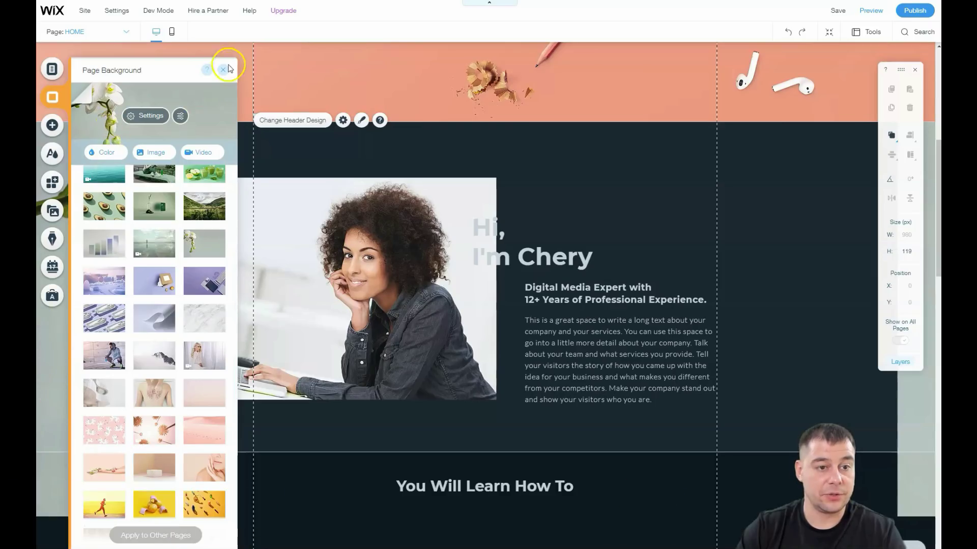
{"action": "left_click", "coordinate": [226, 69]}
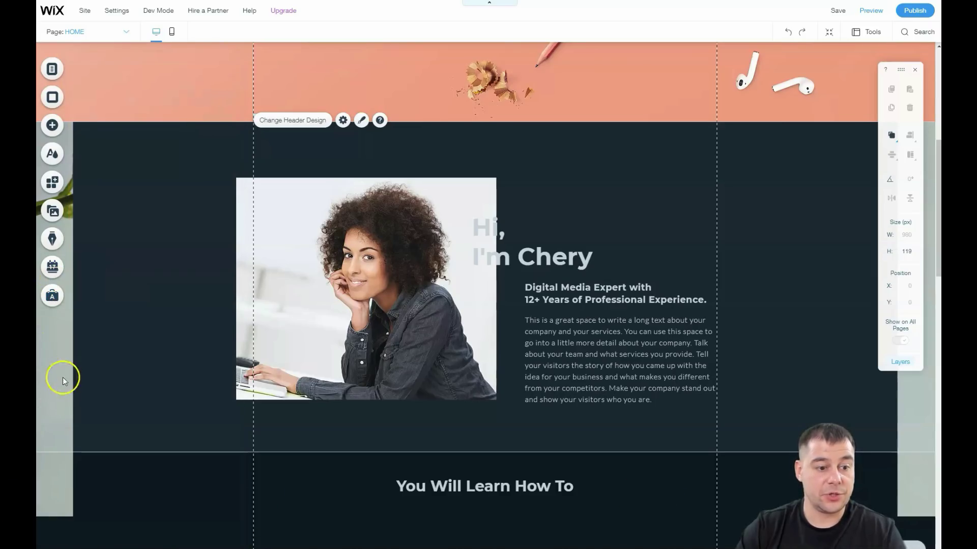
- Examine how the page background shows beside the HOME page's sections
{"action": "scroll", "coordinate": [57, 379], "scroll_direction": "up", "scroll_amount": 3}
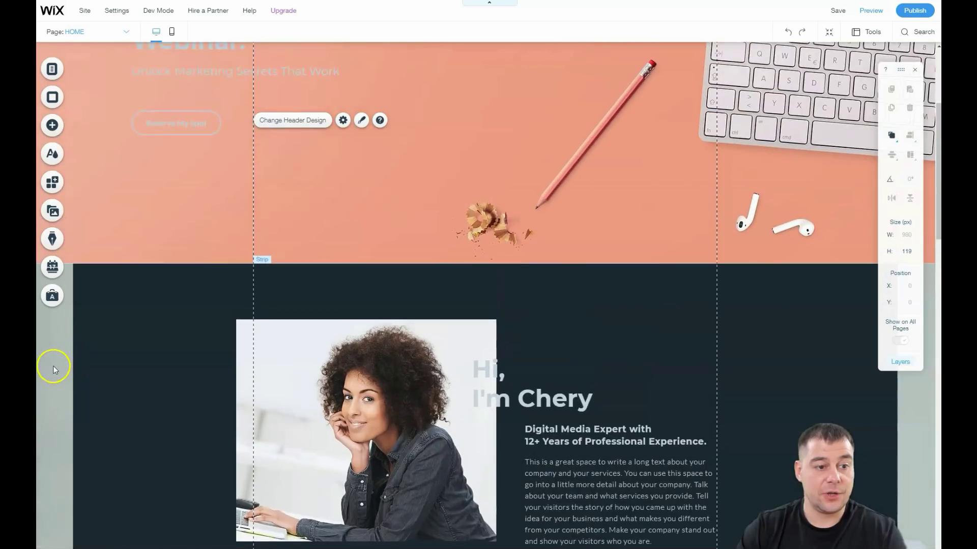
{"action": "scroll", "coordinate": [53, 365], "scroll_direction": "down", "scroll_amount": 5}
{"action": "scroll", "coordinate": [53, 346], "scroll_direction": "down", "scroll_amount": 2}
{"action": "scroll", "coordinate": [54, 352], "scroll_direction": "up", "scroll_amount": 2}
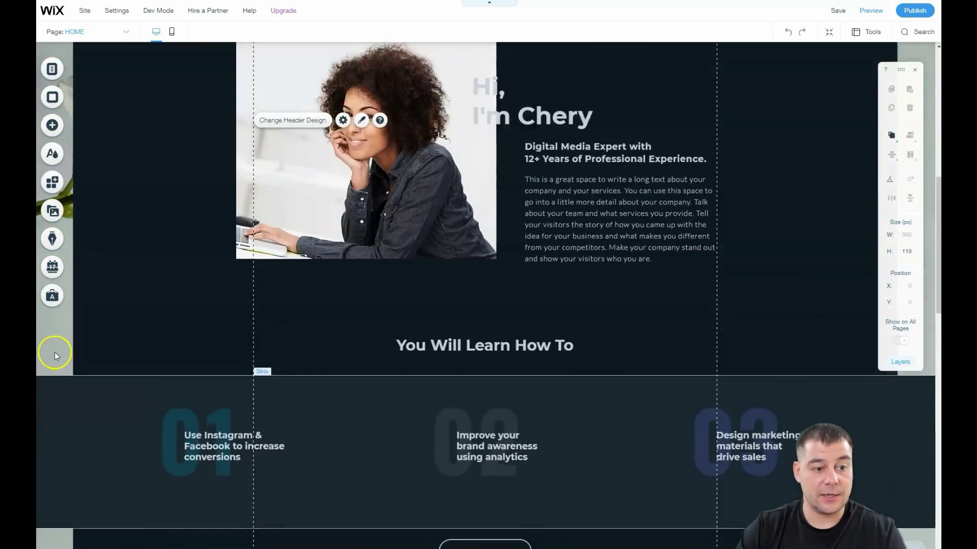
{"action": "scroll", "coordinate": [55, 349], "scroll_direction": "down", "scroll_amount": 5}
{"action": "scroll", "coordinate": [55, 349], "scroll_direction": "down", "scroll_amount": 4}
{"action": "scroll", "coordinate": [55, 348], "scroll_direction": "up", "scroll_amount": 10}
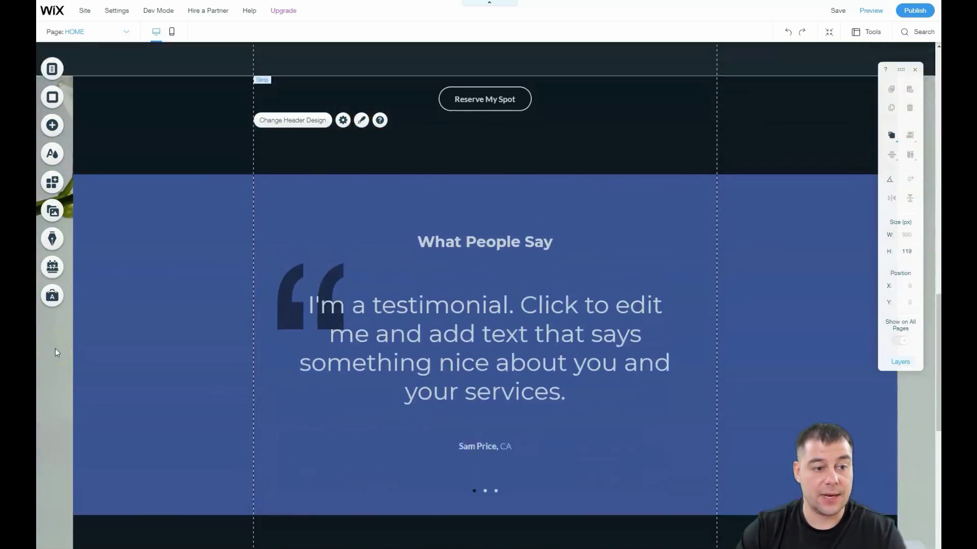
{"action": "scroll", "coordinate": [56, 342], "scroll_direction": "up", "scroll_amount": 2}
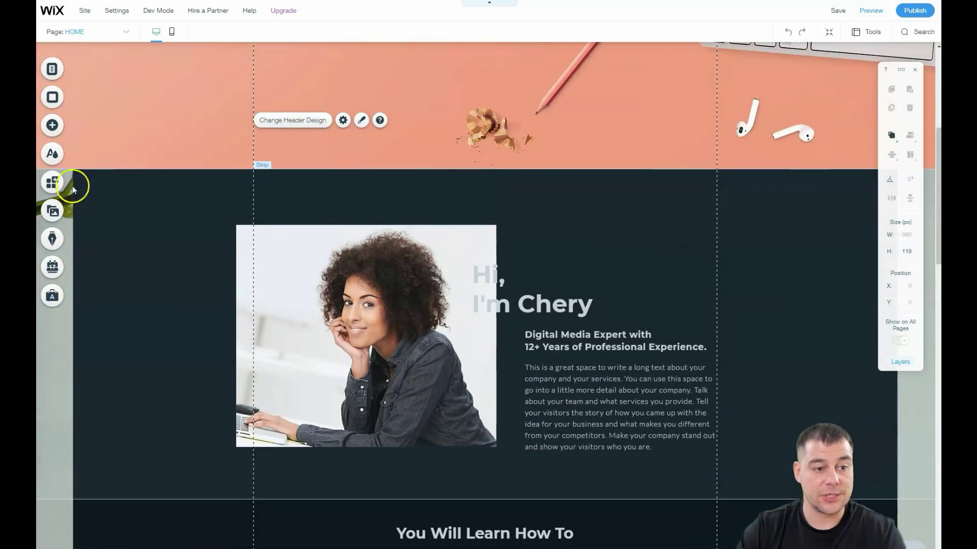
{"action": "scroll", "coordinate": [127, 237], "scroll_direction": "up", "scroll_amount": 6}
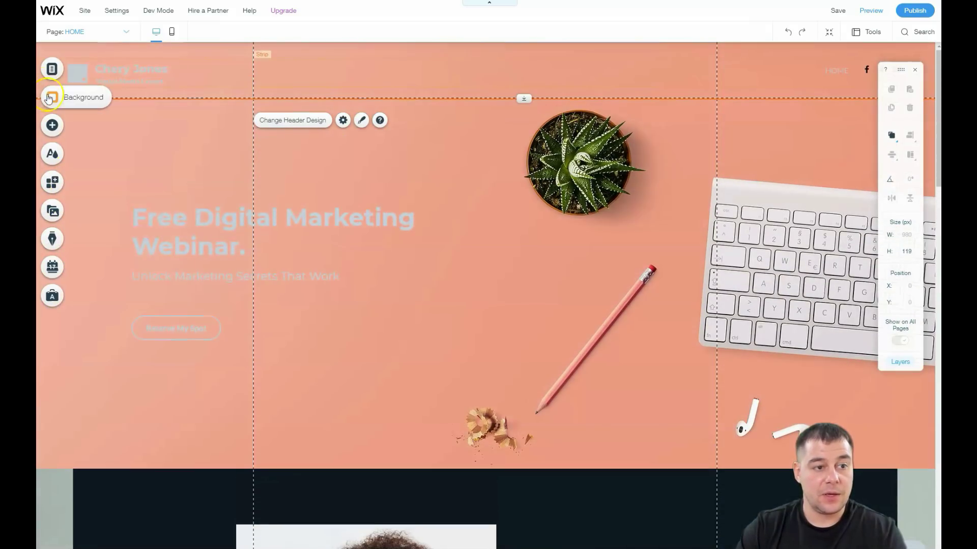
- Reopen the page background choices, undo the orchid background image and close them
{"action": "left_click", "coordinate": [53, 100]}
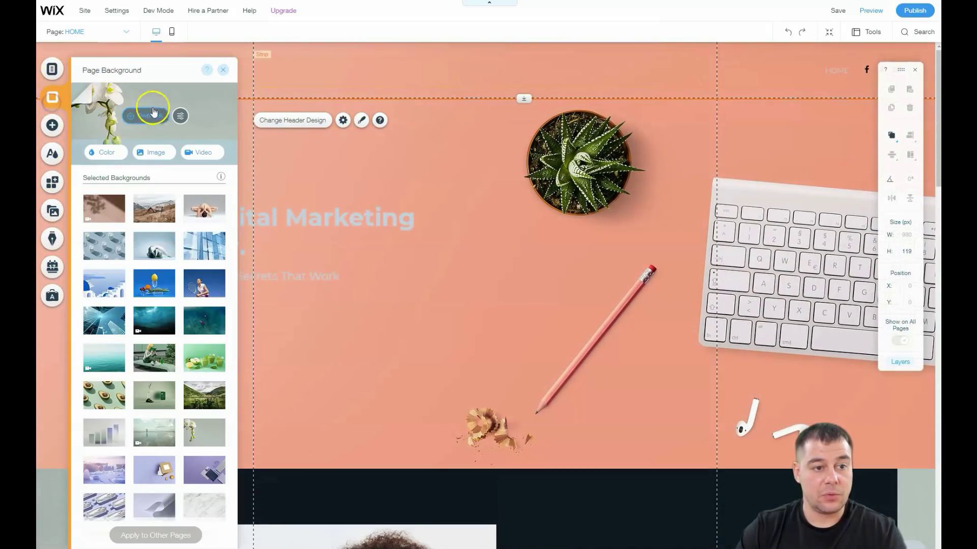
{"action": "left_click", "coordinate": [789, 34]}
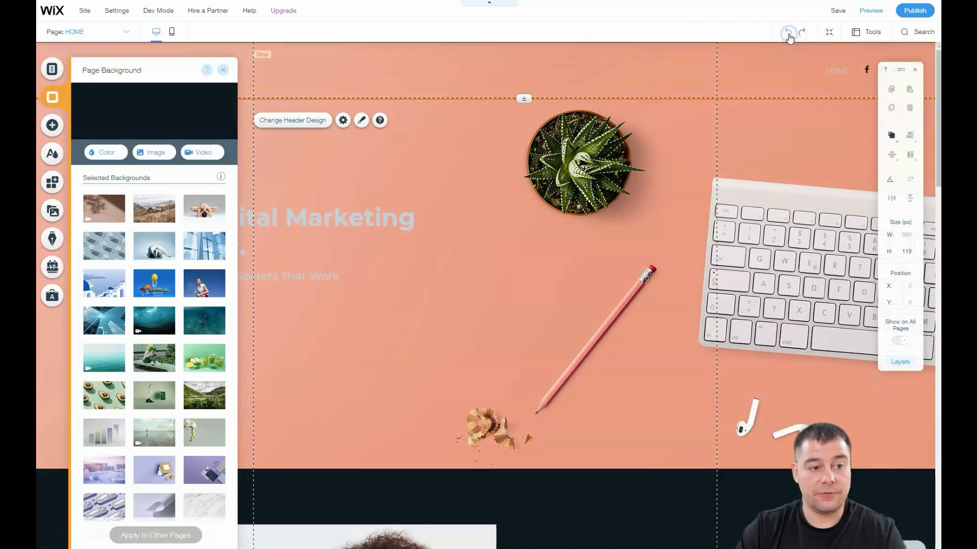
{"action": "left_click", "coordinate": [224, 71]}
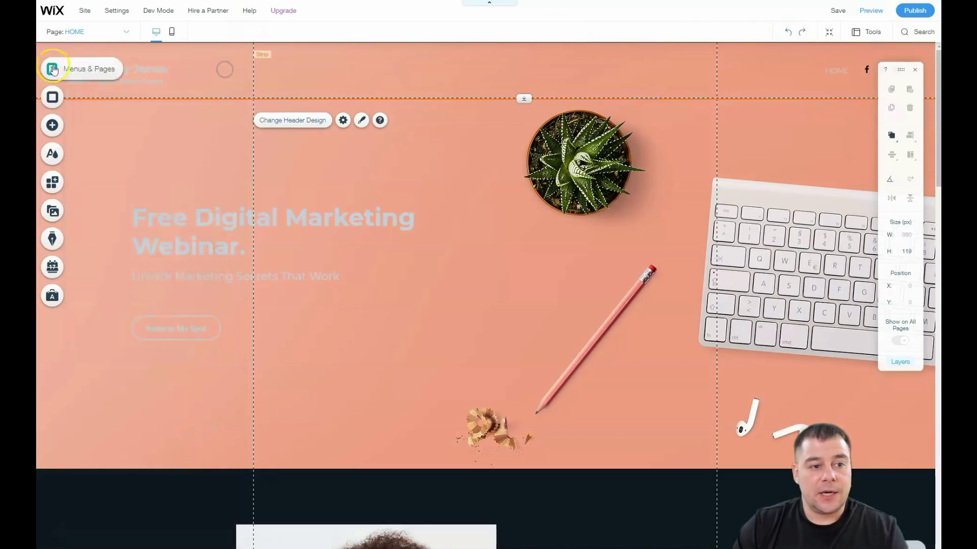
- Browse the strip designs that can be added, covering the About, Contact, Welcome, Services, Team and Testimonials categories
{"action": "left_click", "coordinate": [52, 127]}
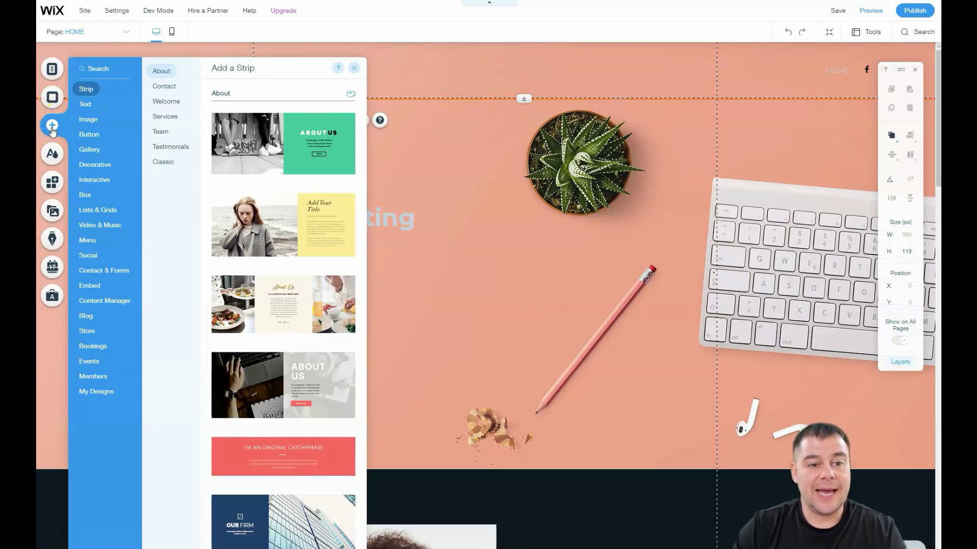
{"action": "left_click", "coordinate": [88, 119]}
{"action": "left_click", "coordinate": [173, 85]}
{"action": "left_click", "coordinate": [87, 89]}
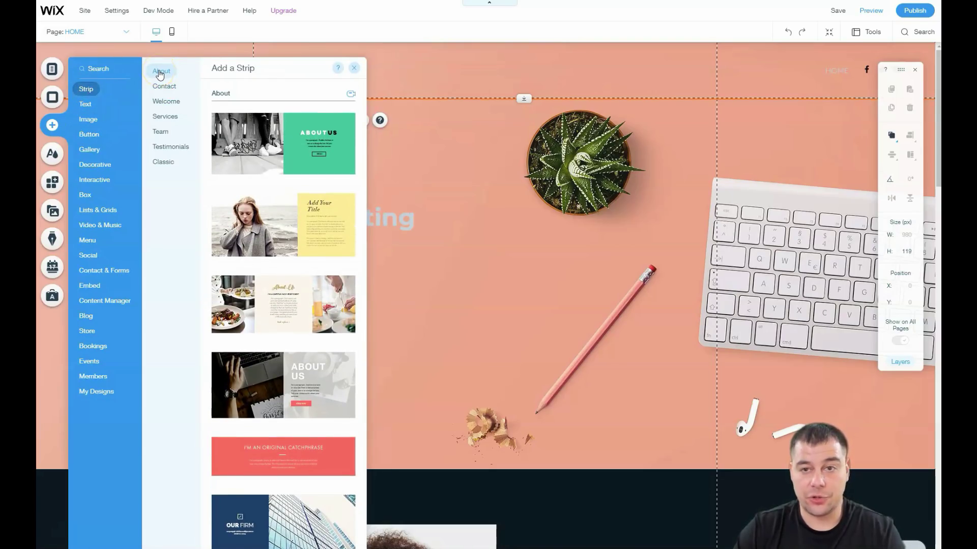
{"action": "left_click", "coordinate": [163, 86]}
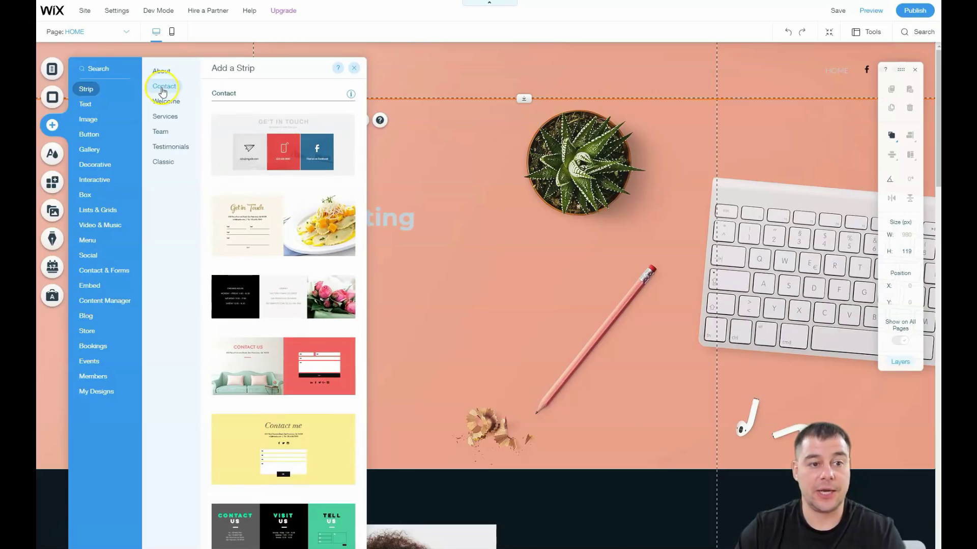
{"action": "left_click", "coordinate": [163, 104]}
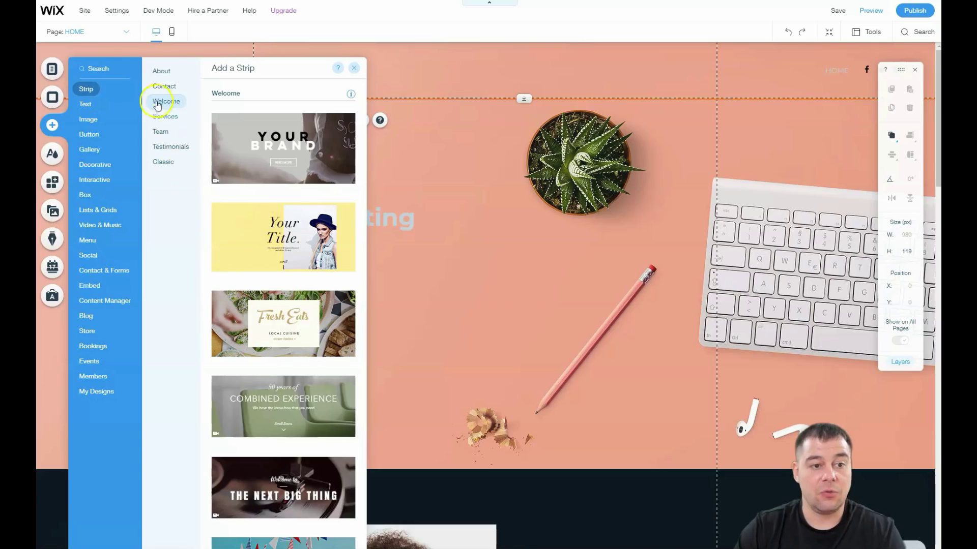
{"action": "left_click", "coordinate": [163, 118]}
{"action": "left_click", "coordinate": [160, 132]}
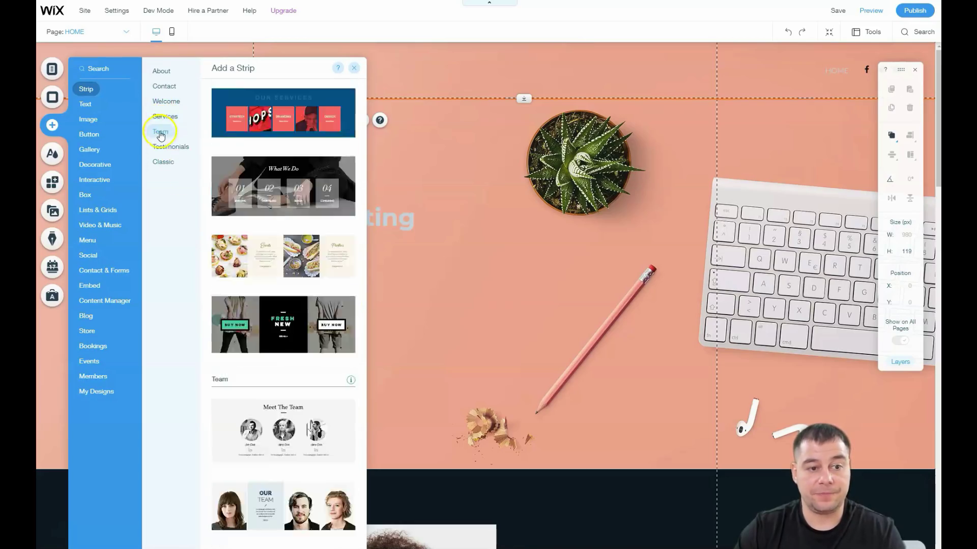
{"action": "left_click", "coordinate": [162, 146]}
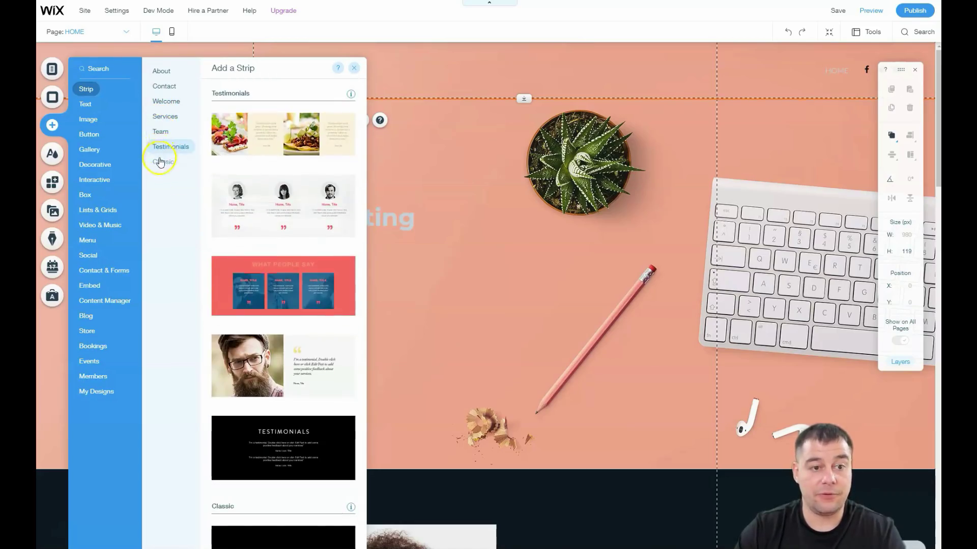
- Add the plain black strip from the Classic designs below the sign-up section of the HOME page
{"action": "left_click", "coordinate": [162, 161]}
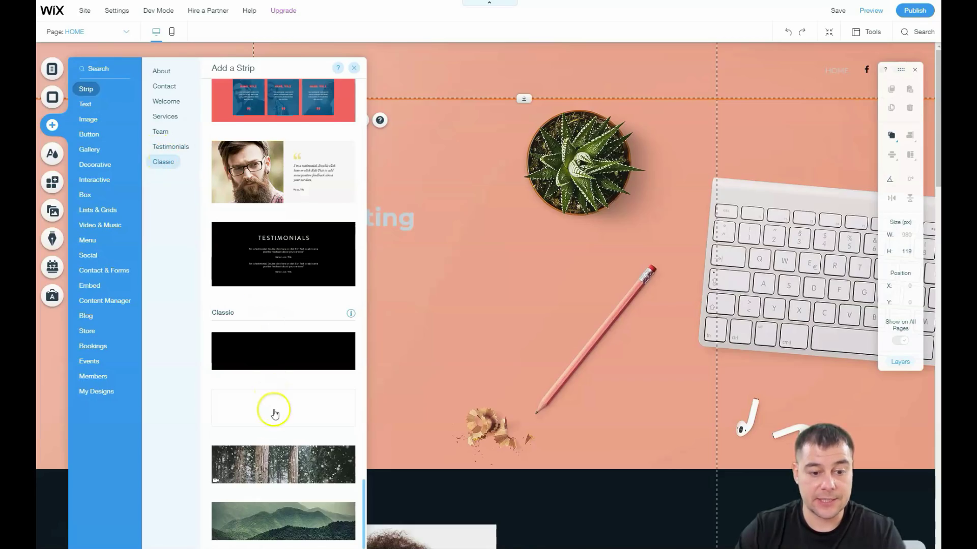
{"action": "left_click", "coordinate": [272, 363]}
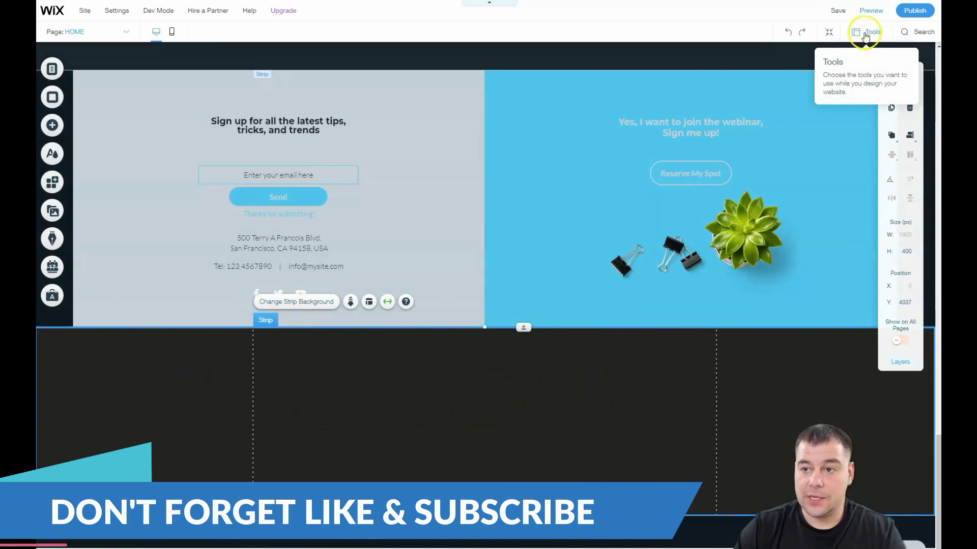
- Switch to Zoom Out mode and move the black strip up one place, above the sign-up section
{"action": "left_click", "coordinate": [829, 32]}
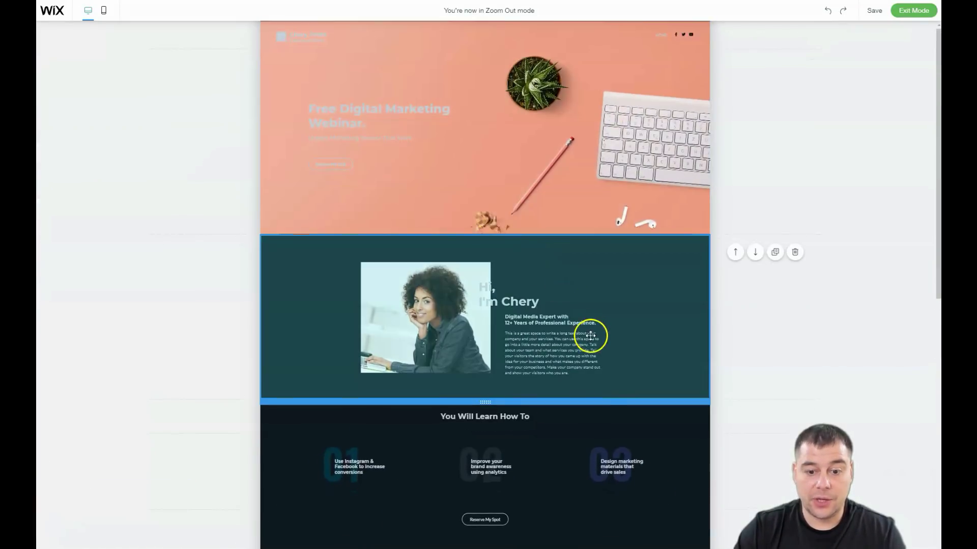
{"action": "scroll", "coordinate": [590, 334], "scroll_direction": "down", "scroll_amount": 8}
{"action": "left_click", "coordinate": [593, 458]}
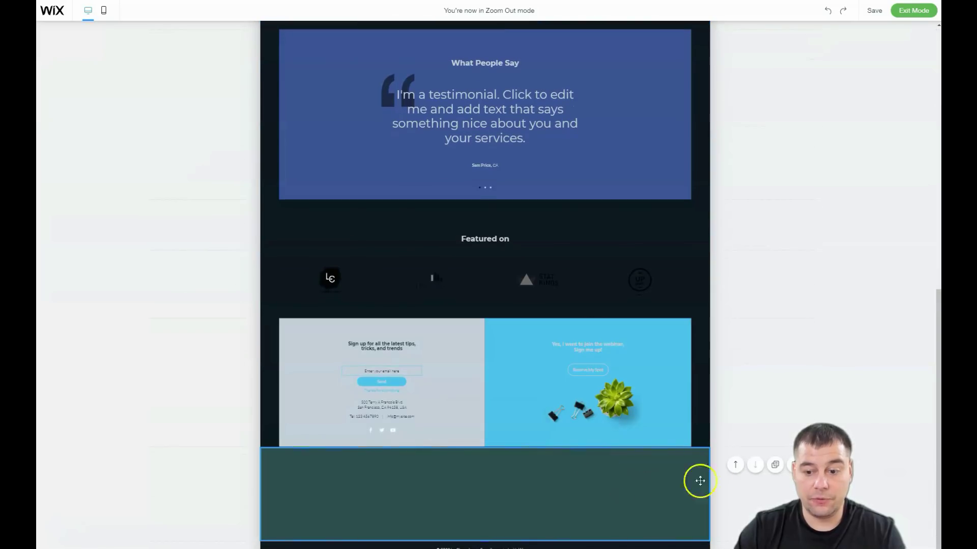
{"action": "left_click", "coordinate": [735, 465]}
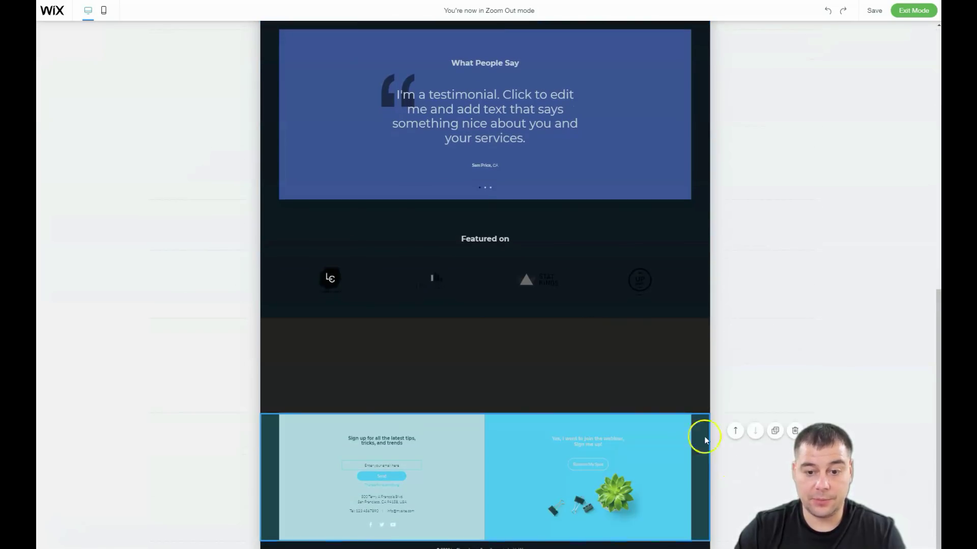
- Shift the sign-up section down to leave a gap beneath the black strip
{"action": "left_click_drag", "start_coordinate": [484, 413], "coordinate": [483, 454]}
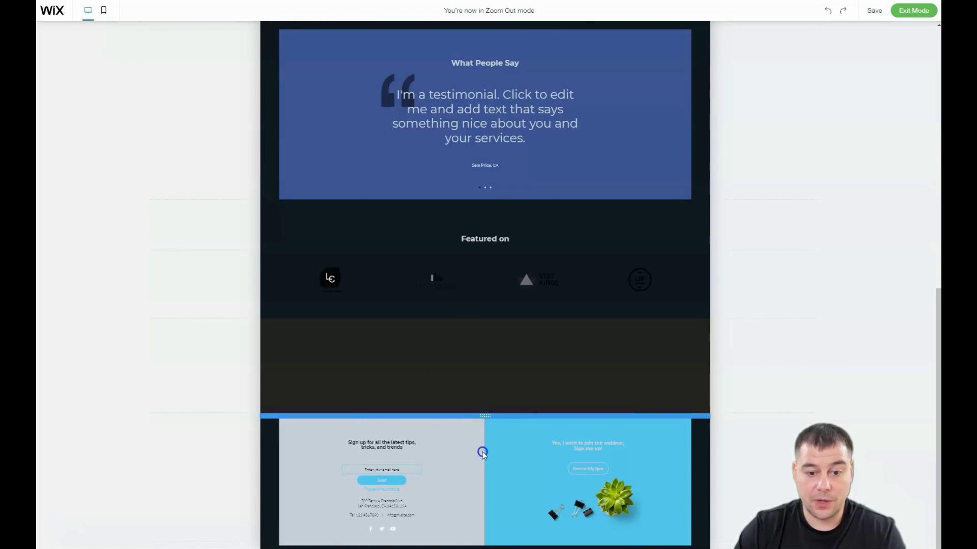
{"action": "left_click", "coordinate": [481, 397]}
{"action": "mouse_move", "coordinate": [481, 397]}
{"action": "left_mouse_down"}
{"action": "mouse_move", "coordinate": [481, 416]}
{"action": "mouse_move", "coordinate": [481, 407]}
{"action": "left_mouse_up"}
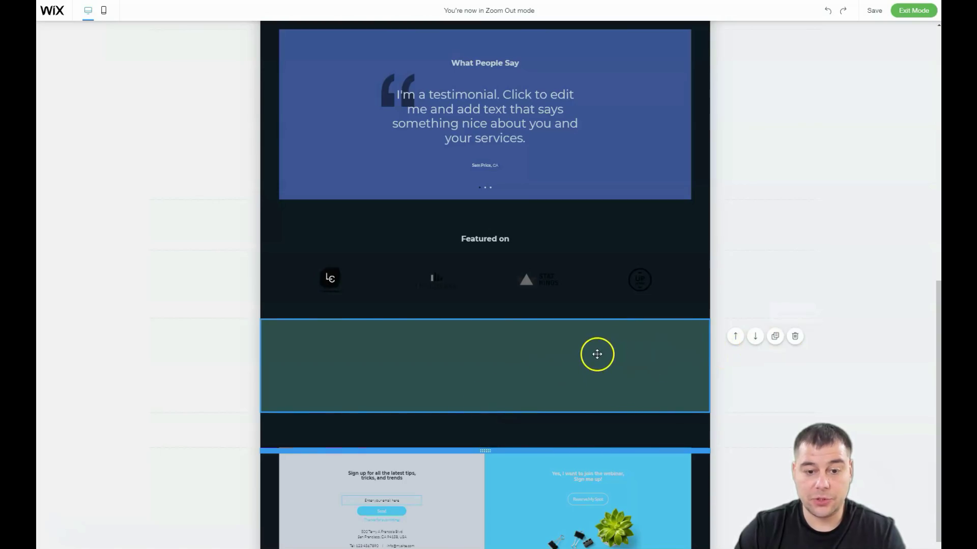
- Delete the strip of logos under the "Featured on" heading and leave Zoom Out mode
{"action": "scroll", "coordinate": [595, 336], "scroll_direction": "up", "scroll_amount": 1}
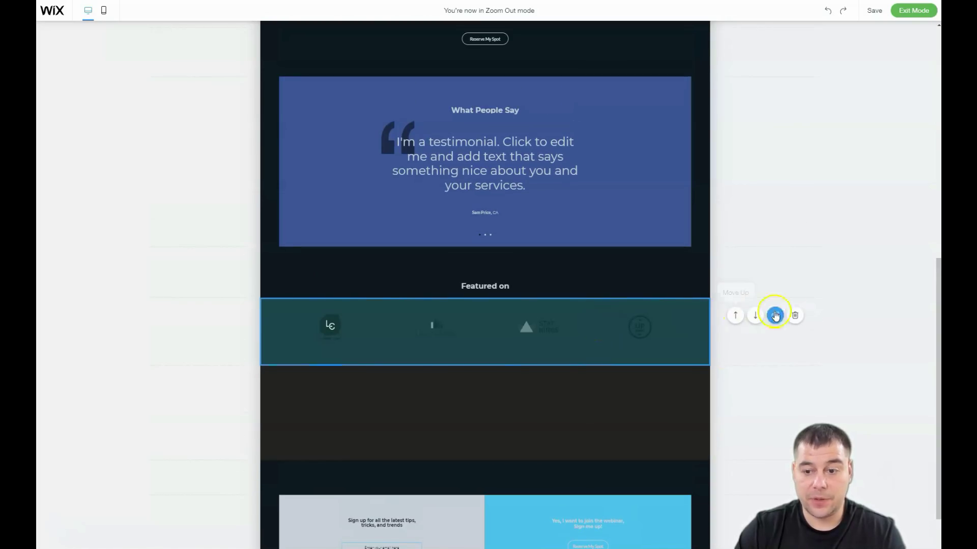
{"action": "left_click", "coordinate": [796, 316]}
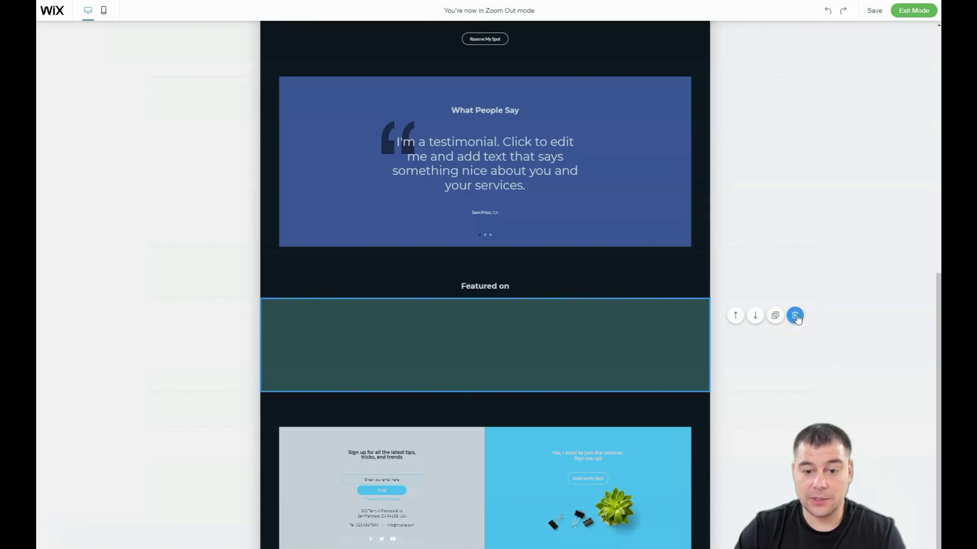
{"action": "left_click", "coordinate": [898, 11]}
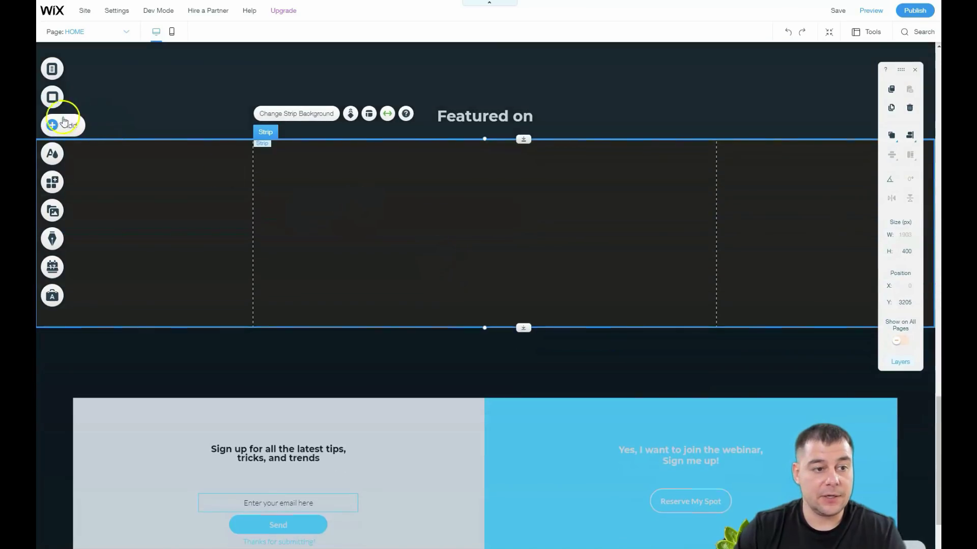
- Add an italic, underlined "HUGE TITLE" text in the upper-left corner of the black strip's content area
{"action": "left_click", "coordinate": [53, 126]}
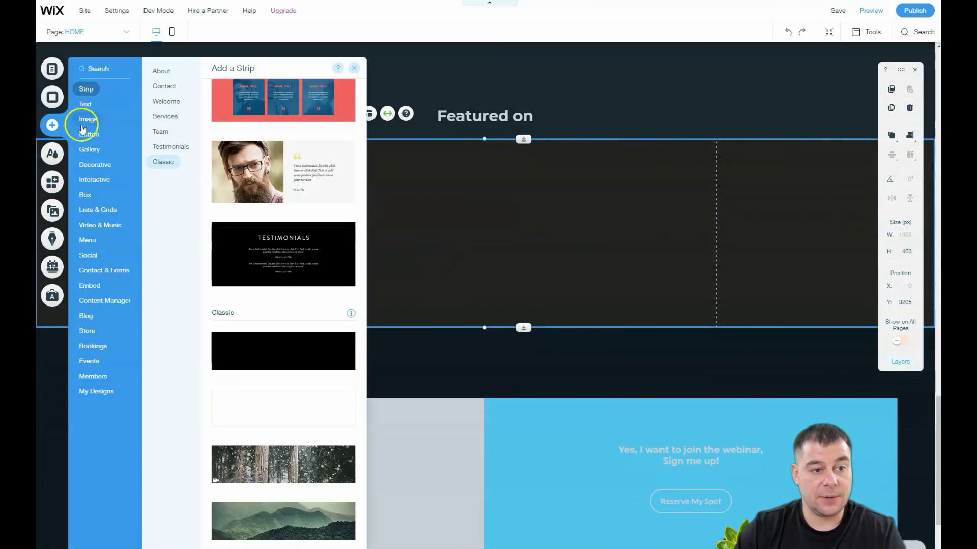
{"action": "left_click", "coordinate": [85, 105]}
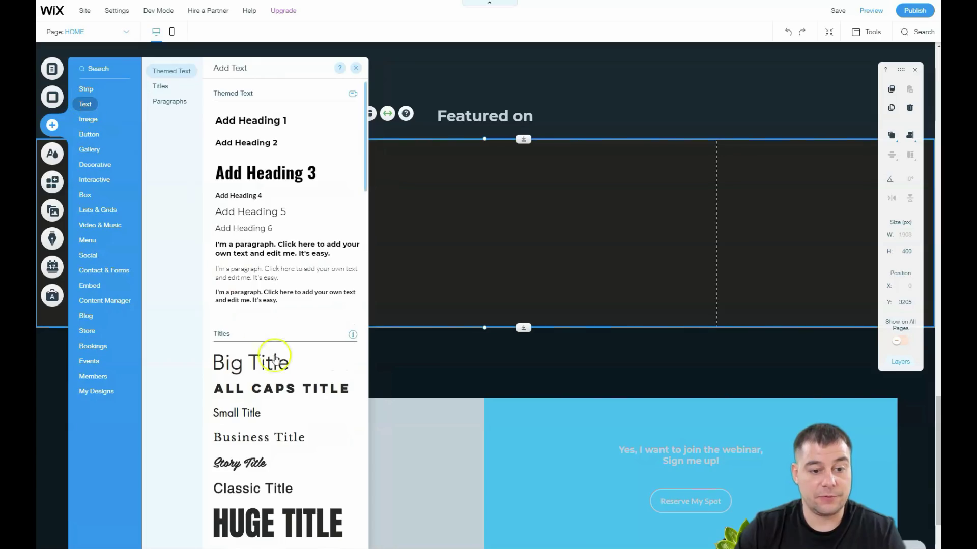
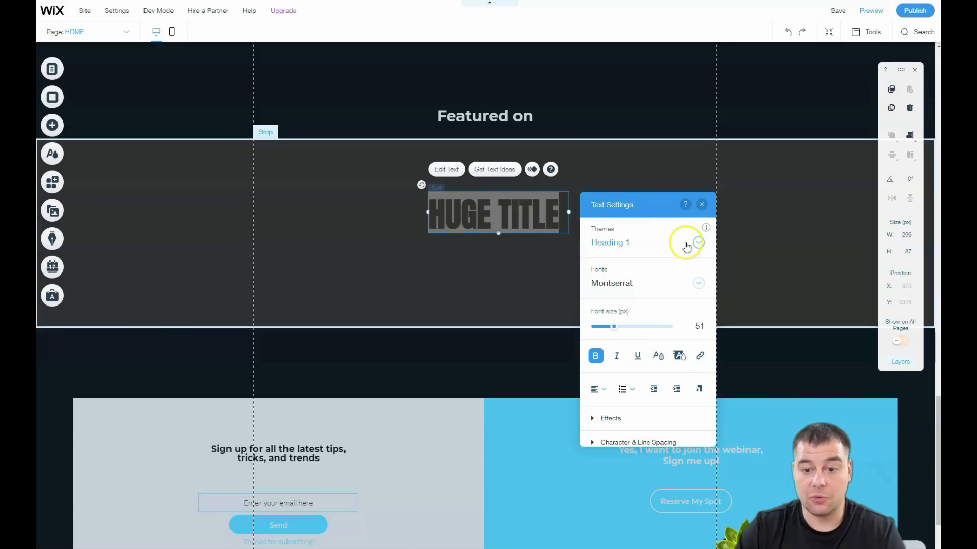
{"action": "left_click", "coordinate": [615, 356]}
{"action": "left_click", "coordinate": [637, 357]}
{"action": "left_click", "coordinate": [360, 249]}
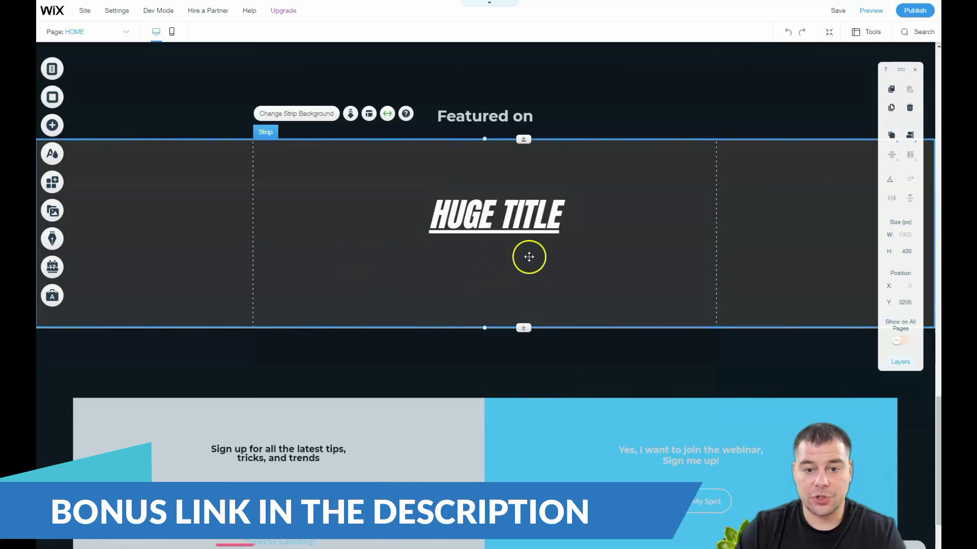
{"action": "left_click_drag", "start_coordinate": [500, 220], "coordinate": [320, 171]}
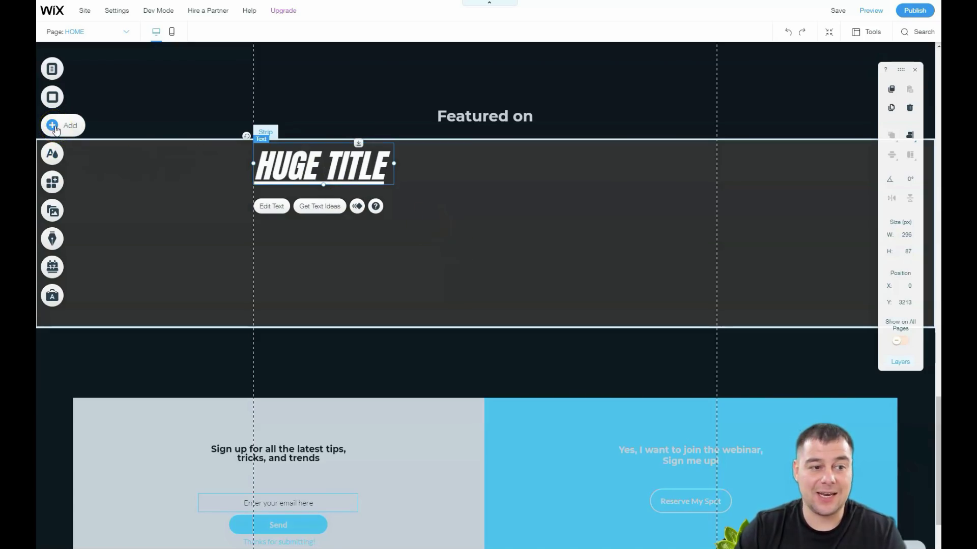
- Browse the image options that can be added, including the collections, the Facebook and other upload sources, and the related apps
{"action": "left_click", "coordinate": [53, 126]}
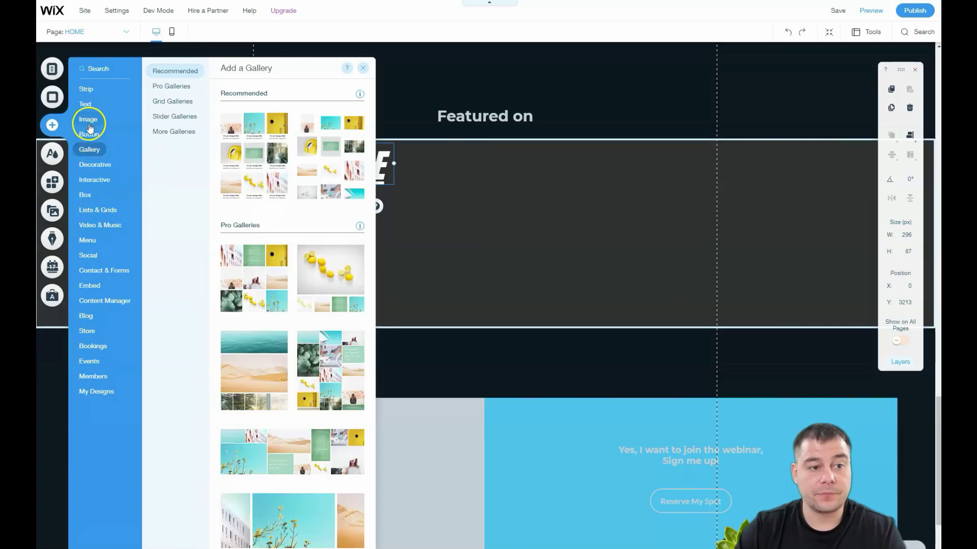
{"action": "left_click", "coordinate": [88, 122]}
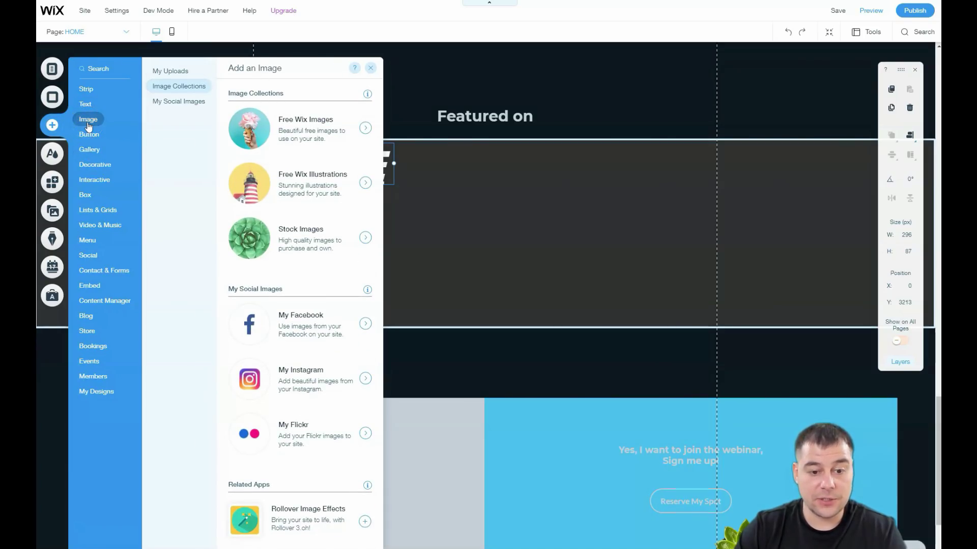
{"action": "left_click", "coordinate": [284, 334]}
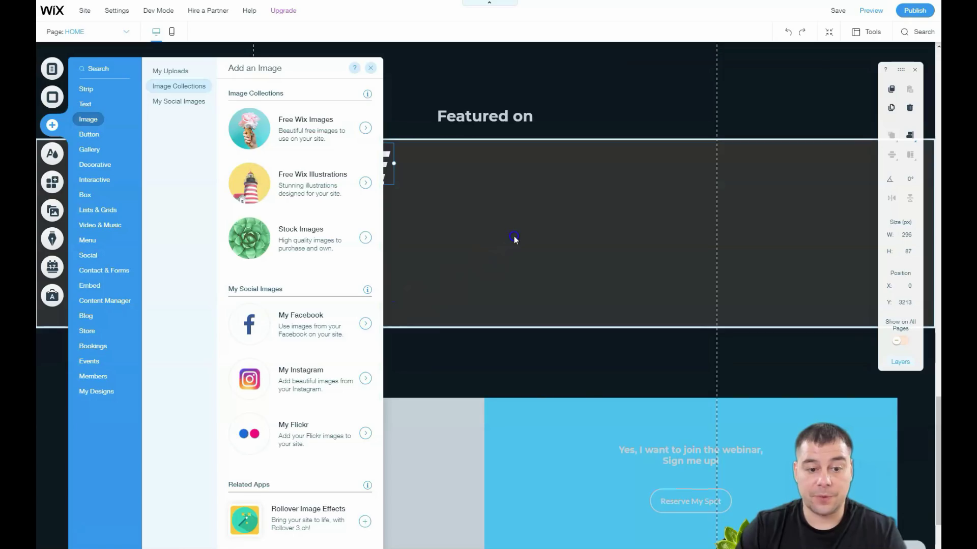
{"action": "left_click", "coordinate": [364, 328]}
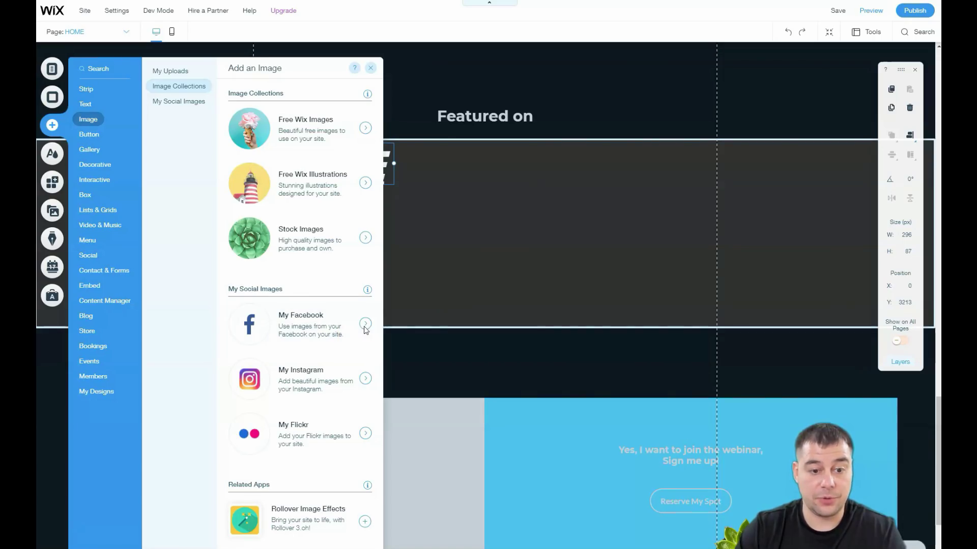
{"action": "left_click", "coordinate": [313, 320]}
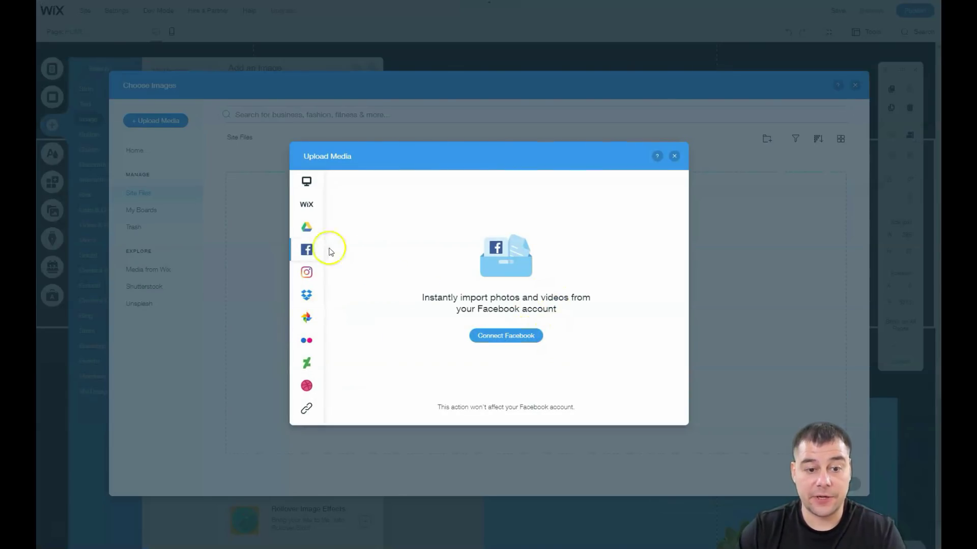
{"action": "mouse_move", "coordinate": [305, 272]}
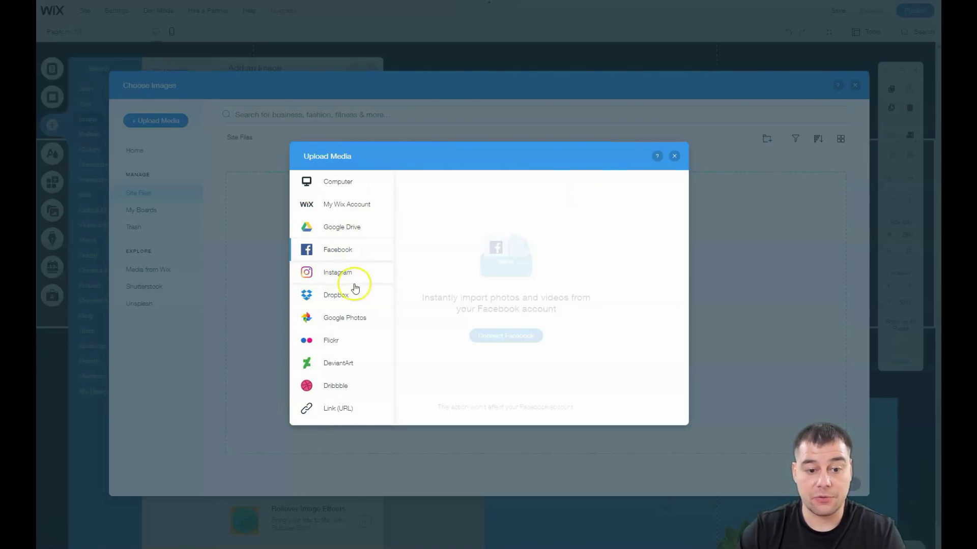
{"action": "left_click", "coordinate": [674, 155]}
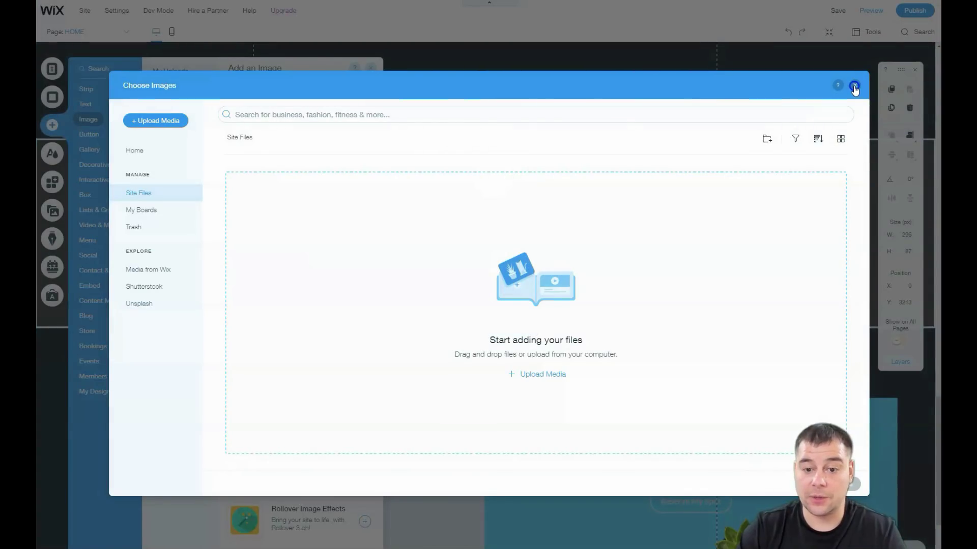
{"action": "left_click", "coordinate": [854, 86]}
{"action": "scroll", "coordinate": [284, 322], "scroll_direction": "down", "scroll_amount": 5}
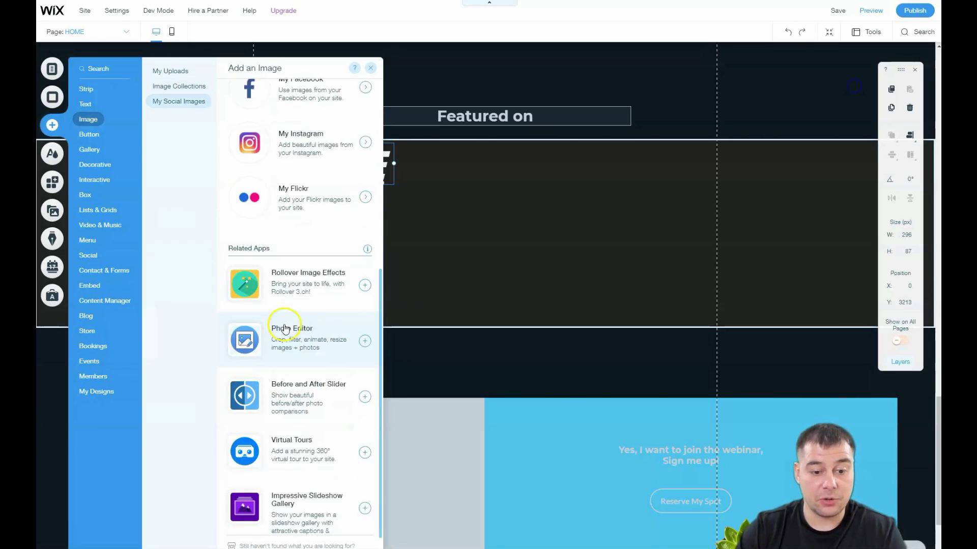
- Add the light grey themed button to the black strip beside the title and enlarge it to about 561 by 276 px
{"action": "left_click", "coordinate": [90, 136]}
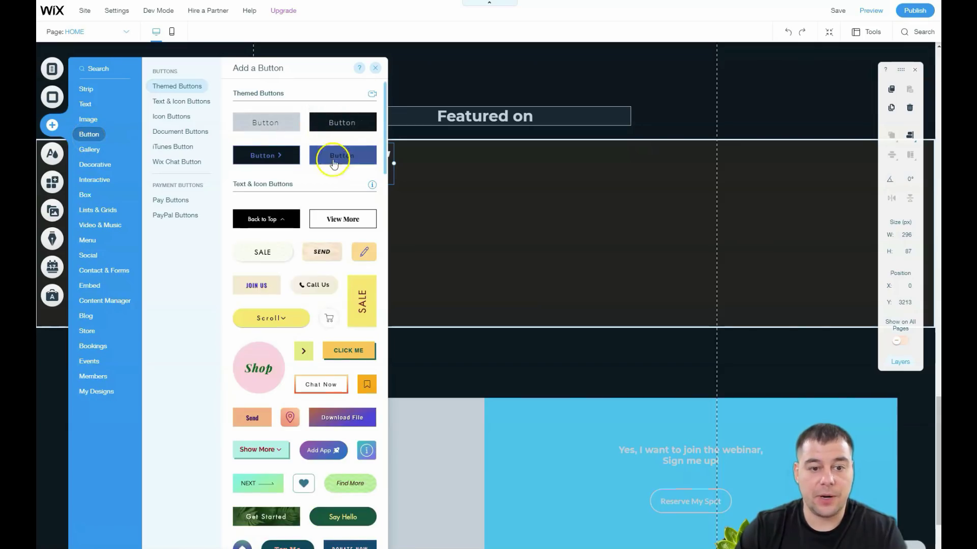
{"action": "left_click_drag", "start_coordinate": [261, 120], "coordinate": [364, 289]}
{"action": "left_click_drag", "start_coordinate": [564, 200], "coordinate": [632, 156]}
{"action": "left_click_drag", "start_coordinate": [556, 233], "coordinate": [616, 245]}
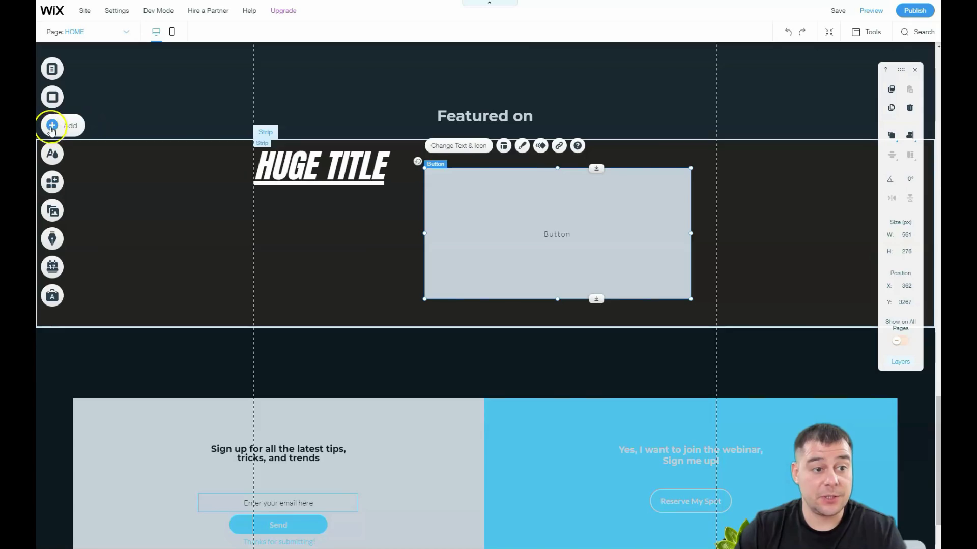
- Add the plain white strip from the Classic designs between the black strip and the sign-up section
{"action": "left_click", "coordinate": [51, 125]}
{"action": "left_click", "coordinate": [171, 200]}
{"action": "left_click", "coordinate": [173, 85]}
{"action": "left_click", "coordinate": [95, 87]}
{"action": "left_click", "coordinate": [163, 172]}
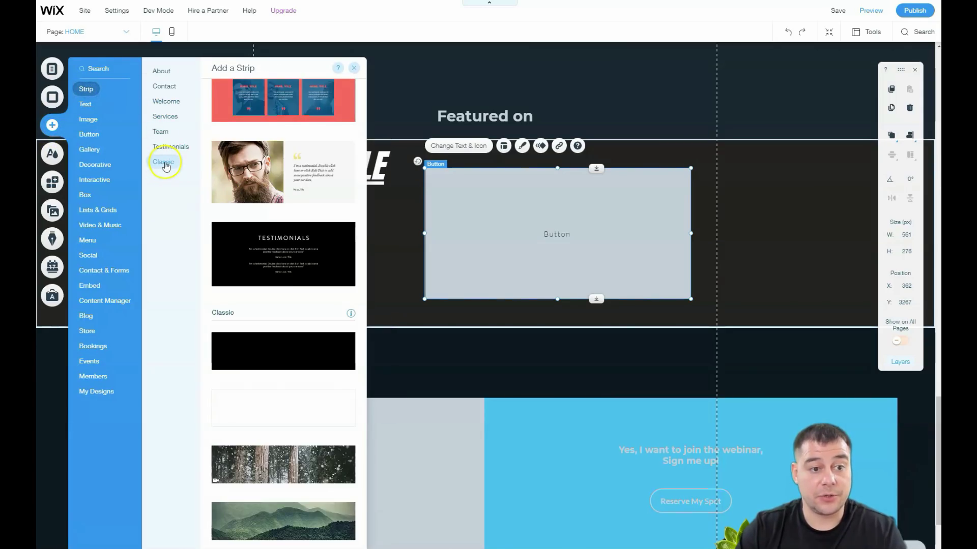
{"action": "left_click_drag", "start_coordinate": [252, 418], "coordinate": [572, 371]}
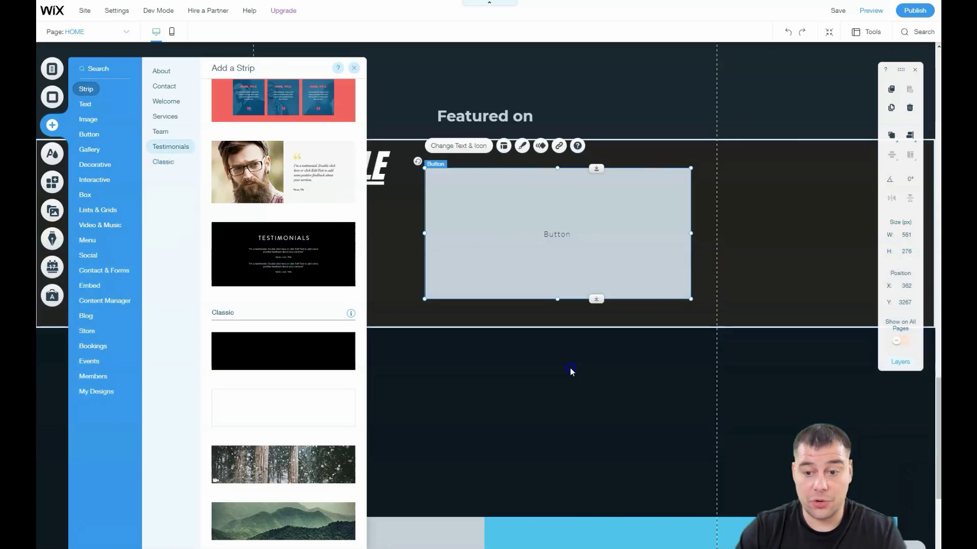
- Add the first Contact form design, with the black-outlined fields, to the white strip
{"action": "left_click", "coordinate": [52, 125]}
{"action": "left_click", "coordinate": [86, 195]}
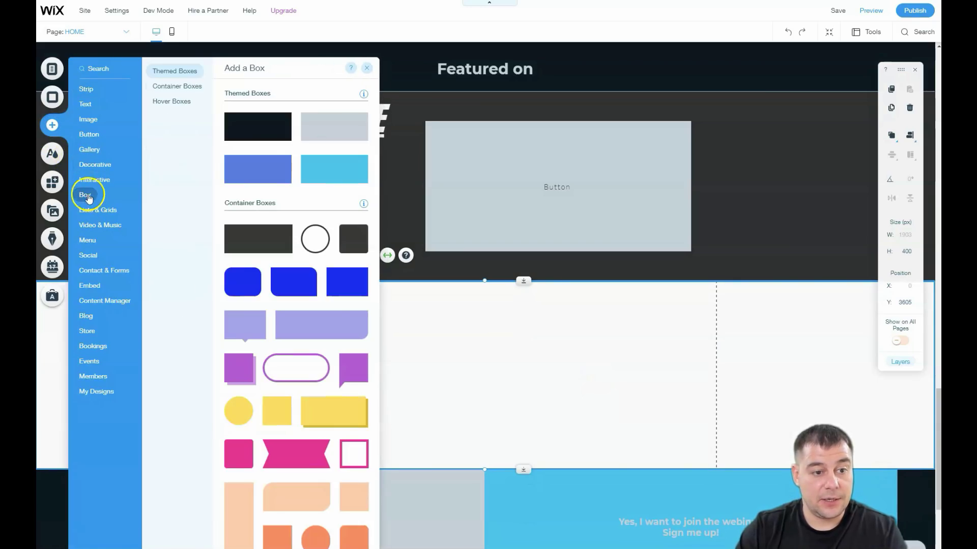
{"action": "mouse_move", "coordinate": [92, 300]}
{"action": "mouse_move", "coordinate": [91, 275]}
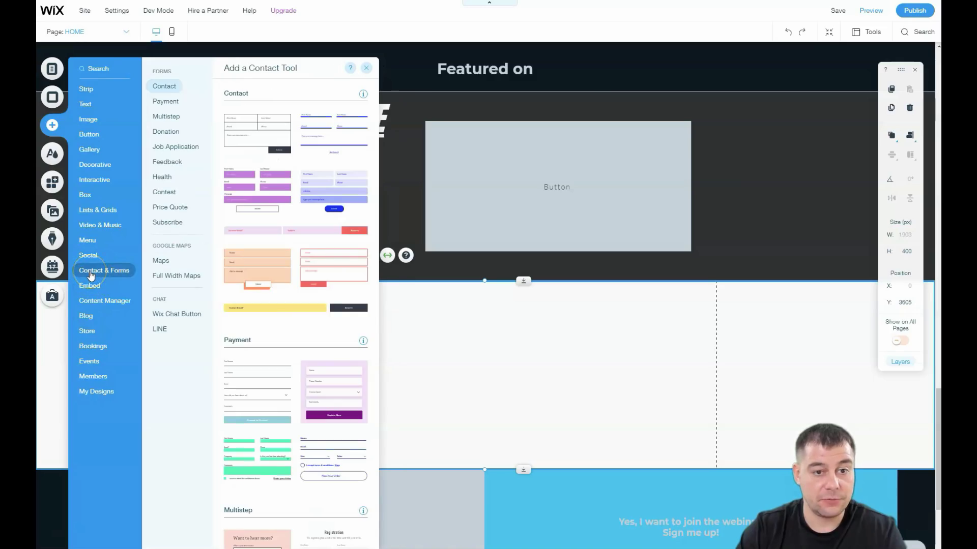
{"action": "left_click_drag", "start_coordinate": [241, 143], "coordinate": [480, 373]}
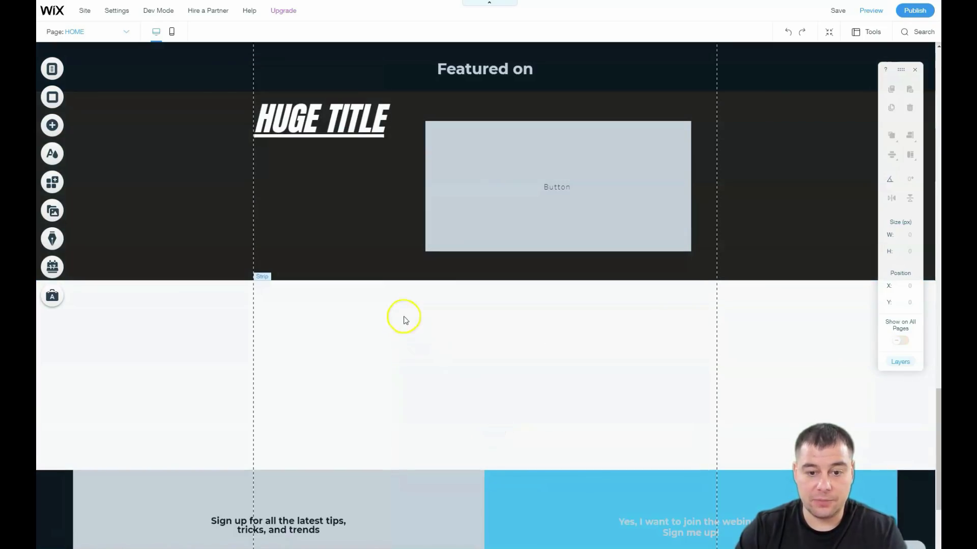
- Shrink the Contact Us form to about 593 by 415 px and move it onto the white strip
{"action": "left_click", "coordinate": [407, 237]}
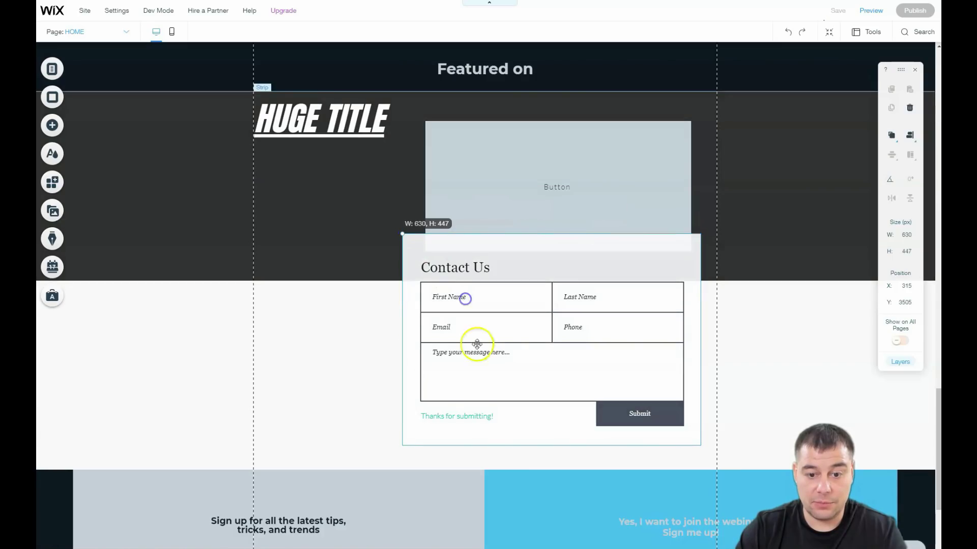
{"action": "left_click_drag", "start_coordinate": [512, 388], "coordinate": [469, 391]}
{"action": "left_click", "coordinate": [229, 351]}
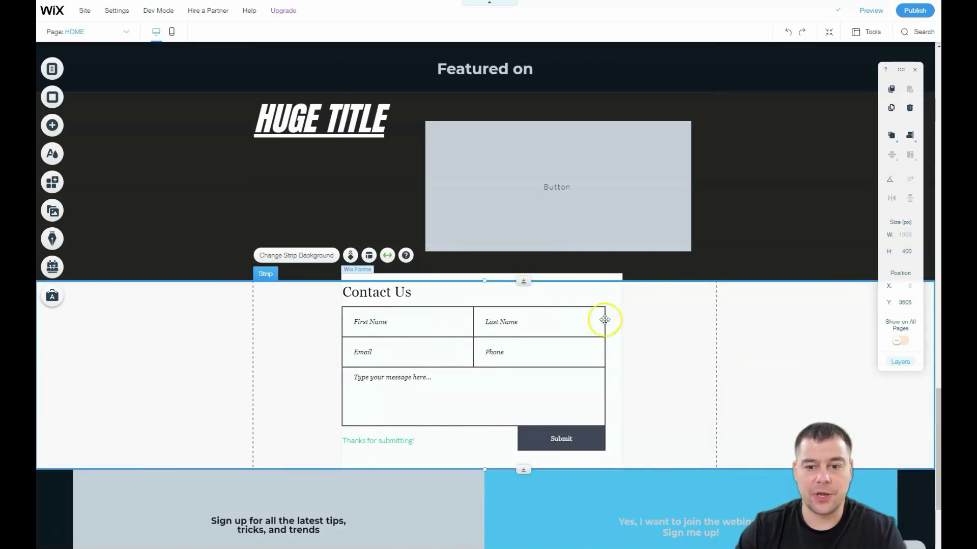
- Increase the white strip's height to about 579 px and centre the Contact Us form within it
{"action": "scroll", "coordinate": [667, 325], "scroll_direction": "up", "scroll_amount": 3}
{"action": "scroll", "coordinate": [668, 325], "scroll_direction": "down", "scroll_amount": 4}
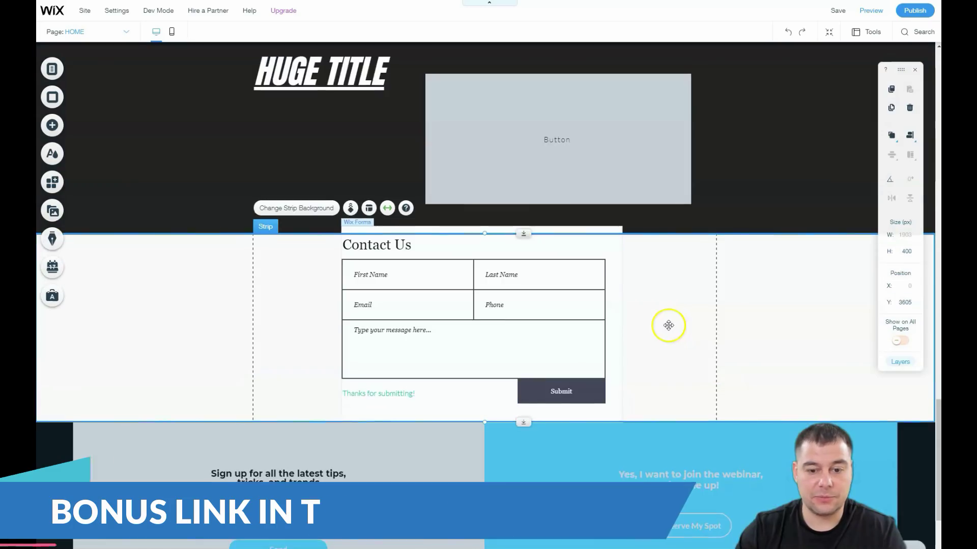
{"action": "scroll", "coordinate": [668, 325], "scroll_direction": "down", "scroll_amount": 2}
{"action": "left_click_drag", "start_coordinate": [522, 343], "coordinate": [534, 412]}
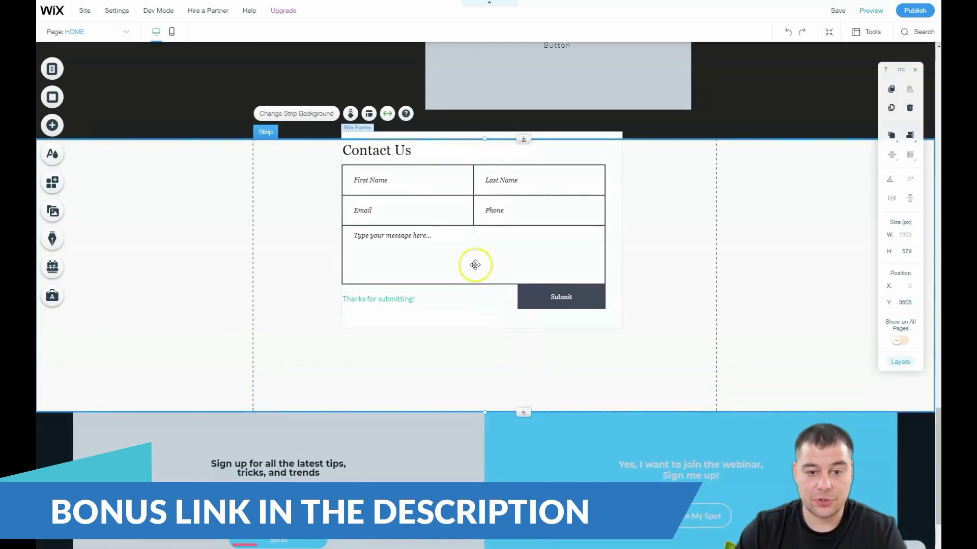
{"action": "mouse_move", "coordinate": [475, 309]}
{"action": "left_mouse_down"}
{"action": "mouse_move", "coordinate": [477, 344]}
{"action": "mouse_move", "coordinate": [479, 312]}
{"action": "left_mouse_up"}
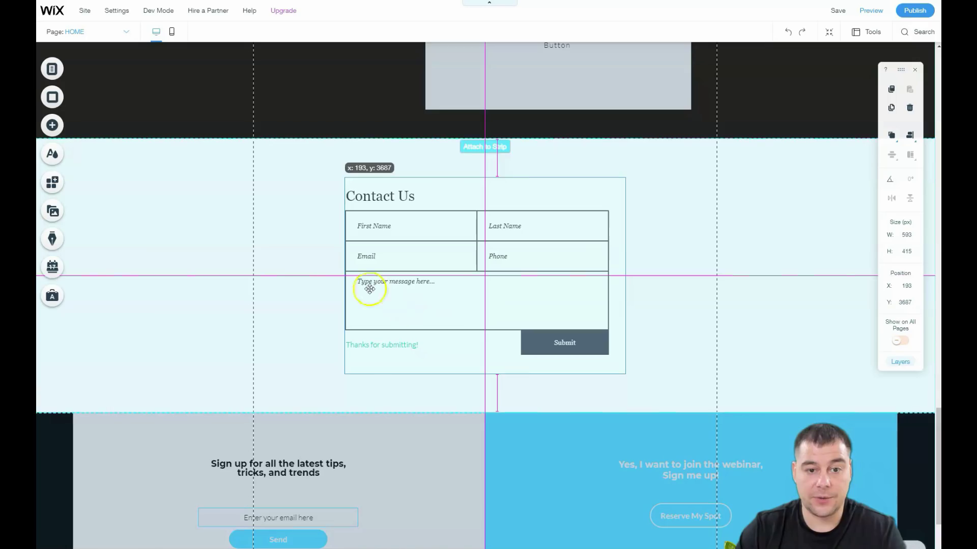
{"action": "left_click", "coordinate": [326, 264]}
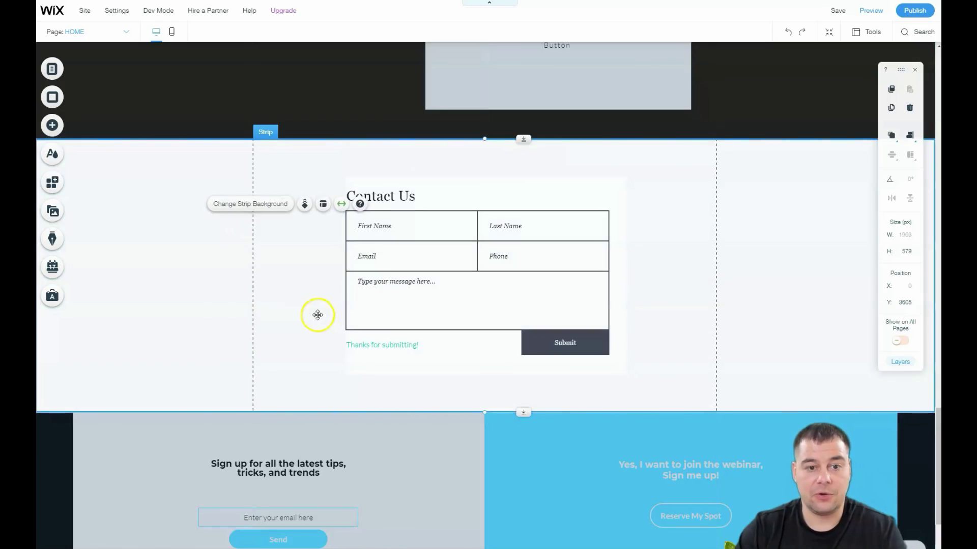
{"action": "left_click", "coordinate": [294, 270]}
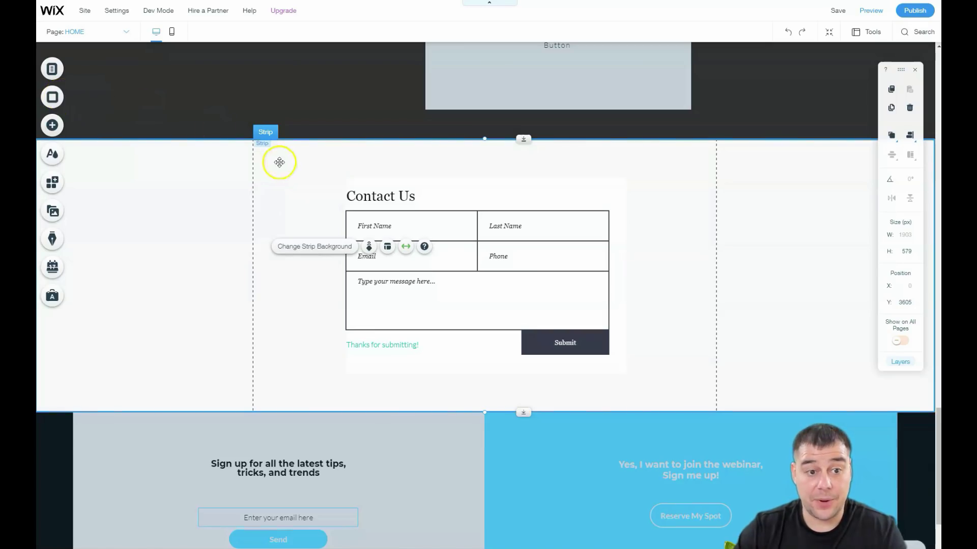
- Set the contact form strip's background to the white keyboard and mouse image from the selected backgrounds
{"action": "left_click", "coordinate": [286, 178]}
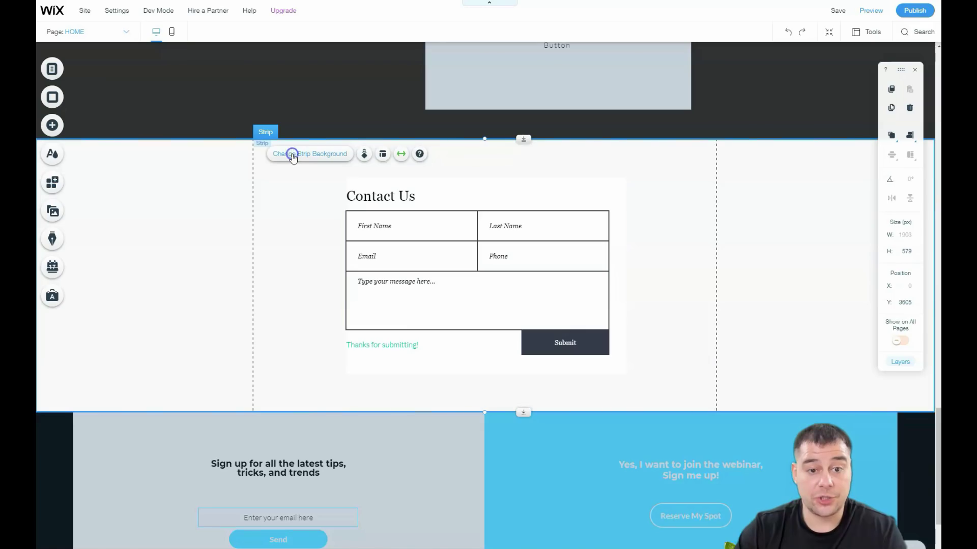
{"action": "left_click", "coordinate": [292, 155]}
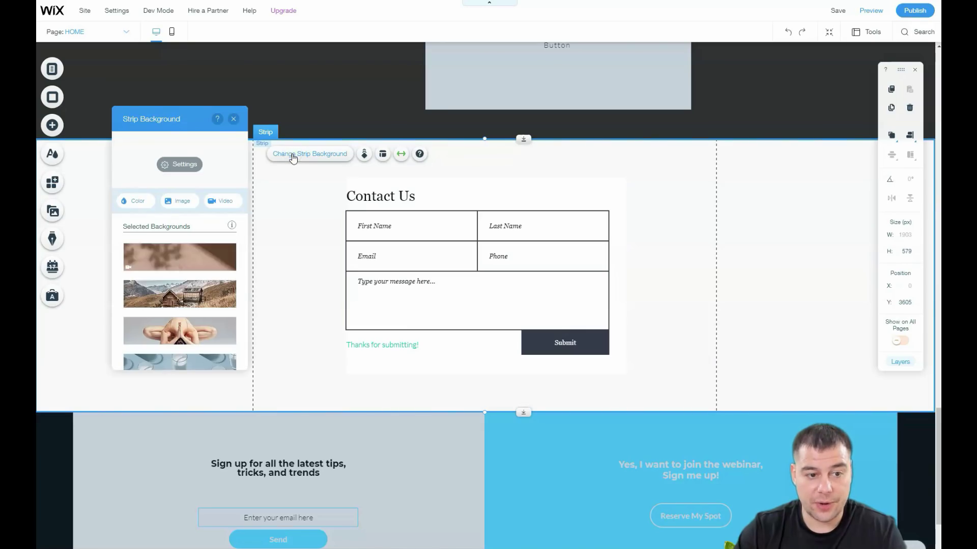
{"action": "left_click", "coordinate": [170, 258]}
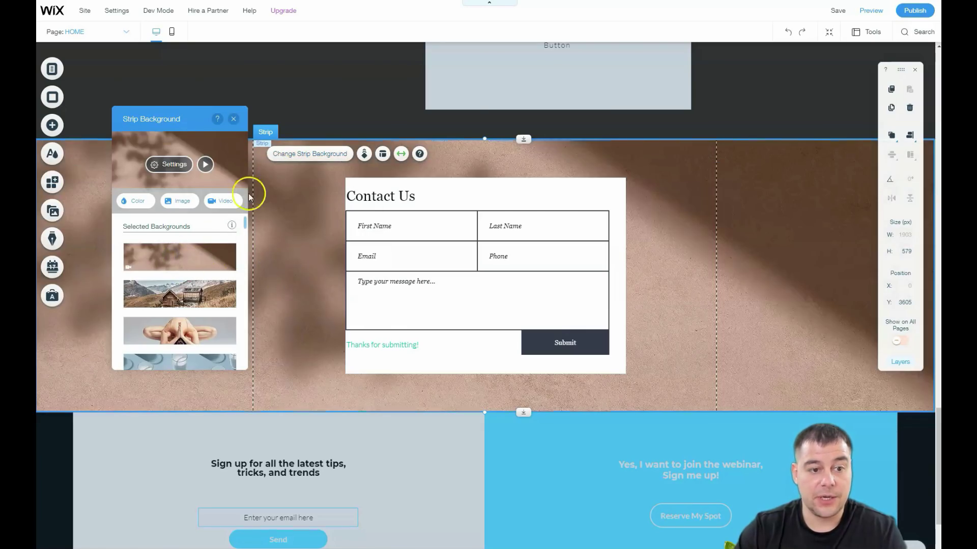
{"action": "scroll", "coordinate": [185, 268], "scroll_direction": "down", "scroll_amount": 1}
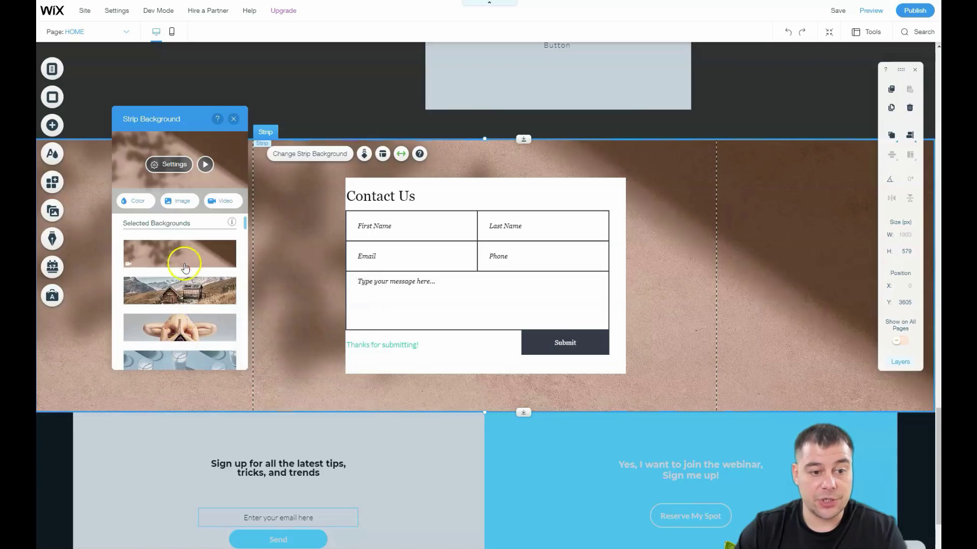
{"action": "scroll", "coordinate": [184, 268], "scroll_direction": "down", "scroll_amount": 4}
{"action": "scroll", "coordinate": [176, 307], "scroll_direction": "down", "scroll_amount": 1}
{"action": "left_click", "coordinate": [178, 312]}
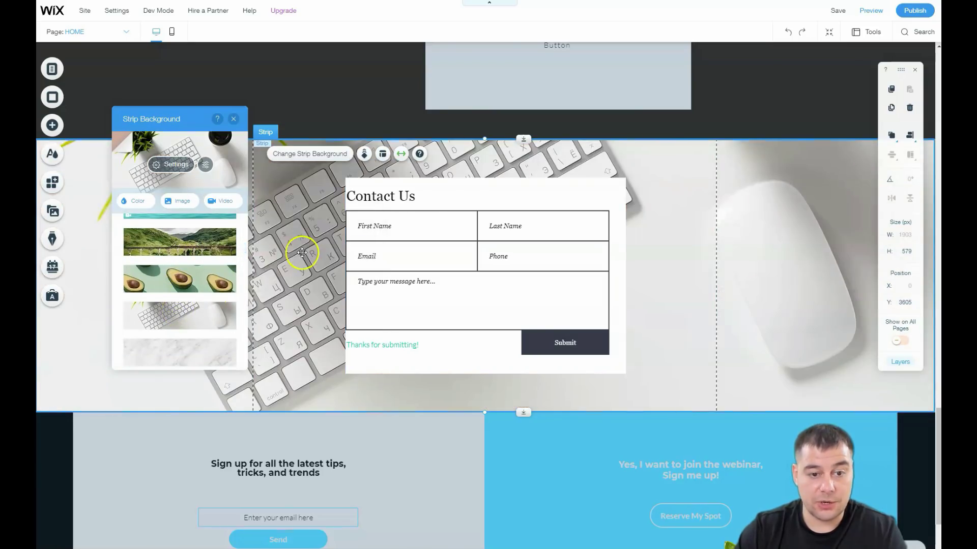
- Reduce the strip's background image opacity to 37% and set the color behind the image to slate grey #516371
{"action": "left_click", "coordinate": [175, 164]}
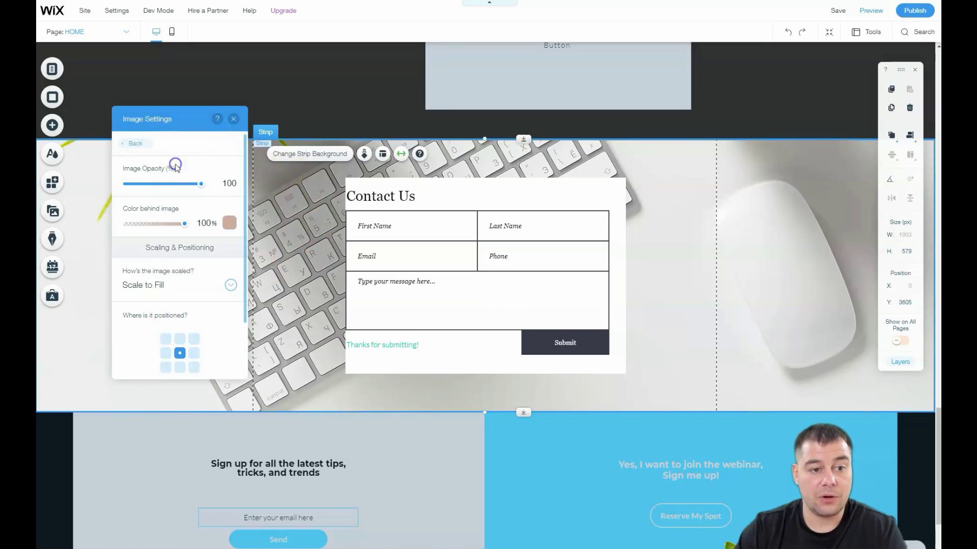
{"action": "left_click_drag", "start_coordinate": [178, 184], "coordinate": [155, 188]}
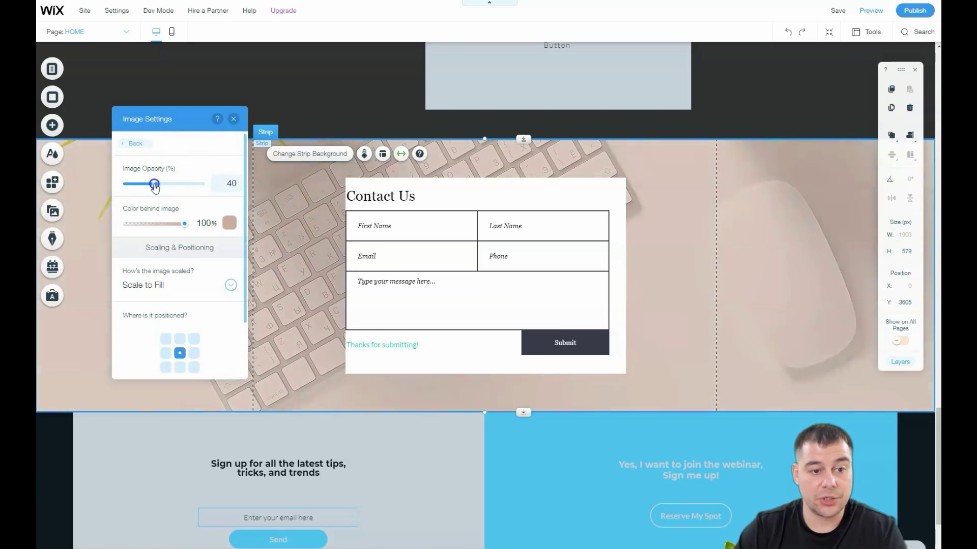
{"action": "left_click", "coordinate": [229, 223]}
{"action": "left_click", "coordinate": [283, 284]}
{"action": "left_click", "coordinate": [281, 271]}
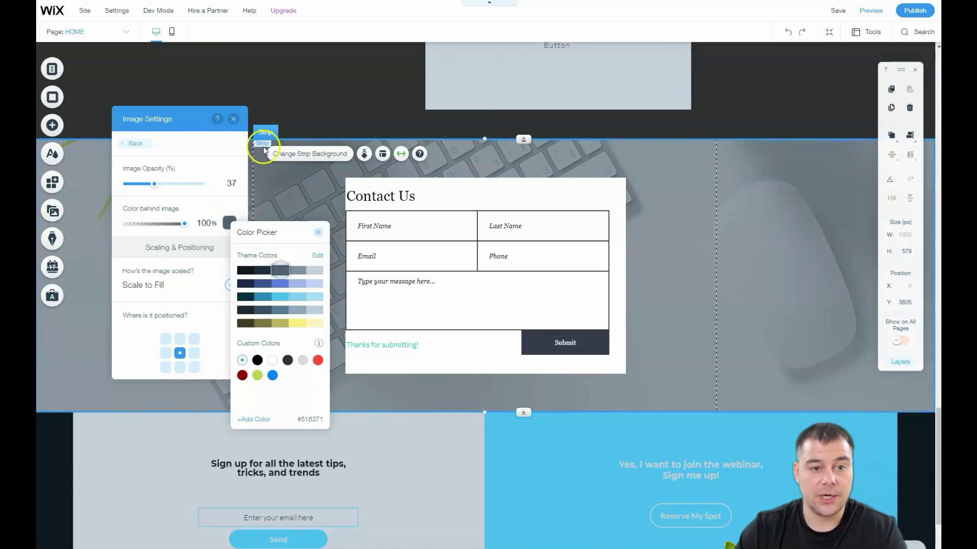
{"action": "left_click", "coordinate": [232, 119]}
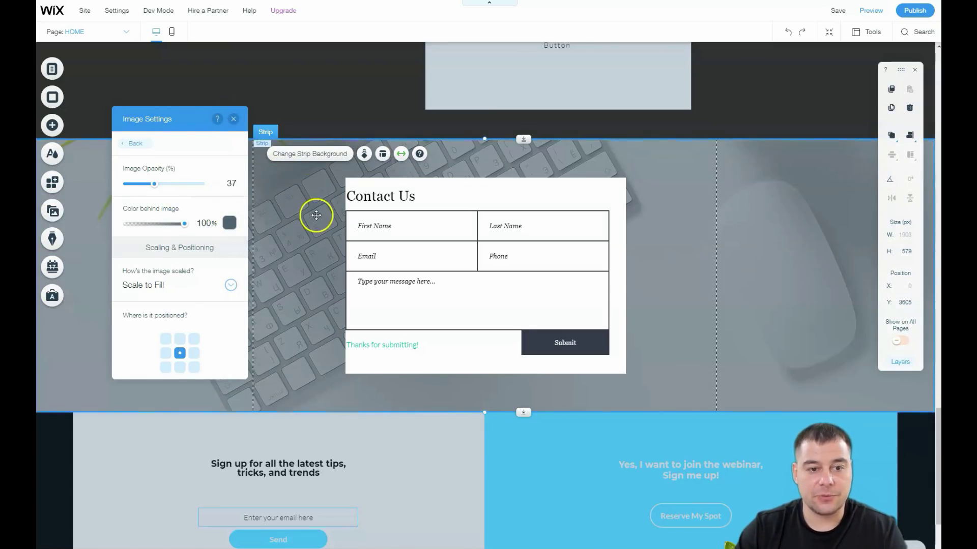
{"action": "left_click", "coordinate": [233, 119]}
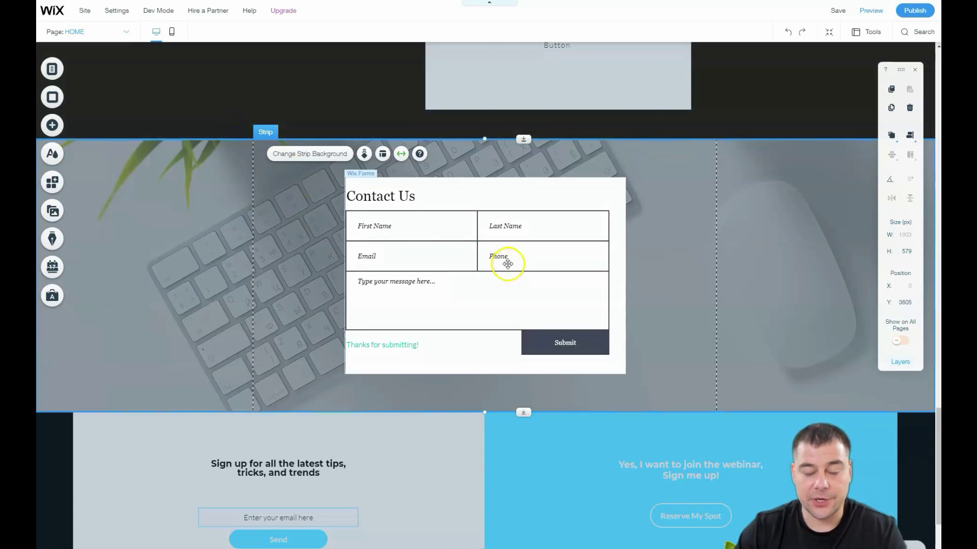
- Review the available link types for the large button in the black strip without assigning a link
{"action": "scroll", "coordinate": [508, 264], "scroll_direction": "up", "scroll_amount": 1}
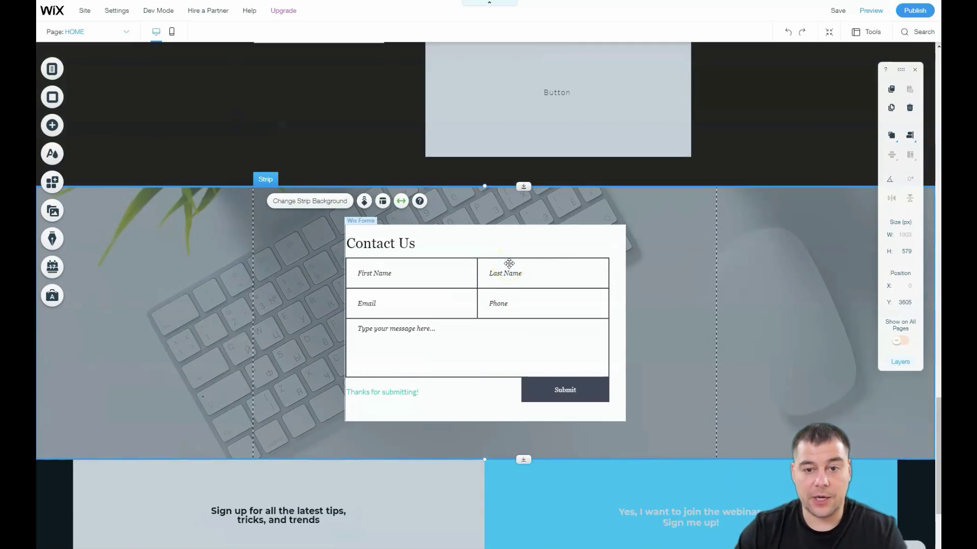
{"action": "scroll", "coordinate": [543, 154], "scroll_direction": "up", "scroll_amount": 2}
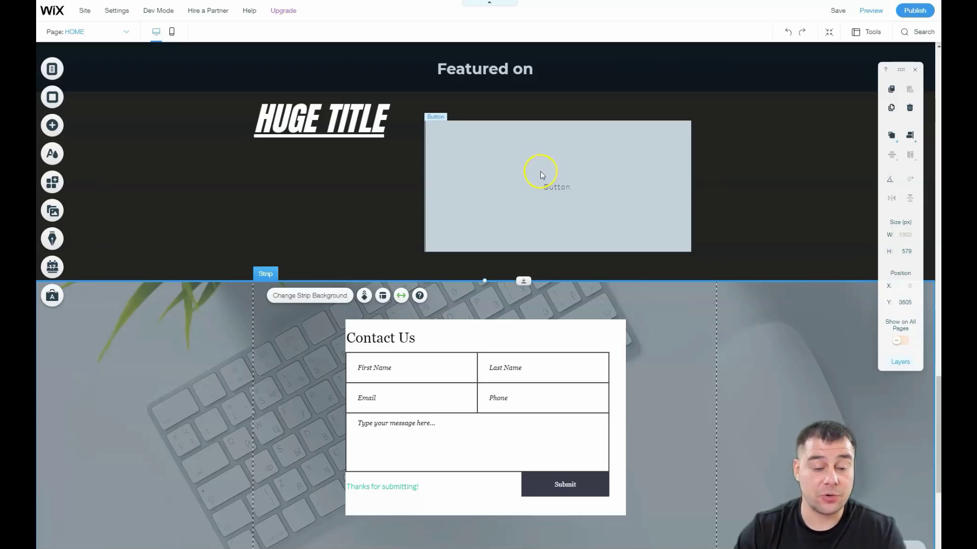
{"action": "scroll", "coordinate": [540, 172], "scroll_direction": "up", "scroll_amount": 2}
{"action": "scroll", "coordinate": [538, 176], "scroll_direction": "down", "scroll_amount": 2}
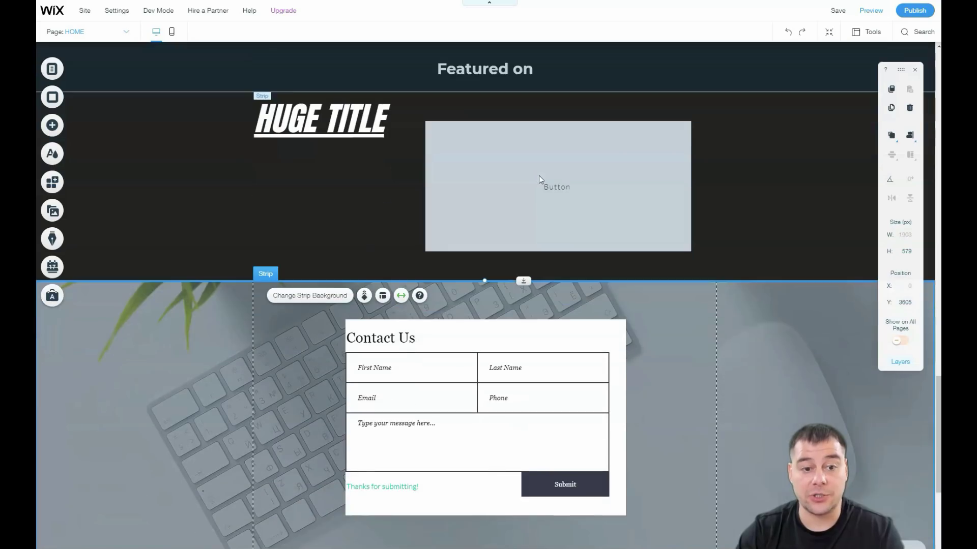
{"action": "scroll", "coordinate": [539, 176], "scroll_direction": "up", "scroll_amount": 1}
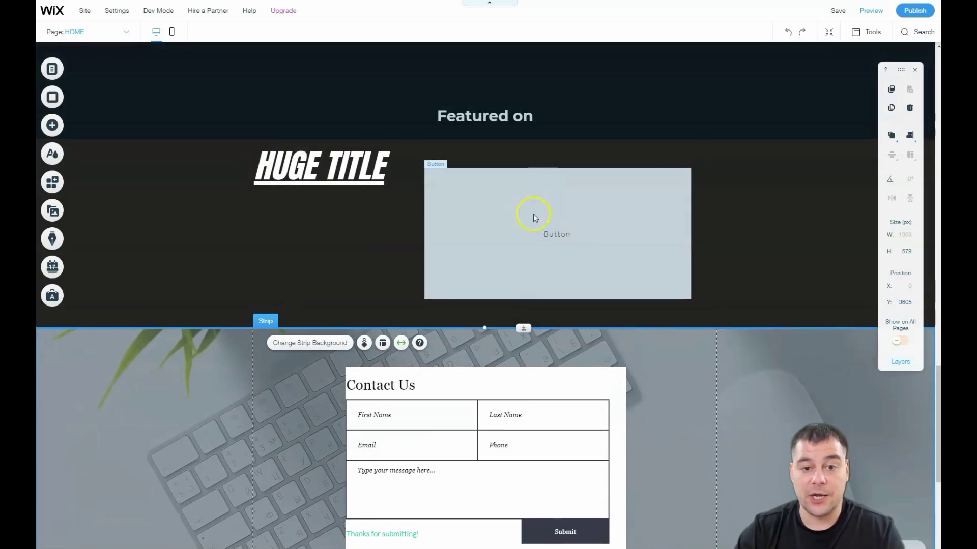
{"action": "left_click", "coordinate": [487, 199]}
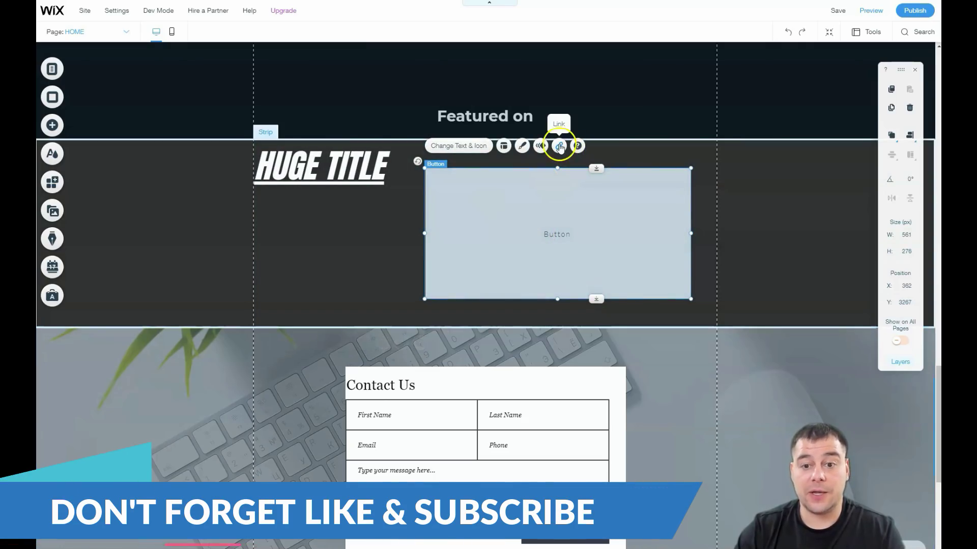
{"action": "left_click", "coordinate": [559, 147]}
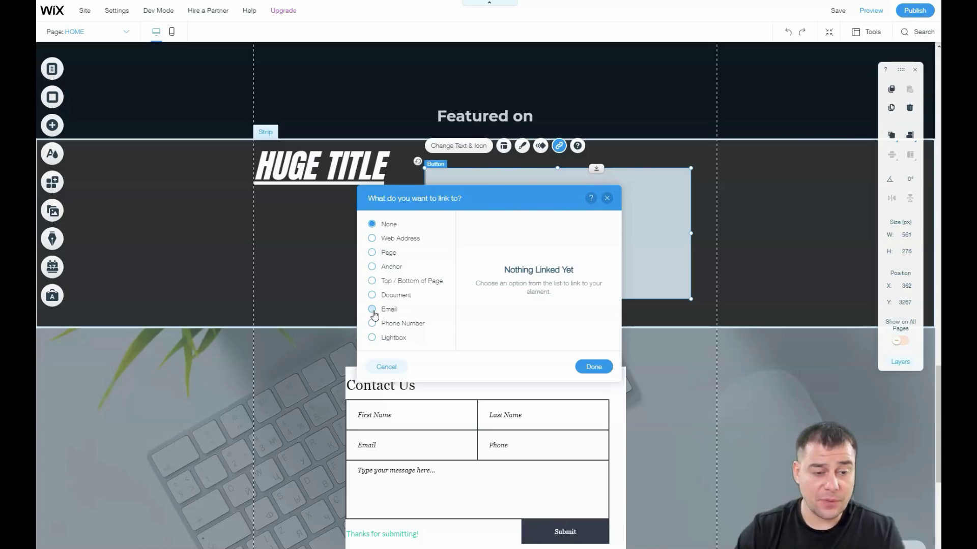
{"action": "left_click", "coordinate": [607, 198]}
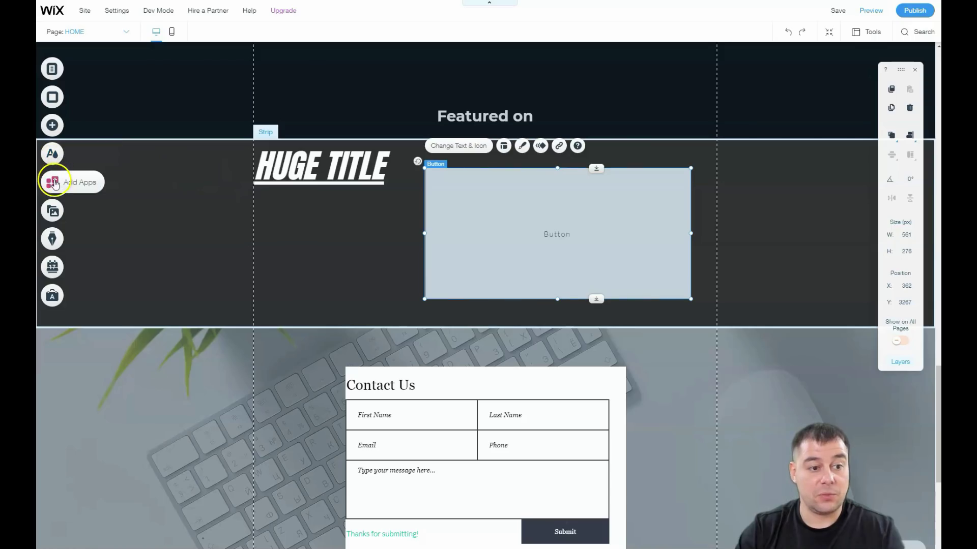
- Browse the Marketing category of the Wix App Market
{"action": "left_click", "coordinate": [52, 182]}
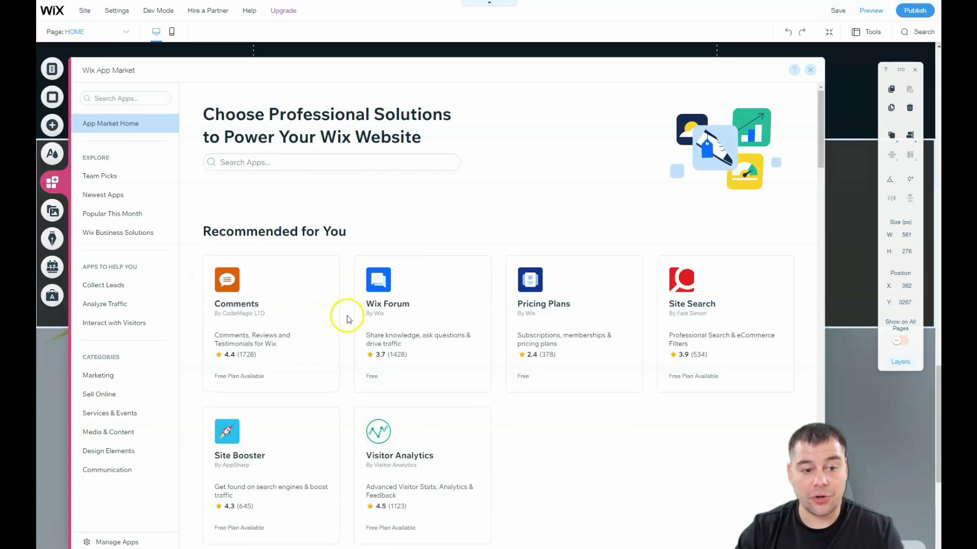
{"action": "left_click", "coordinate": [92, 378]}
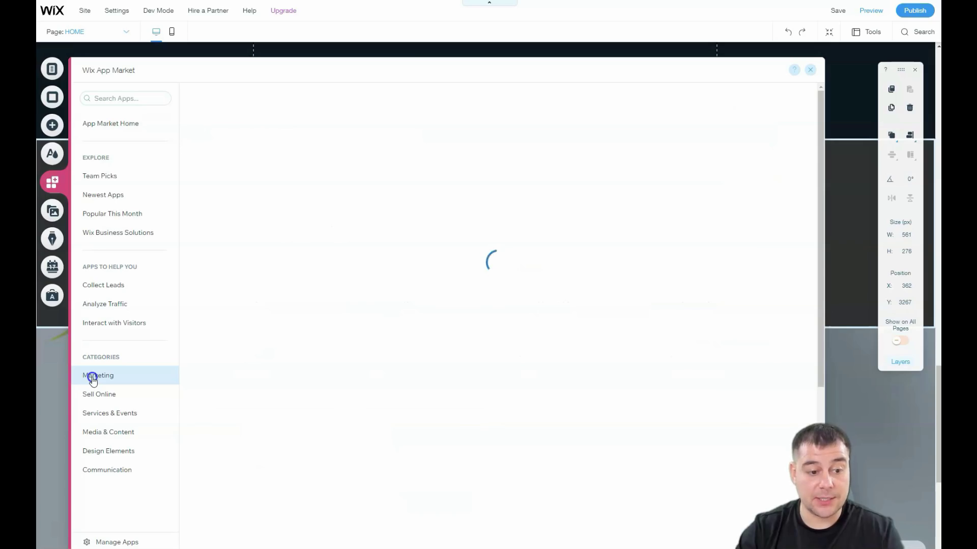
{"action": "scroll", "coordinate": [453, 316], "scroll_direction": "down", "scroll_amount": 4}
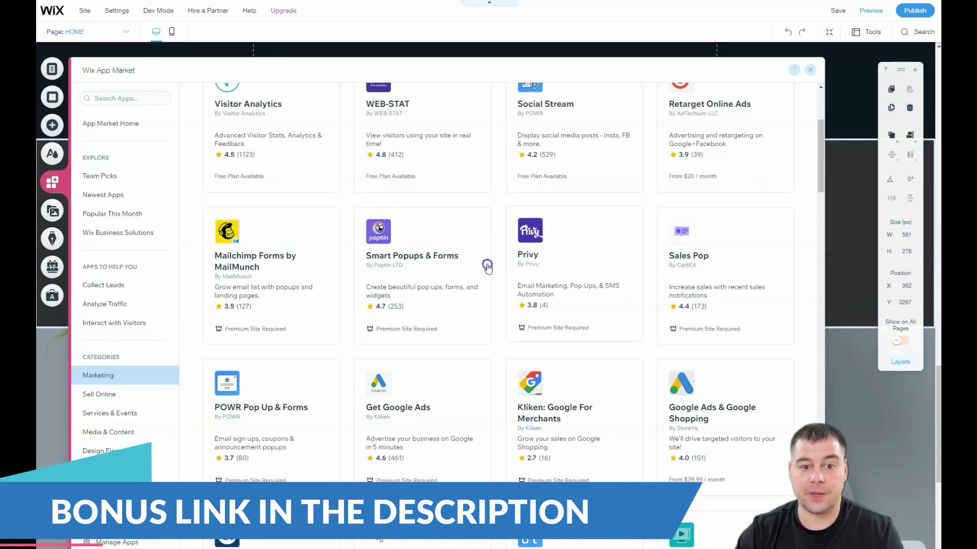
{"action": "scroll", "coordinate": [356, 260], "scroll_direction": "down", "scroll_amount": 3}
{"action": "scroll", "coordinate": [453, 257], "scroll_direction": "down", "scroll_amount": 2}
{"action": "scroll", "coordinate": [559, 219], "scroll_direction": "down", "scroll_amount": 3}
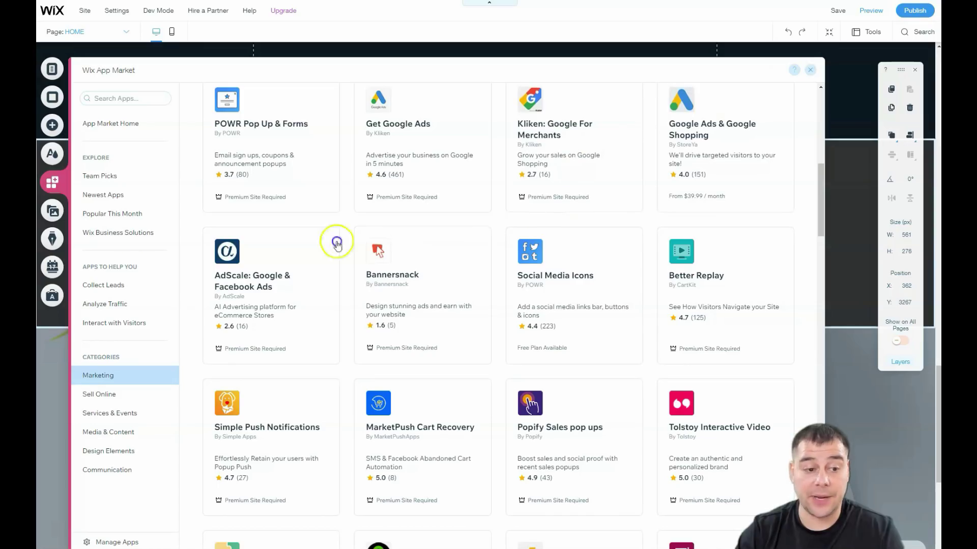
- Browse the Media & Content category of the Wix App Market and return to the page
{"action": "left_click", "coordinate": [112, 437]}
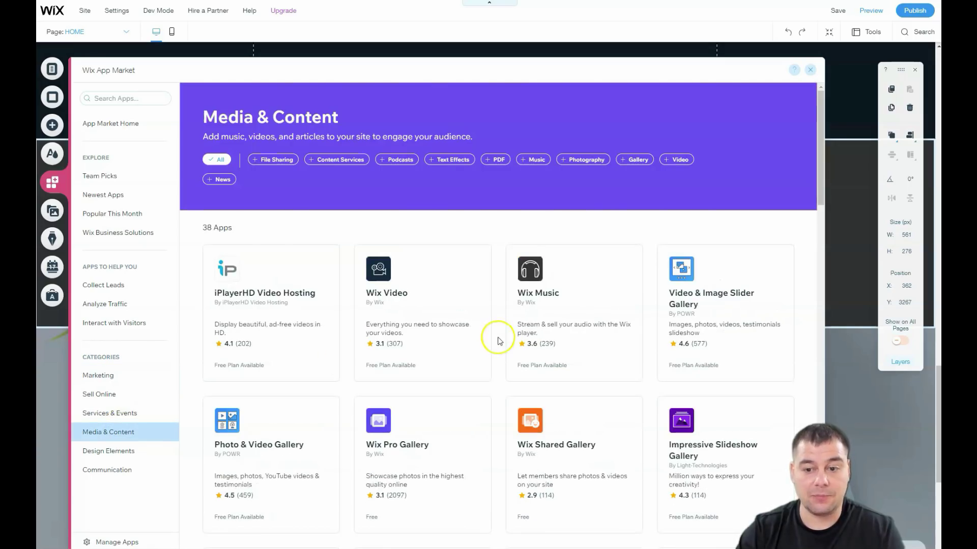
{"action": "scroll", "coordinate": [499, 341], "scroll_direction": "down", "scroll_amount": 7}
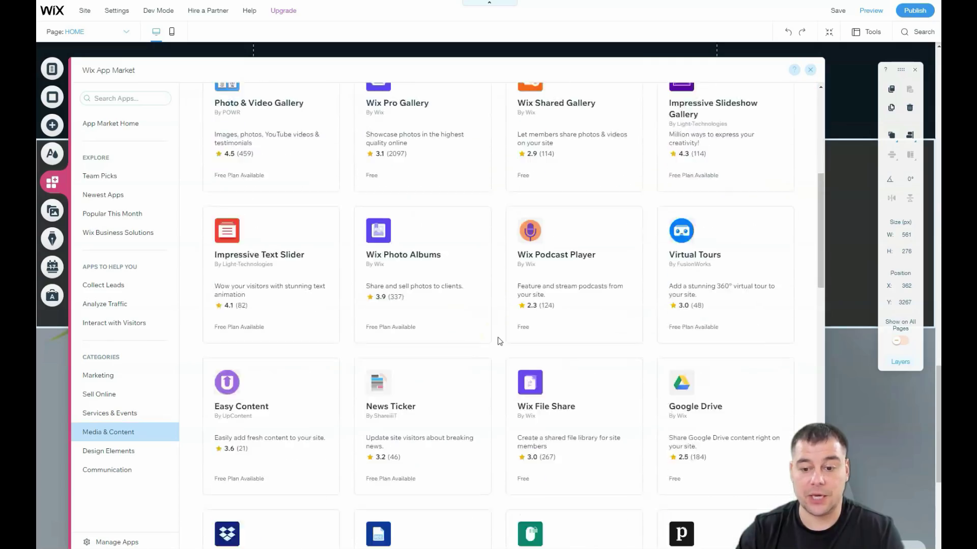
{"action": "scroll", "coordinate": [499, 341], "scroll_direction": "down", "scroll_amount": 5}
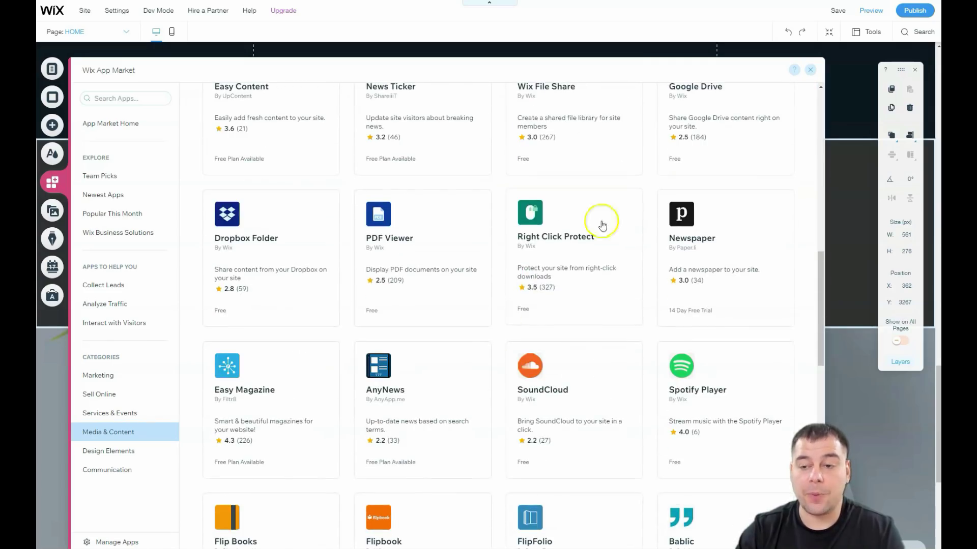
{"action": "left_click", "coordinate": [810, 70]}
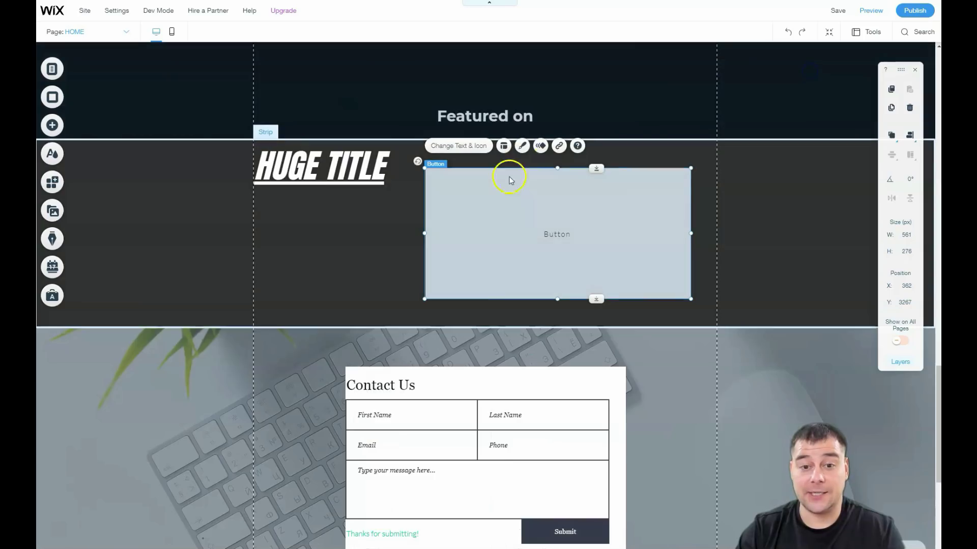
- Change the text color of the "Free Digital Marketing Webinar." heading in the hero strip to black (#000000)
{"action": "scroll", "coordinate": [499, 214], "scroll_direction": "up", "scroll_amount": 6}
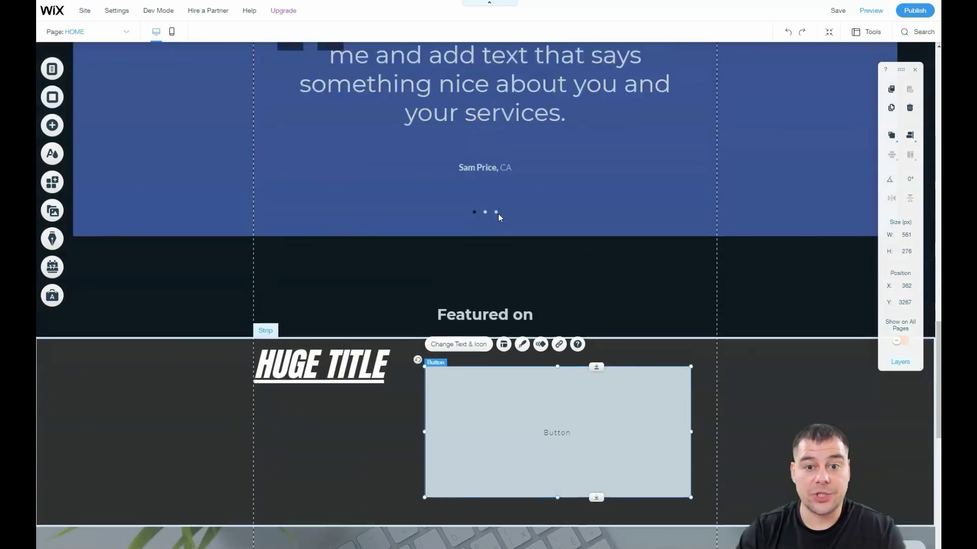
{"action": "scroll", "coordinate": [499, 215], "scroll_direction": "up", "scroll_amount": 2}
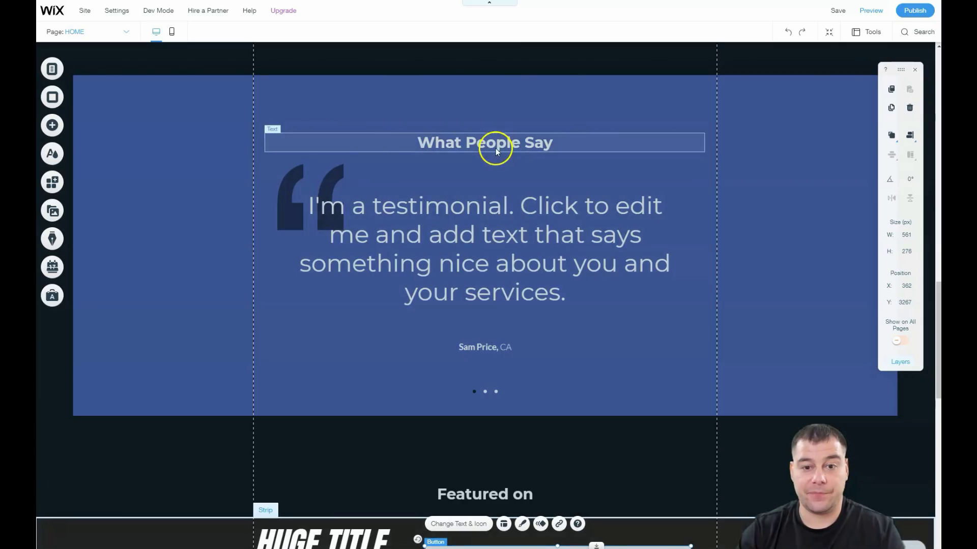
{"action": "left_click", "coordinate": [509, 98]}
{"action": "scroll", "coordinate": [504, 103], "scroll_direction": "up", "scroll_amount": 8}
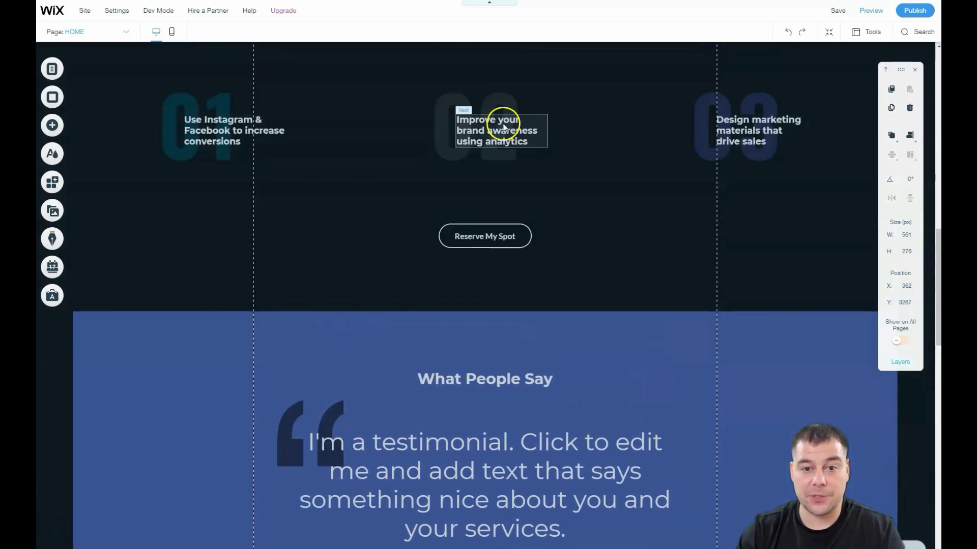
{"action": "scroll", "coordinate": [501, 135], "scroll_direction": "up", "scroll_amount": 2}
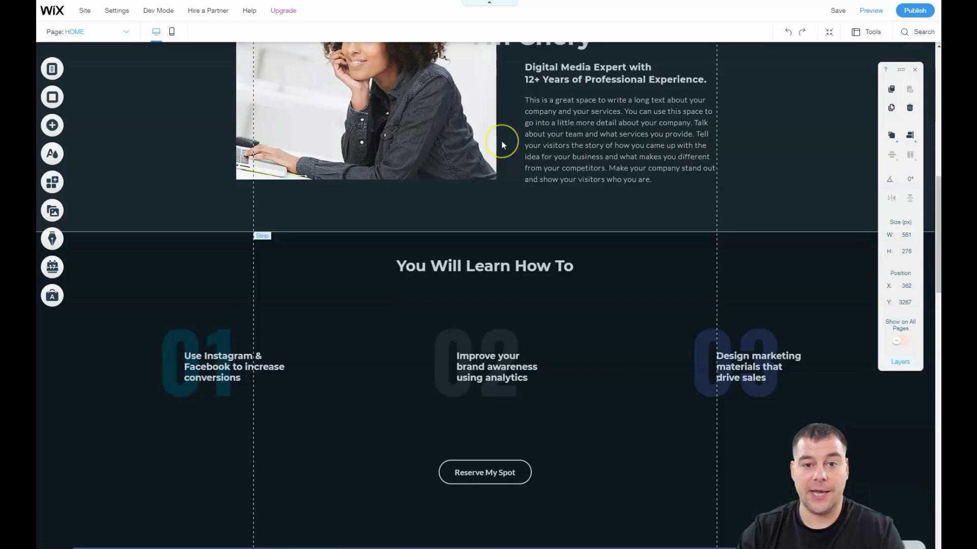
{"action": "scroll", "coordinate": [501, 142], "scroll_direction": "up", "scroll_amount": 3}
{"action": "scroll", "coordinate": [502, 142], "scroll_direction": "up", "scroll_amount": 5}
{"action": "scroll", "coordinate": [502, 142], "scroll_direction": "up", "scroll_amount": 3}
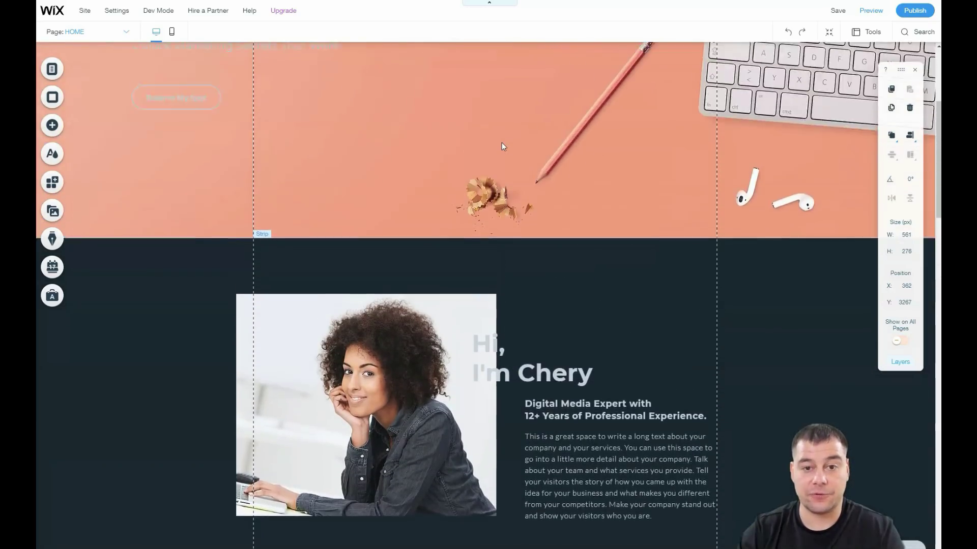
{"action": "scroll", "coordinate": [502, 143], "scroll_direction": "up", "scroll_amount": 2}
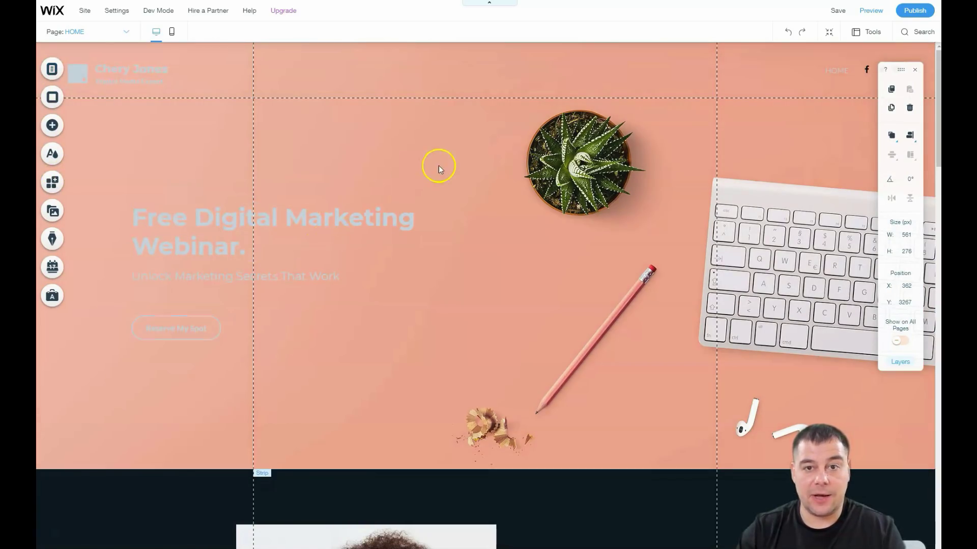
{"action": "left_click", "coordinate": [224, 217]}
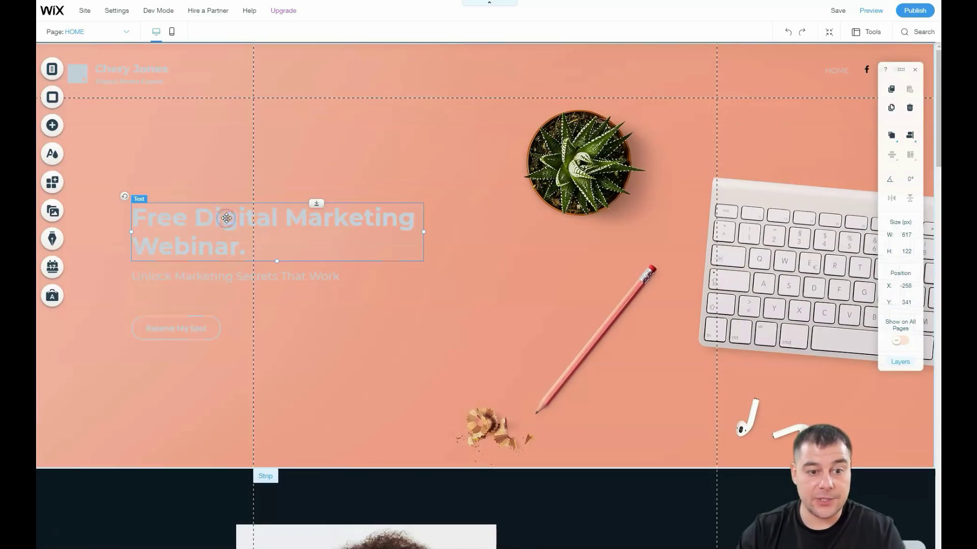
{"action": "left_click", "coordinate": [224, 218]}
{"action": "left_click", "coordinate": [512, 367]}
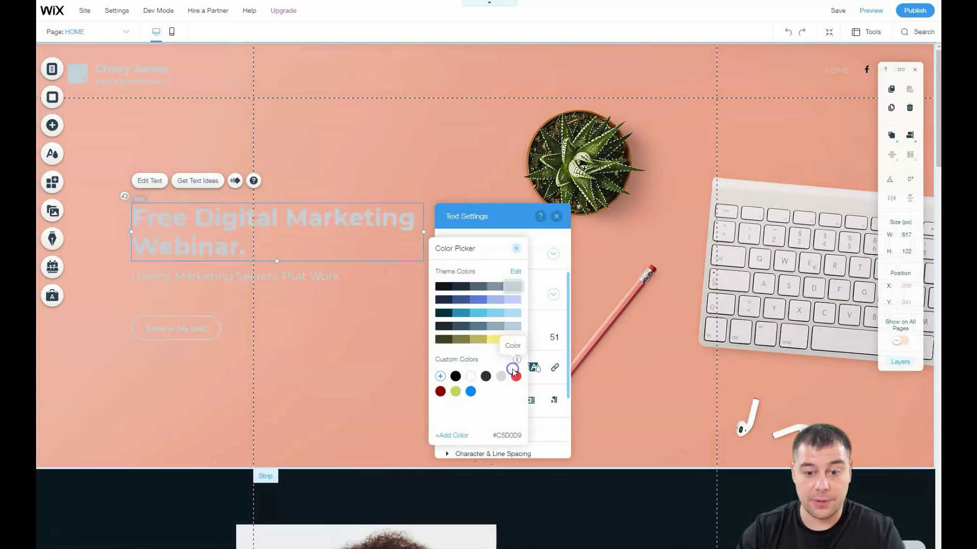
{"action": "left_click", "coordinate": [455, 376]}
{"action": "left_click", "coordinate": [436, 140]}
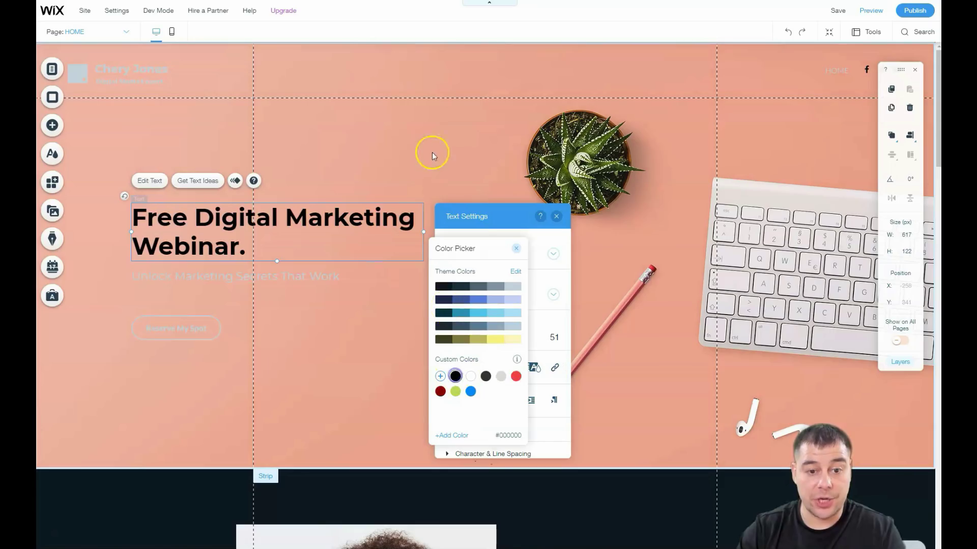
{"action": "left_click", "coordinate": [368, 336]}
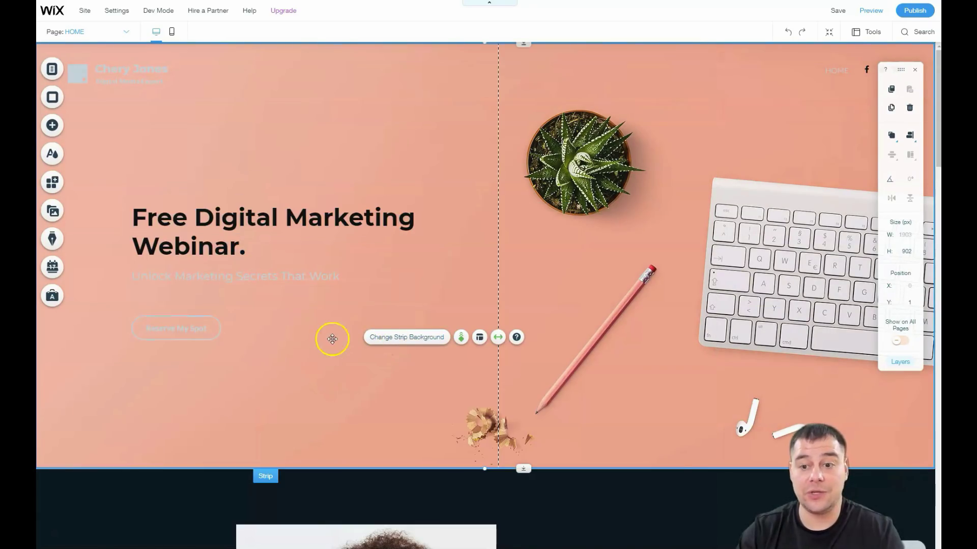
- Hide the floating editing toolbar that covers the header's social icons
{"action": "left_click", "coordinate": [369, 137]}
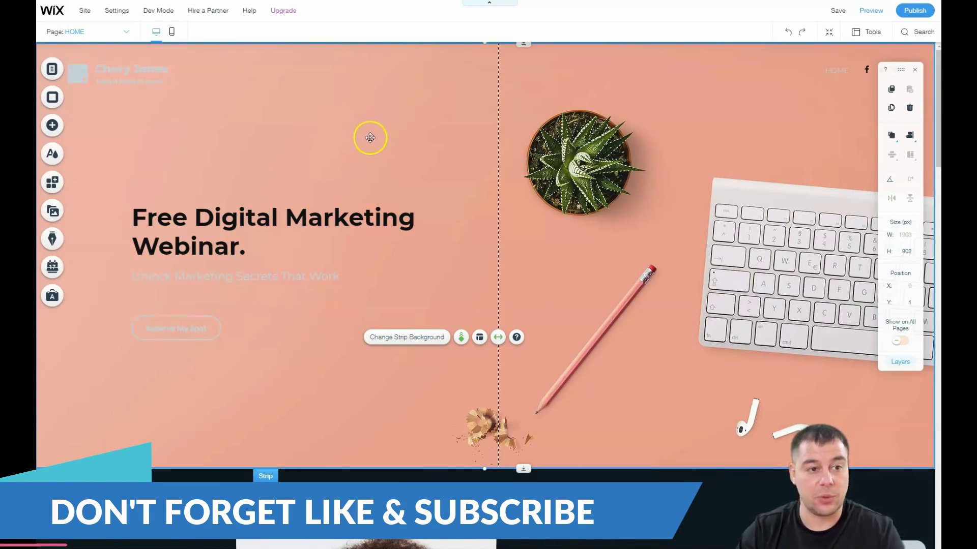
{"action": "left_click", "coordinate": [810, 115]}
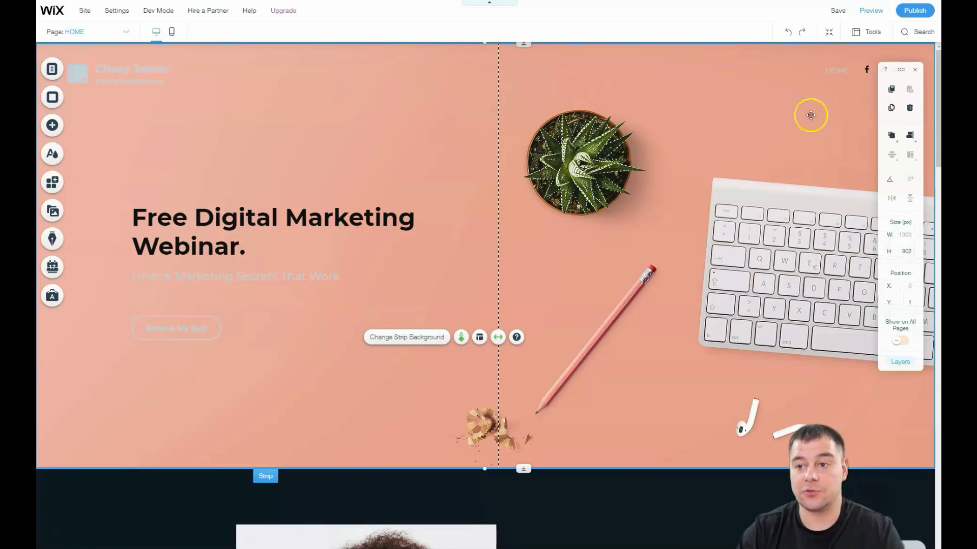
{"action": "left_click", "coordinate": [915, 70]}
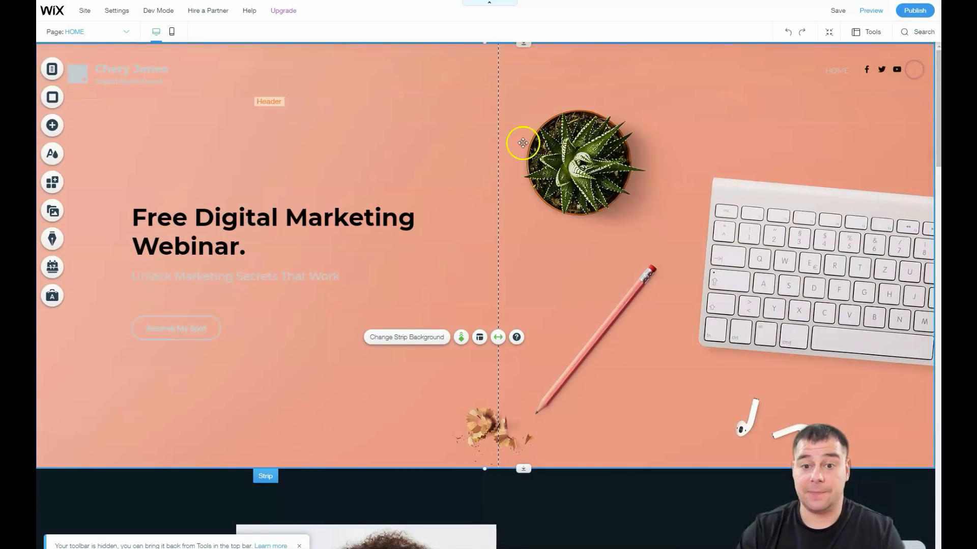
{"action": "left_click", "coordinate": [484, 138]}
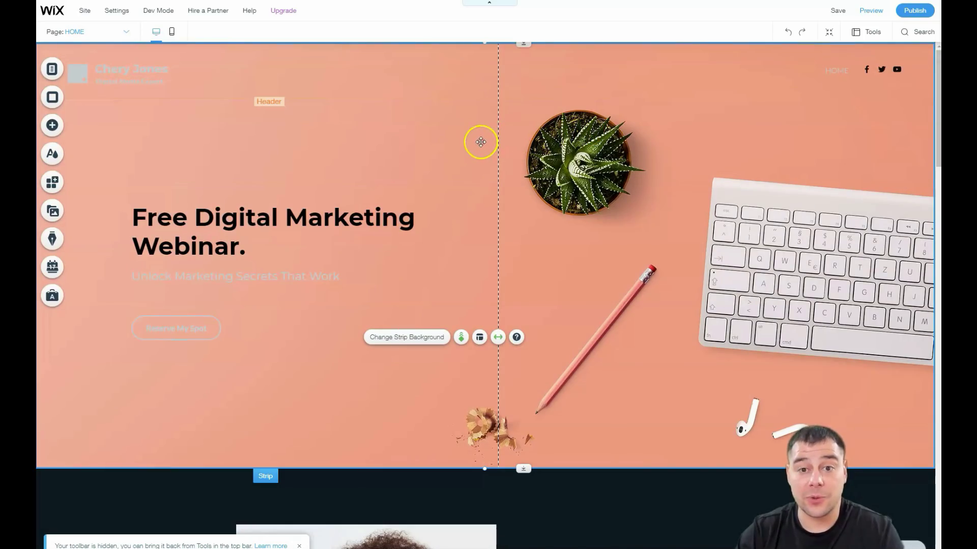
- Move the "Free Digital Marketing Webinar." heading up to the header's lower edge, beside the plant and starting at the page's left gridline
{"action": "mouse_move", "coordinate": [337, 217]}
{"action": "left_mouse_down"}
{"action": "mouse_move", "coordinate": [410, 189]}
{"action": "mouse_move", "coordinate": [450, 141]}
{"action": "mouse_move", "coordinate": [454, 108]}
{"action": "left_mouse_up"}
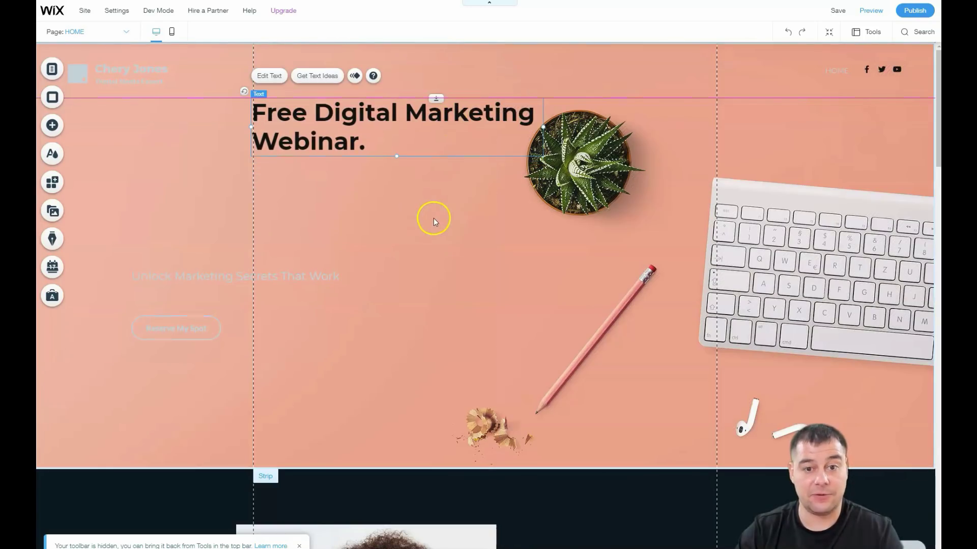